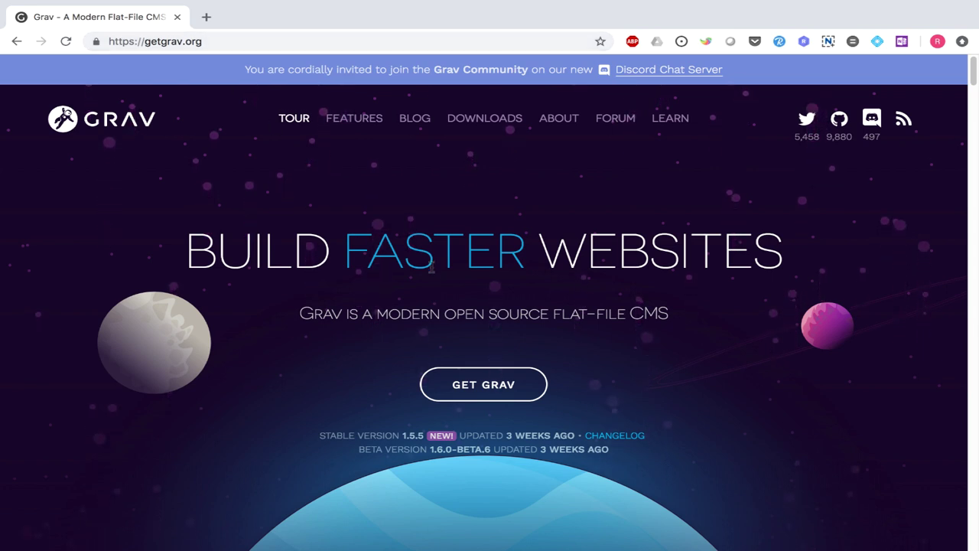
- Go to getgrav.org's downloads page listing GRAV CORE + ADMIN PLUGIN, then return to the gravdemo terminal
{"action": "scroll", "coordinate": [432, 268], "scroll_direction": "down", "scroll_amount": 1}
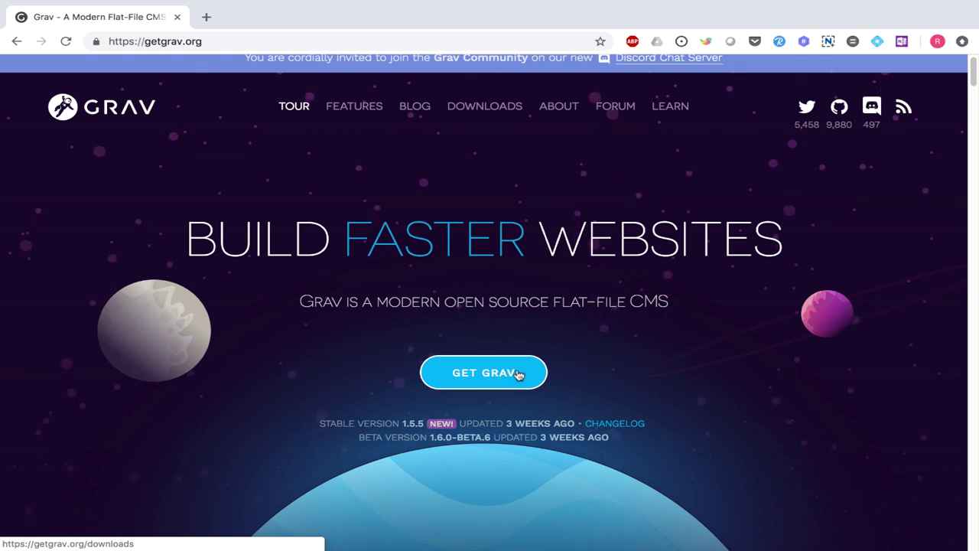
{"action": "left_click", "coordinate": [518, 374]}
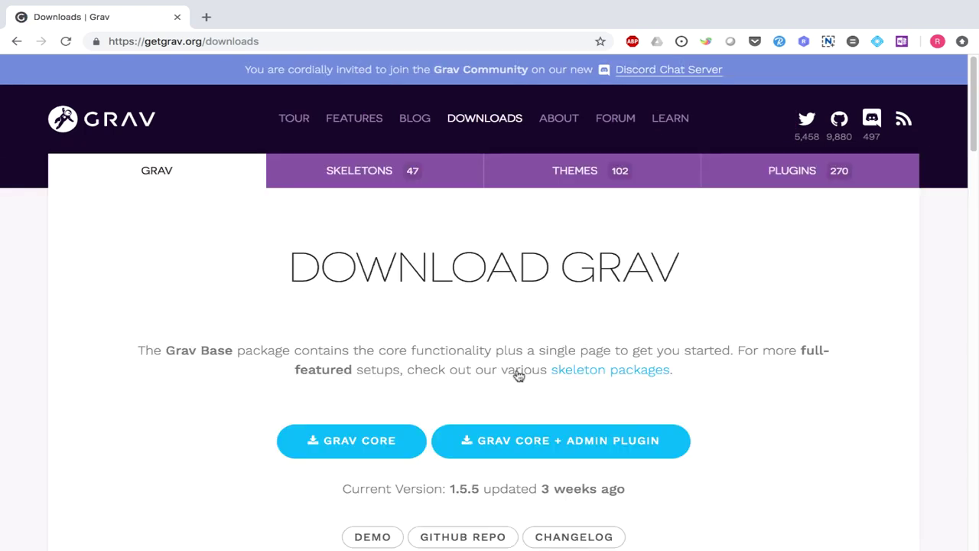
{"action": "scroll", "coordinate": [317, 368], "scroll_direction": "down", "scroll_amount": 1}
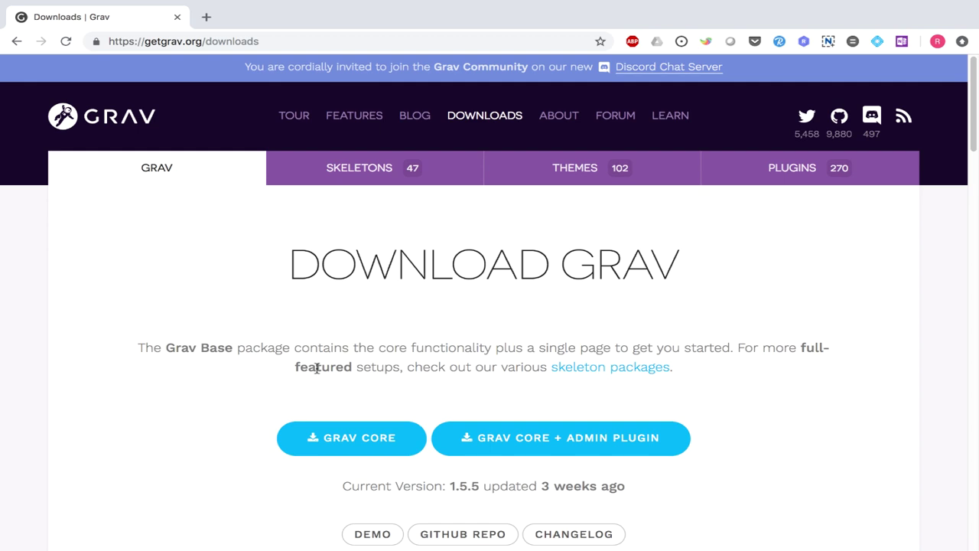
{"action": "scroll", "coordinate": [316, 368], "scroll_direction": "down", "scroll_amount": 1}
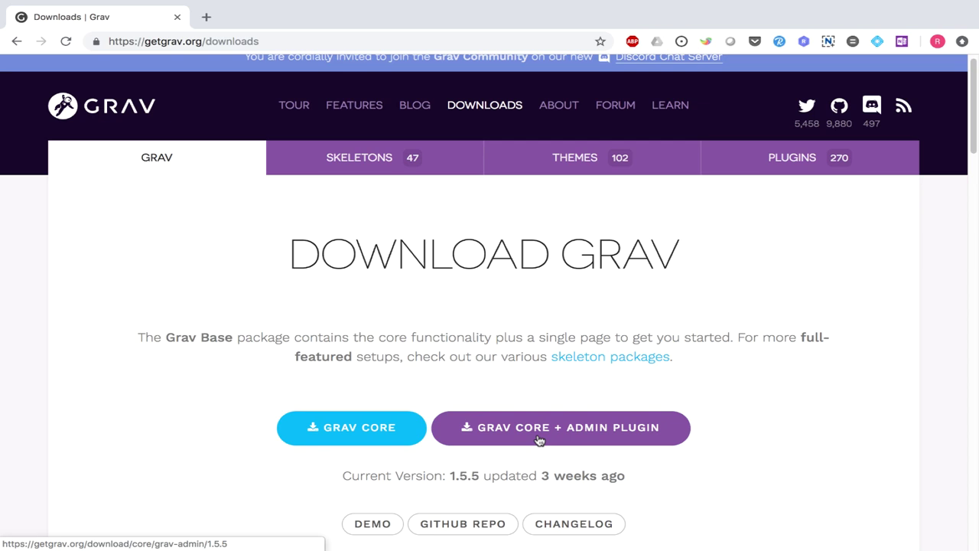
{"action": "key", "text": "ctrl+Right"}
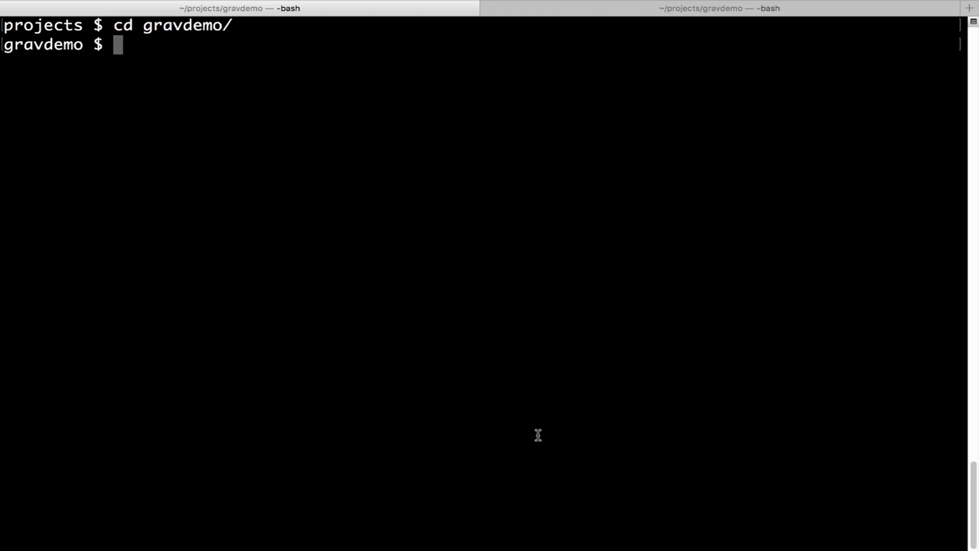
- List the gravdemo files and start the server with php -S localhost:8000 system/router.php
{"action": "type", "text": "ls"}
{"action": "key", "text": "Return"}
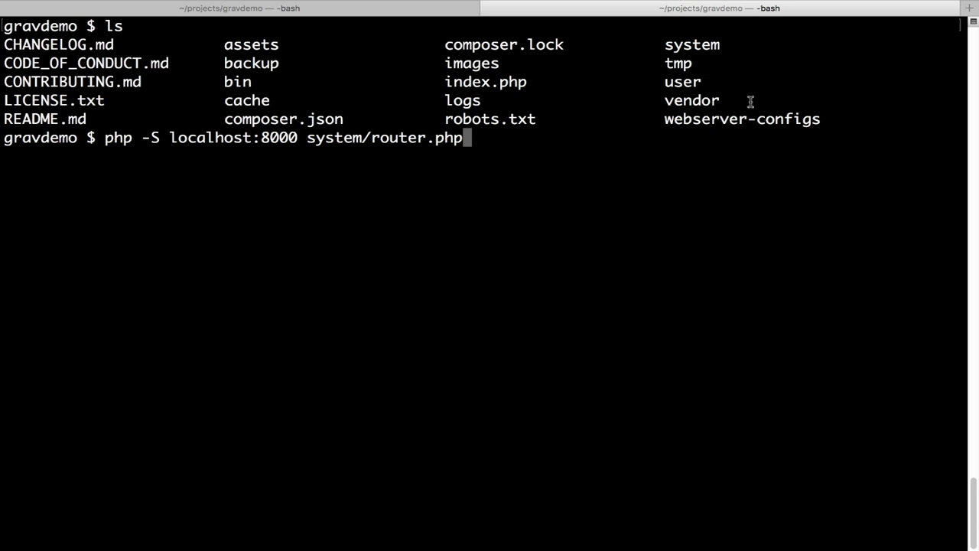
{"action": "key", "text": "Return"}
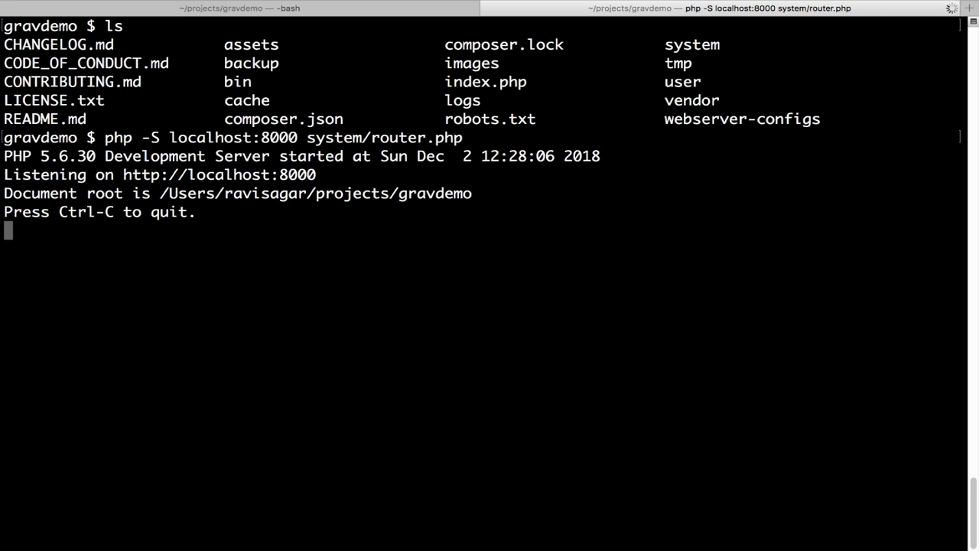
{"action": "left_click_drag", "start_coordinate": [318, 175], "coordinate": [124, 175]}
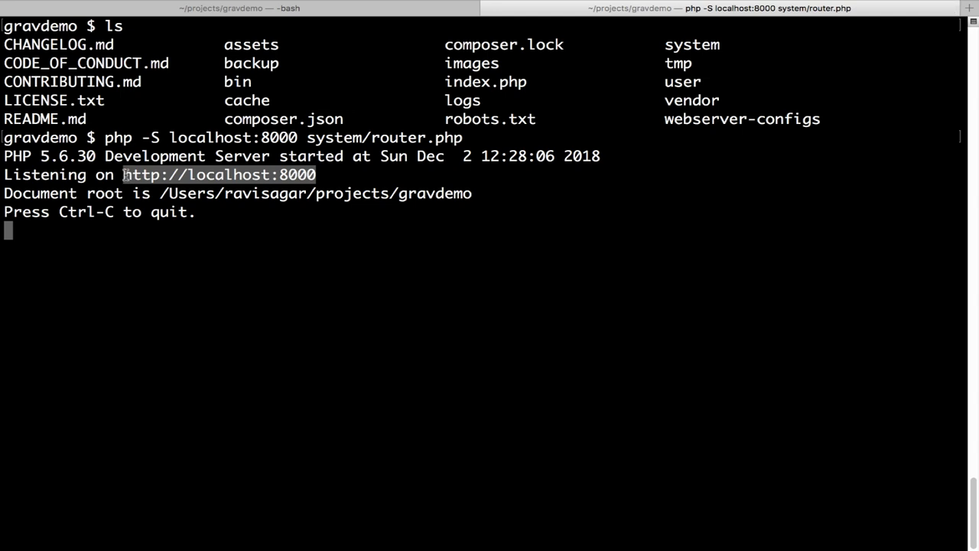
{"action": "key", "text": "ctrl+Left"}
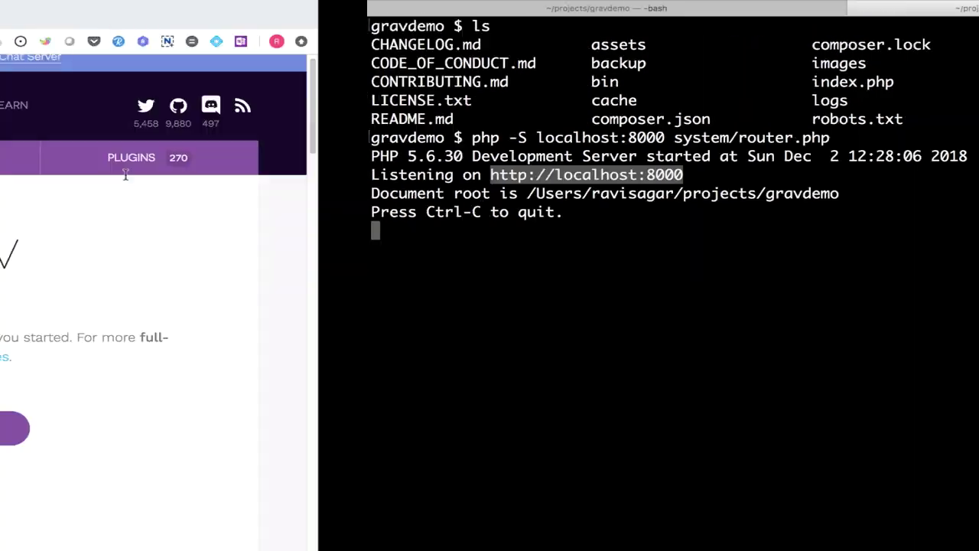
{"action": "key", "text": "super+t"}
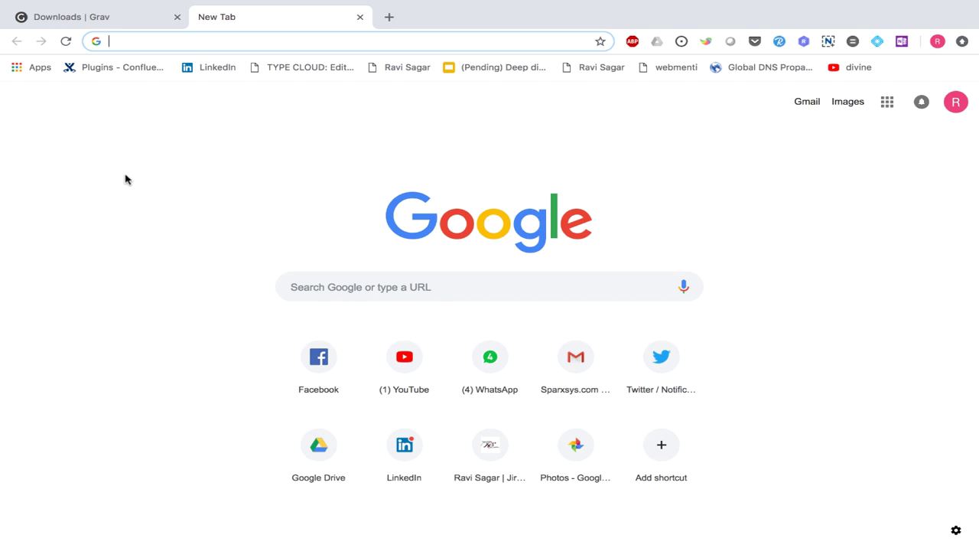
- Load the local Grav site at localhost:8000
{"action": "type", "text": "local"}
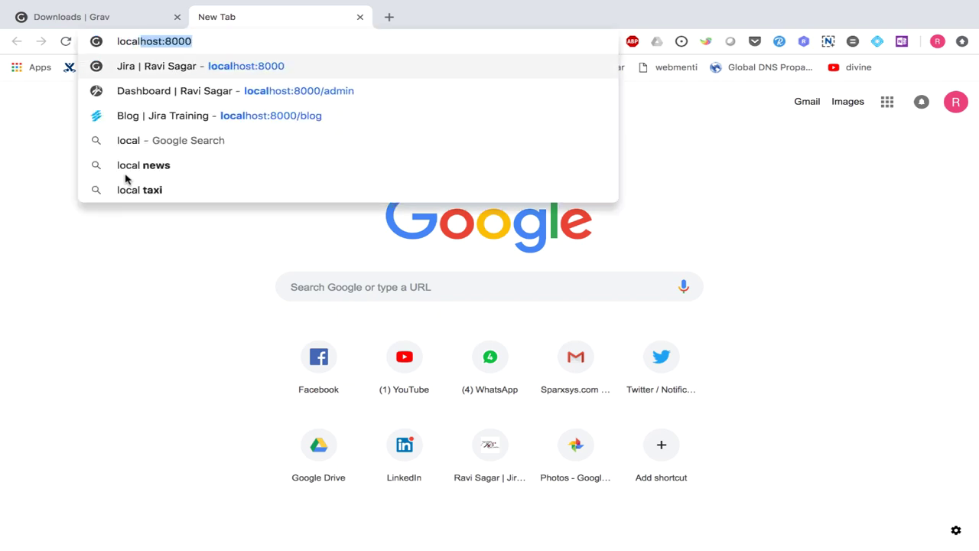
{"action": "key", "text": "Right"}
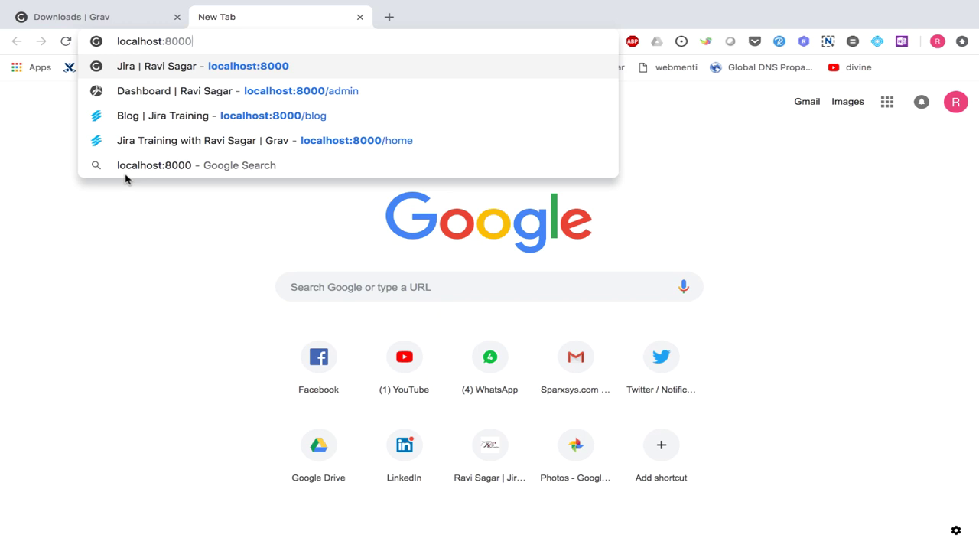
{"action": "key", "text": "Return"}
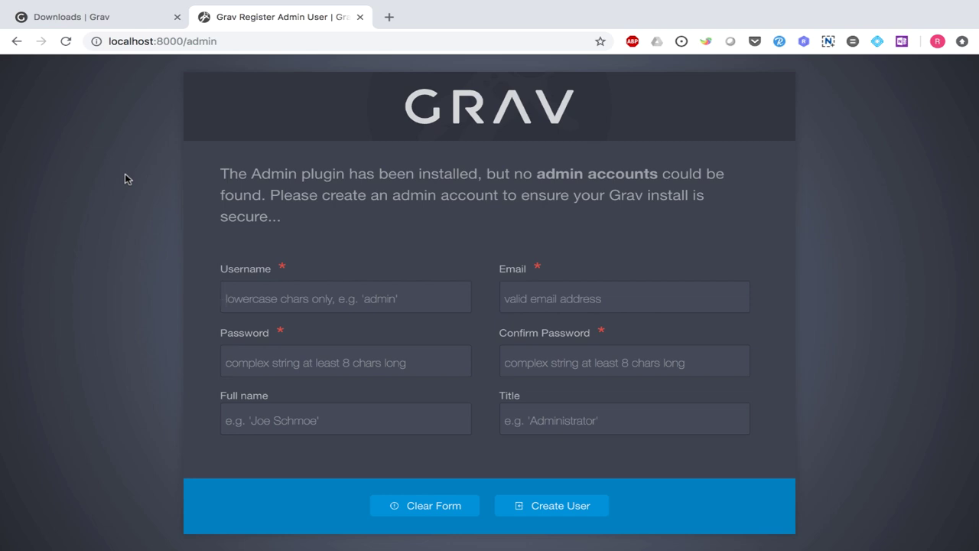
- Enter the admin username, e-mail address, password and password confirmation
{"action": "type", "text": "ravisagar"}
{"action": "key", "text": "Tab"}
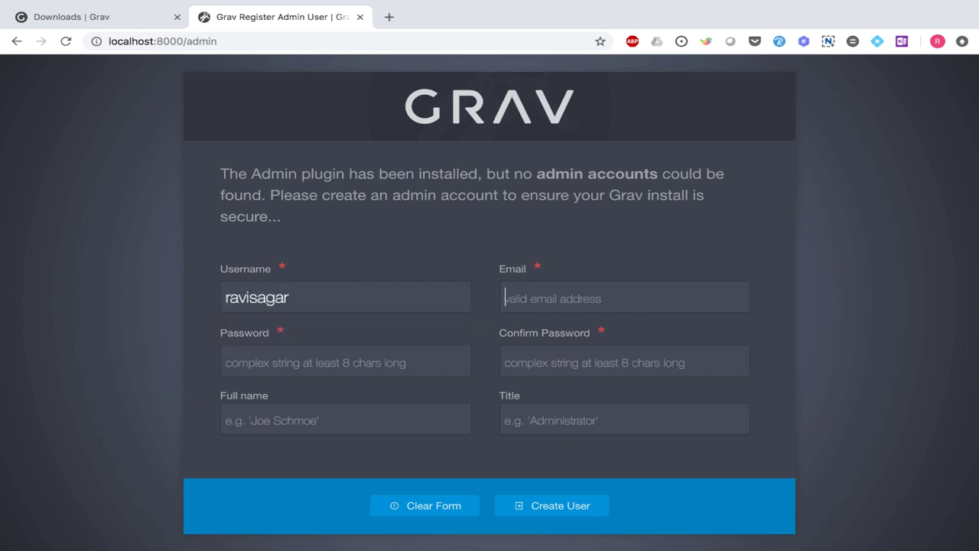
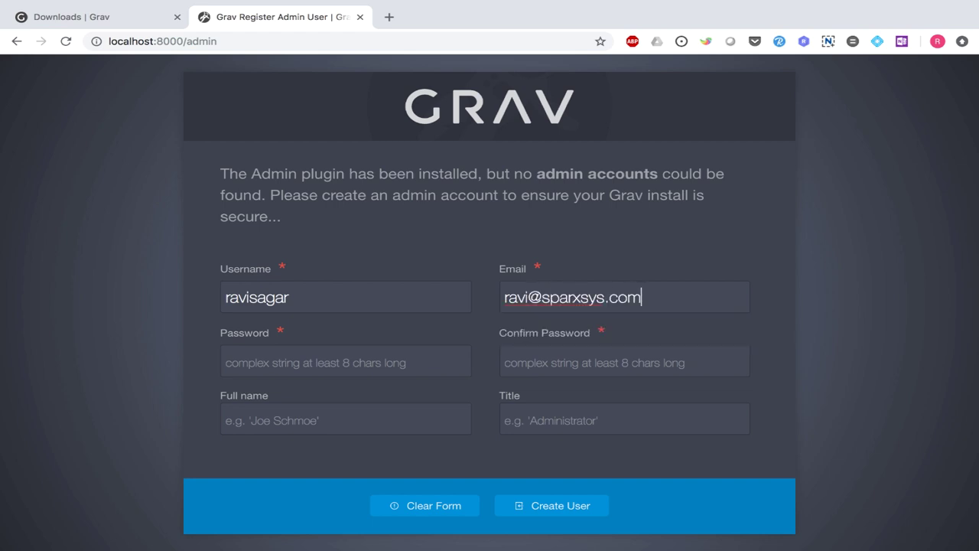
{"action": "left_click", "coordinate": [227, 361]}
{"action": "type", "text": "•••••••••••"}
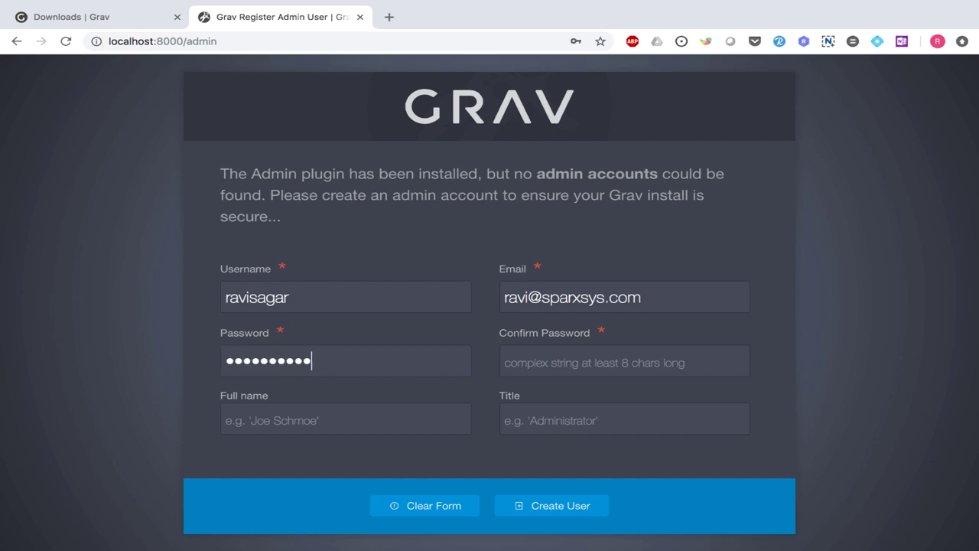
{"action": "left_click", "coordinate": [536, 360]}
{"action": "type", "text": "•••••••"}
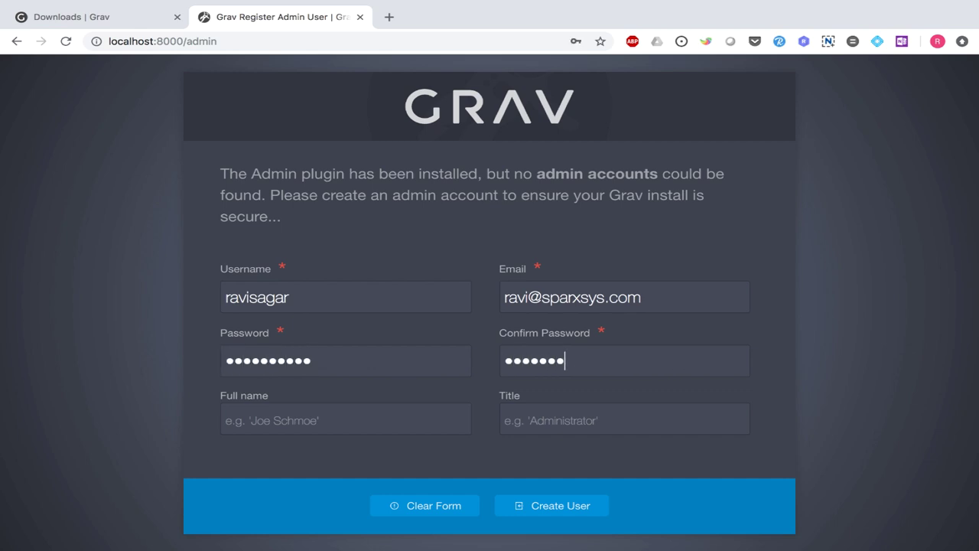
{"action": "type", "text": "••••"}
- Fill in the user's full name and set the title to Admin
{"action": "left_click", "coordinate": [230, 419]}
{"action": "type", "text": "Ravi Sagar"}
{"action": "key", "text": "Tab"}
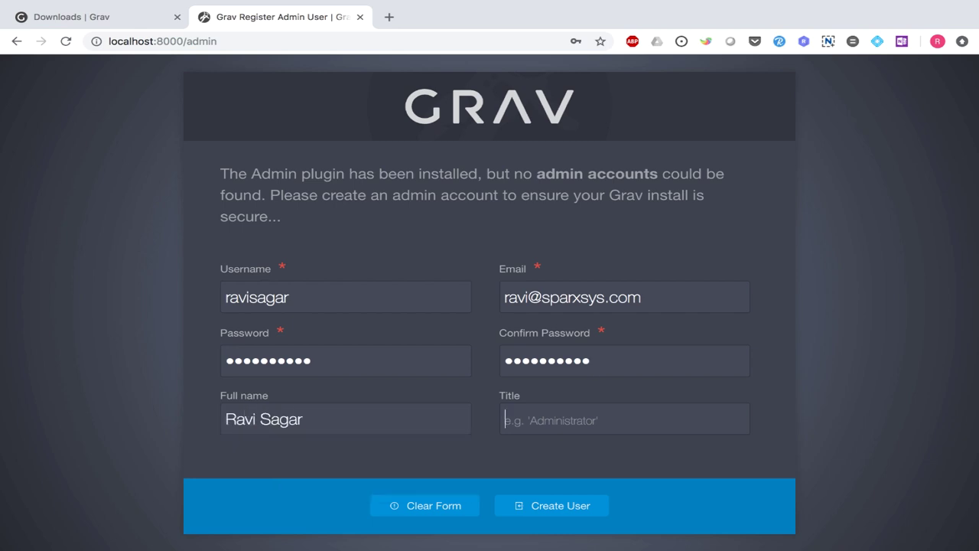
{"action": "type", "text": "Tu"}
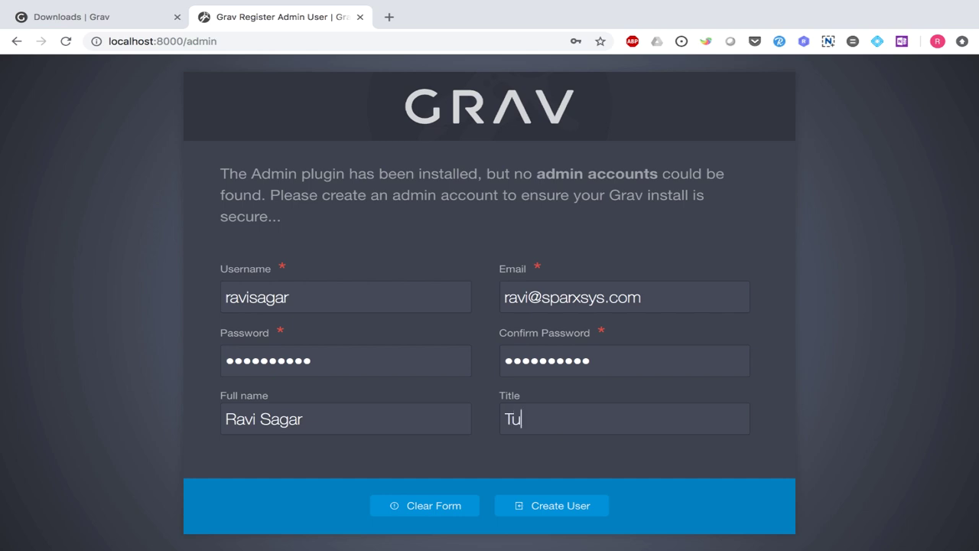
{"action": "key", "text": "BackSpace"}
{"action": "key", "text": "BackSpace"}
{"action": "type", "text": "A"}
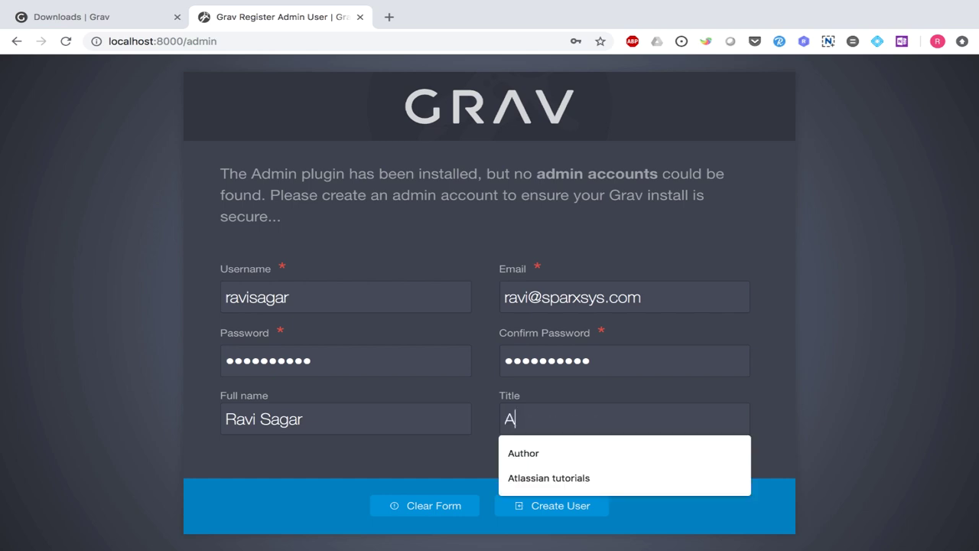
{"action": "type", "text": "dmin"}
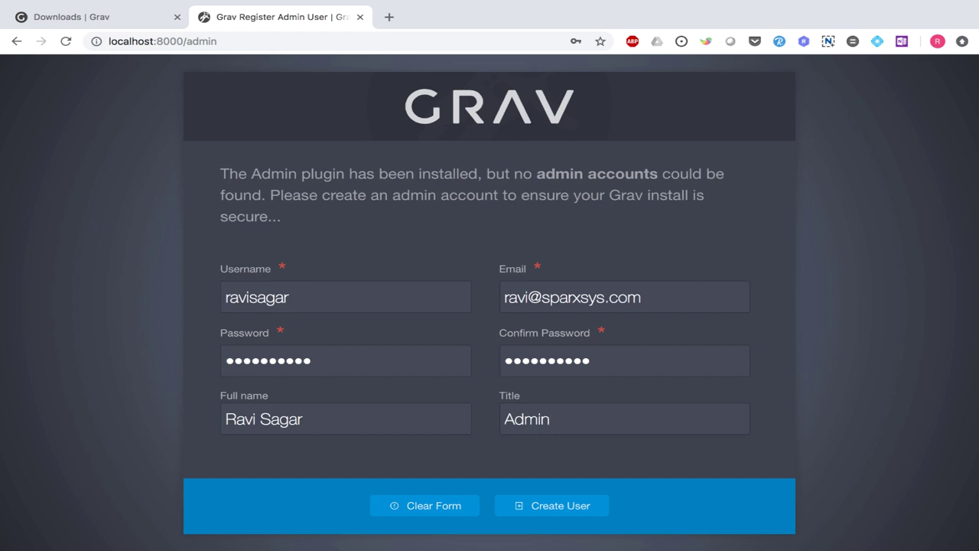
- Submit the registration form with Create User to log in to the Dashboard
{"action": "left_click", "coordinate": [571, 510]}
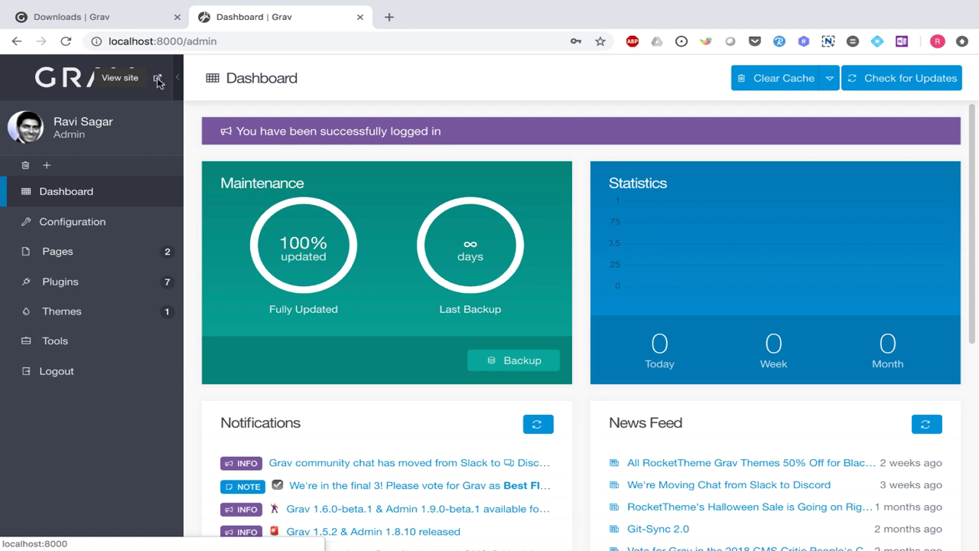
- Open the front-end site in a new tab and scroll through its Home page
{"action": "left_click", "coordinate": [157, 80]}
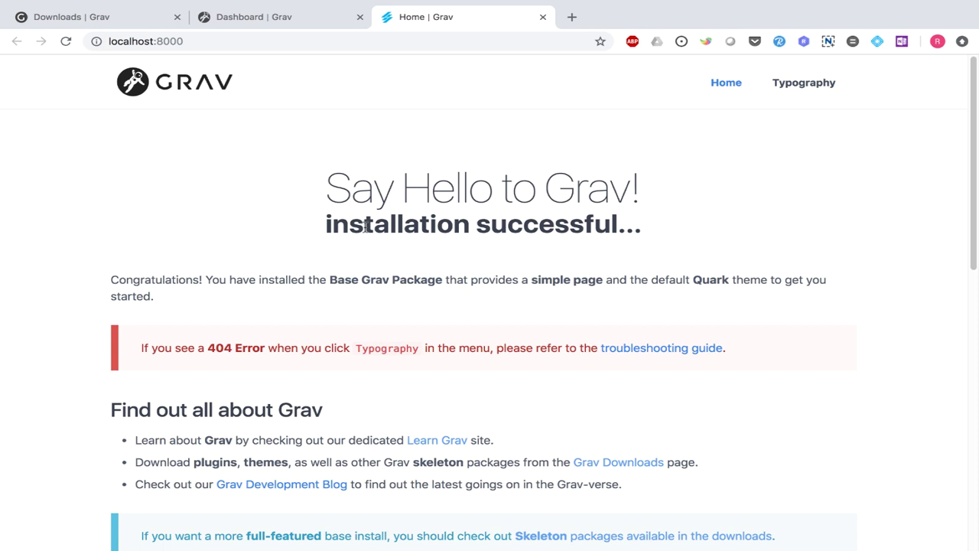
{"action": "scroll", "coordinate": [356, 231], "scroll_direction": "down", "scroll_amount": 1}
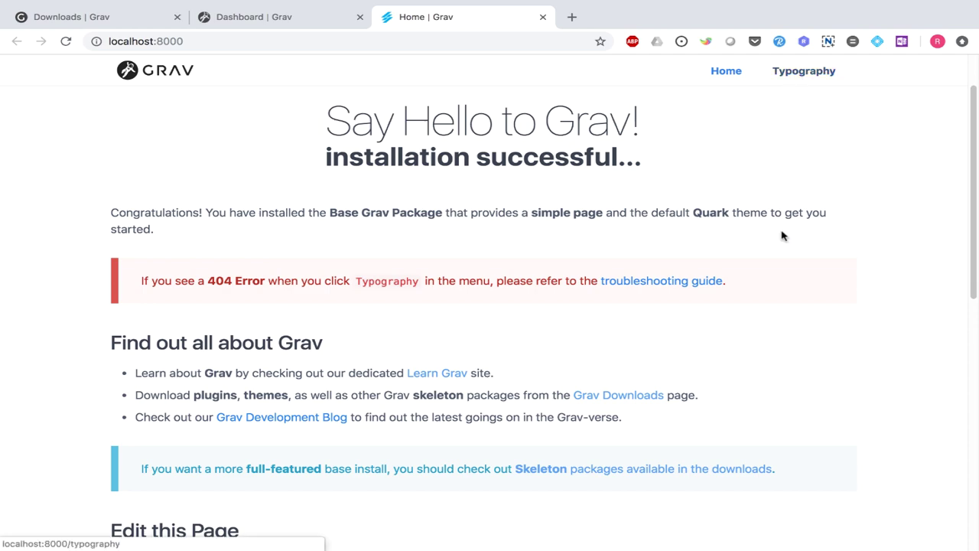
{"action": "scroll", "coordinate": [685, 189], "scroll_direction": "up", "scroll_amount": 1}
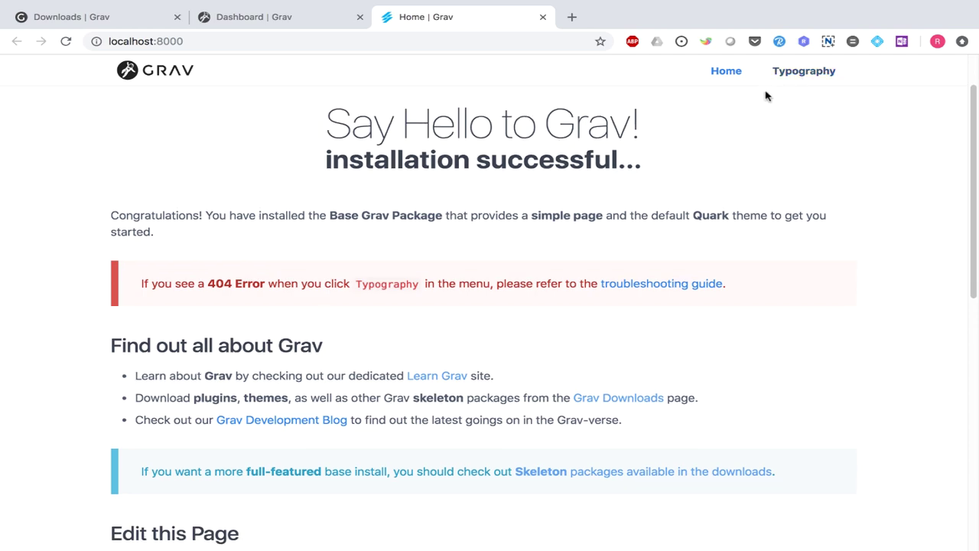
{"action": "scroll", "coordinate": [719, 271], "scroll_direction": "down", "scroll_amount": 8}
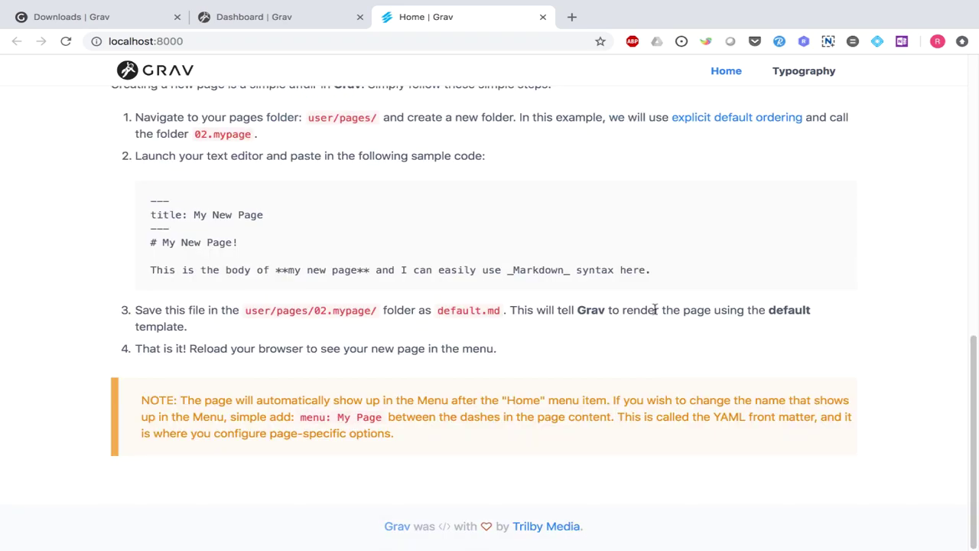
- View and reload the Typography page, then return Home via the Grav logo
{"action": "left_click", "coordinate": [809, 75]}
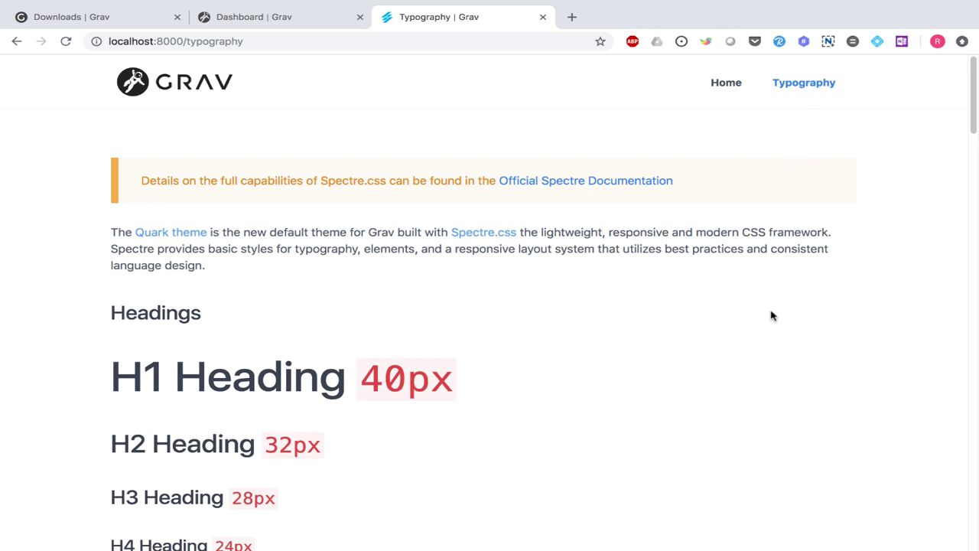
{"action": "key", "text": "ctrl+r"}
{"action": "left_click", "coordinate": [145, 90]}
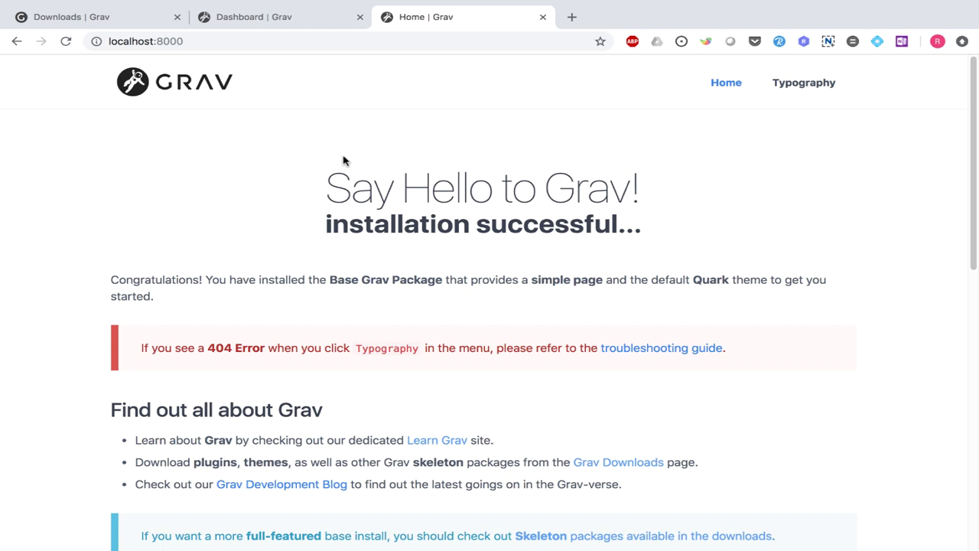
- Go back to the admin Dashboard tab and open Pages to list Home and Typography
{"action": "key", "text": "ctrl+shift+Tab"}
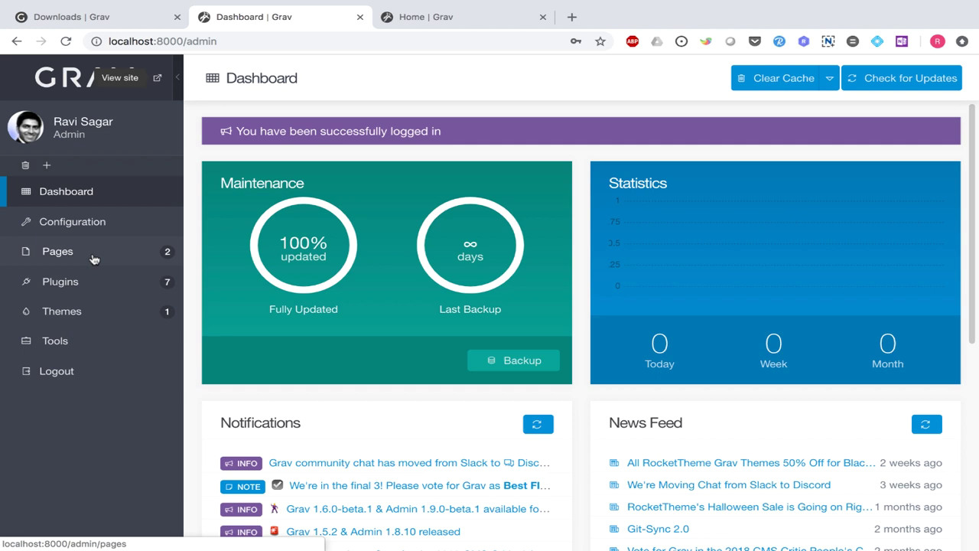
{"action": "left_click", "coordinate": [93, 258]}
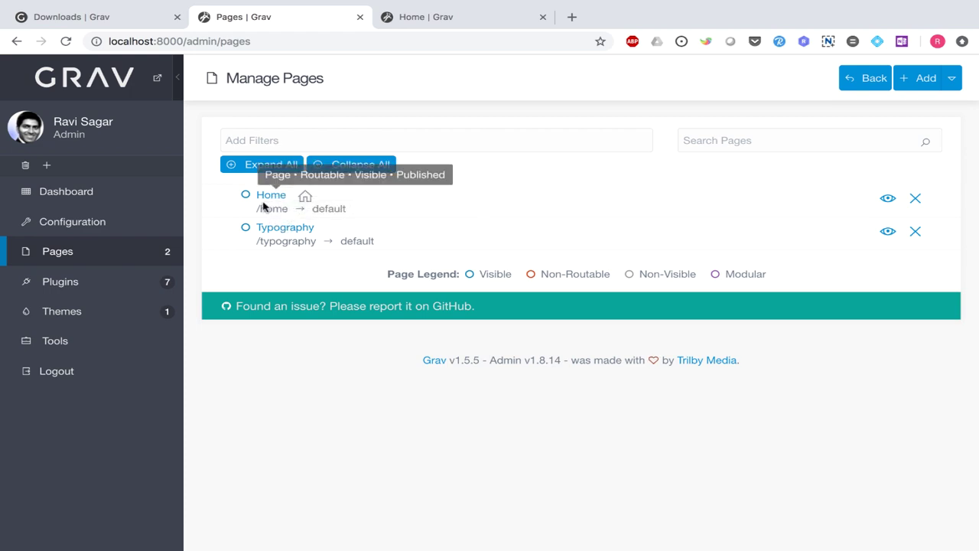
- In Configuration, confirm the Home page setting is Home, then go back to Pages
{"action": "left_click", "coordinate": [87, 222]}
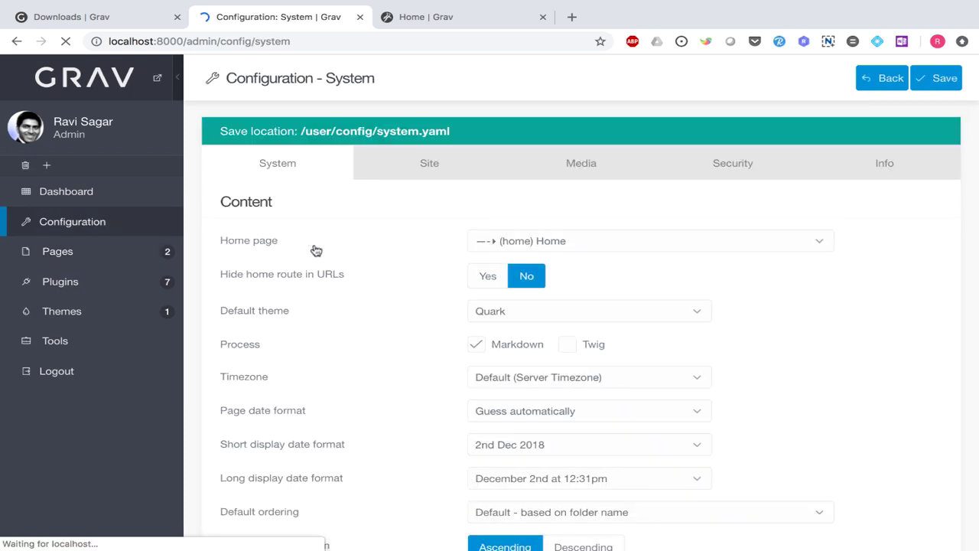
{"action": "left_click", "coordinate": [816, 243]}
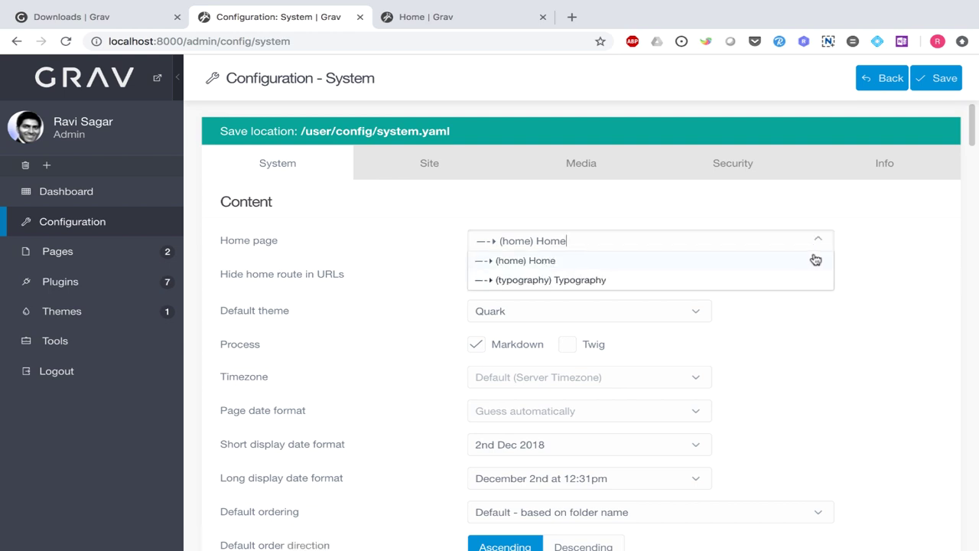
{"action": "left_click", "coordinate": [877, 262]}
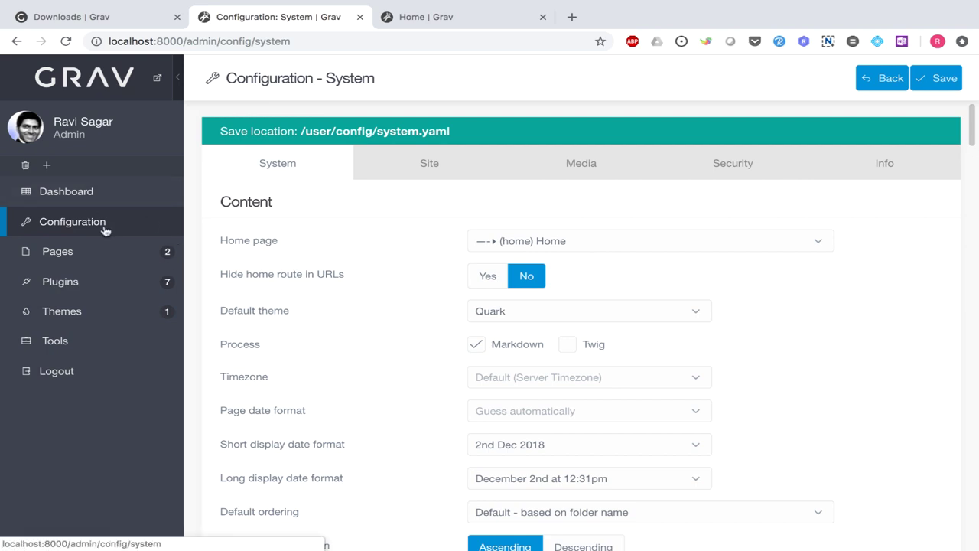
{"action": "left_click", "coordinate": [64, 255]}
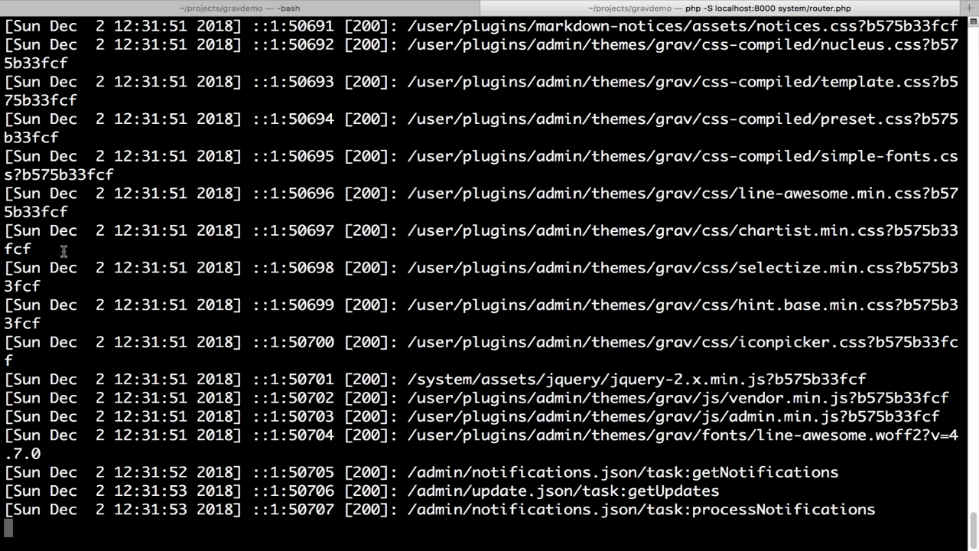
- Launch emacs from the bash tab and open ~/projects/gravdemo/ in Dired with C-x C-f
{"action": "key", "text": "super+shift+bracketleft"}
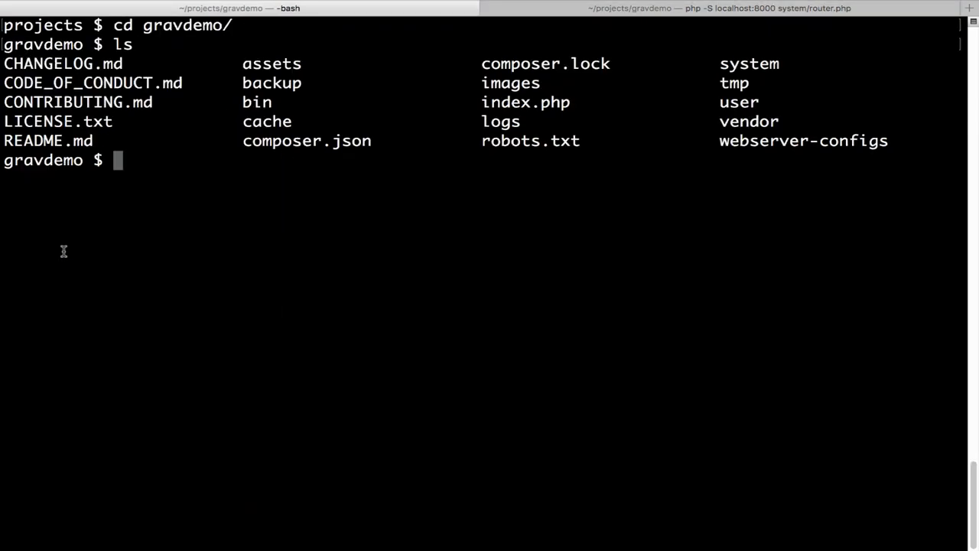
{"action": "type", "text": "emacs"}
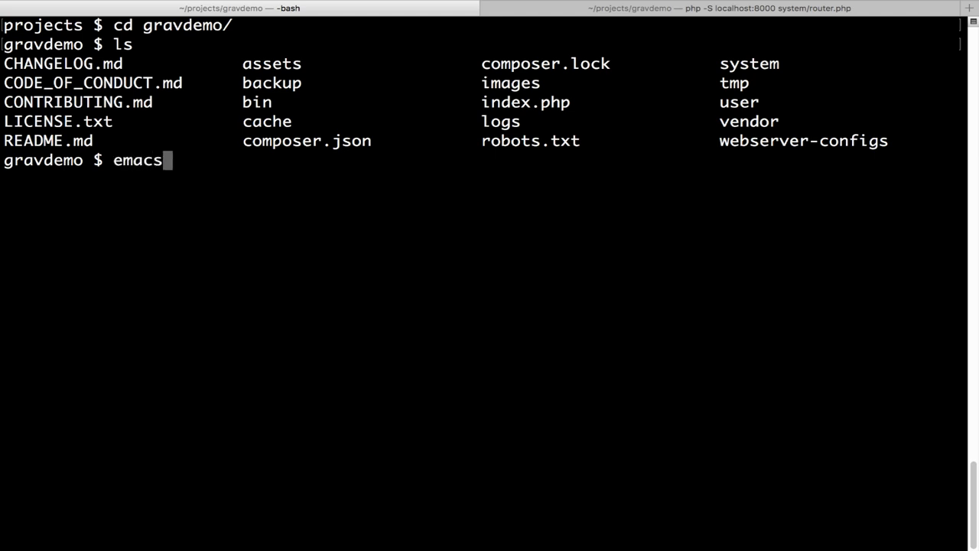
{"action": "key", "text": "Return"}
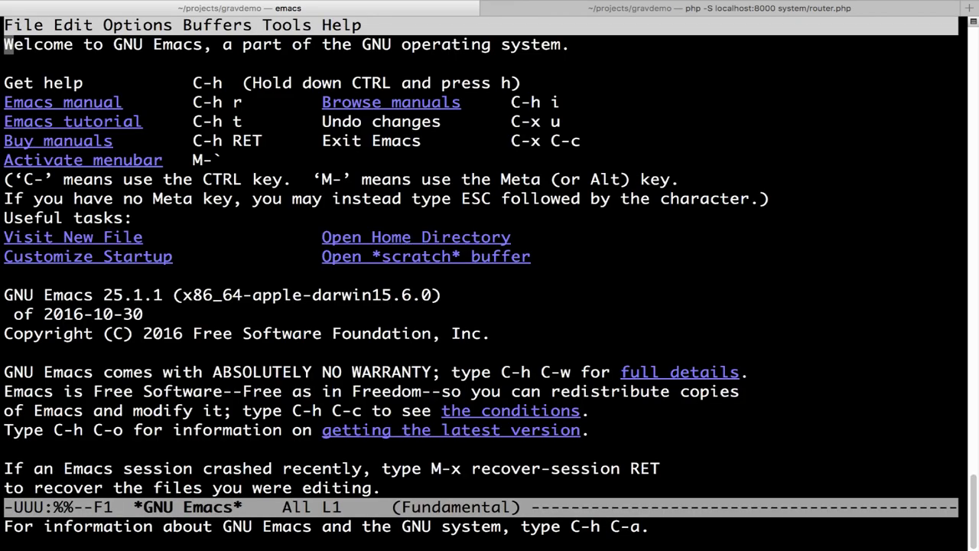
{"action": "key", "text": "ctrl+x"}
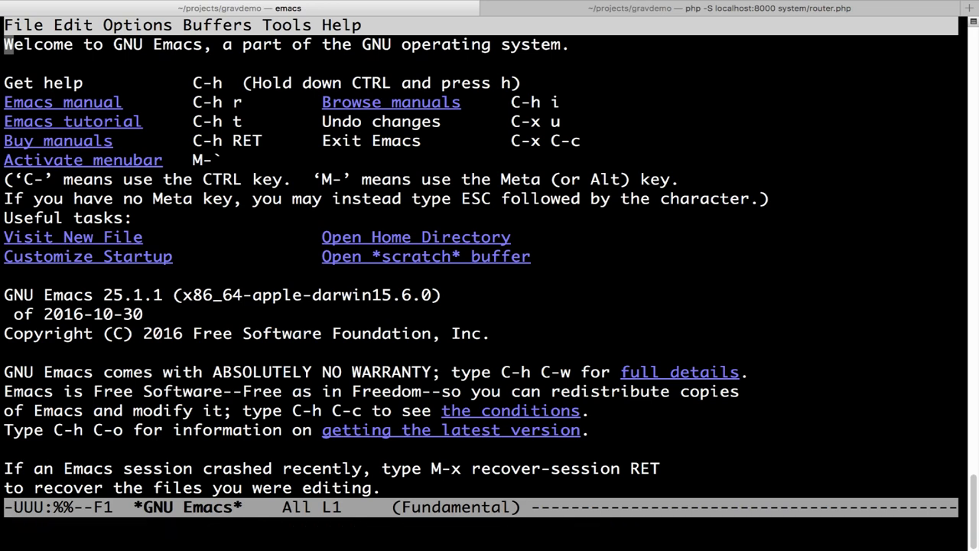
{"action": "key", "text": "ctrl+f"}
{"action": "key", "text": "Return"}
{"action": "key", "text": "Down"}
{"action": "key", "text": "Down"}
{"action": "key", "text": "Down"}
{"action": "key", "text": "Down"}
{"action": "key", "text": "Down"}
{"action": "key", "text": "Down"}
{"action": "key", "text": "Down"}
{"action": "key", "text": "Down"}
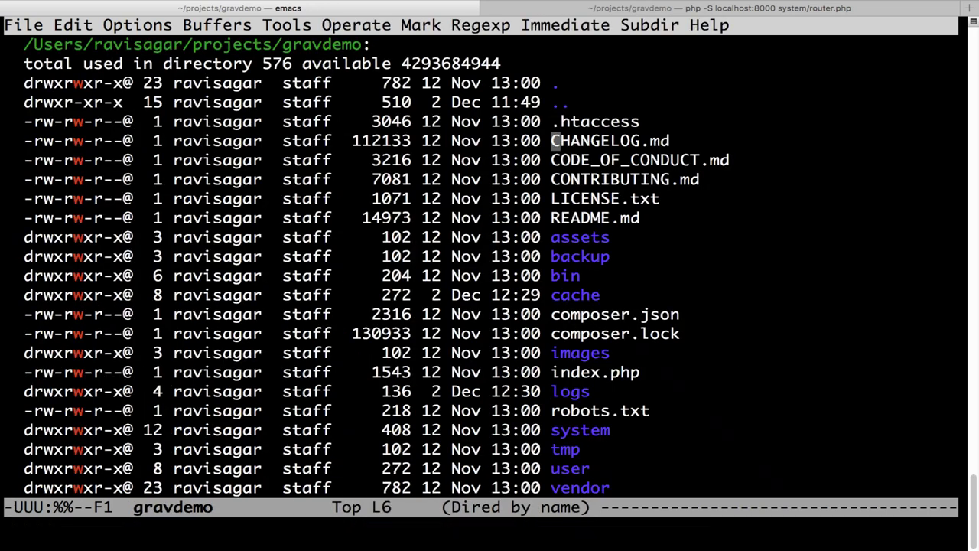
- Browse the Dired listing into the user folder and then into user/pages
{"action": "key", "text": "Down"}
{"action": "key", "text": "Down"}
{"action": "key", "text": "Down"}
{"action": "key", "text": "Down"}
{"action": "key", "text": "Down"}
{"action": "key", "text": "Down"}
{"action": "key", "text": "Down"}
{"action": "key", "text": "Down"}
{"action": "key", "text": "Down"}
{"action": "key", "text": "Down"}
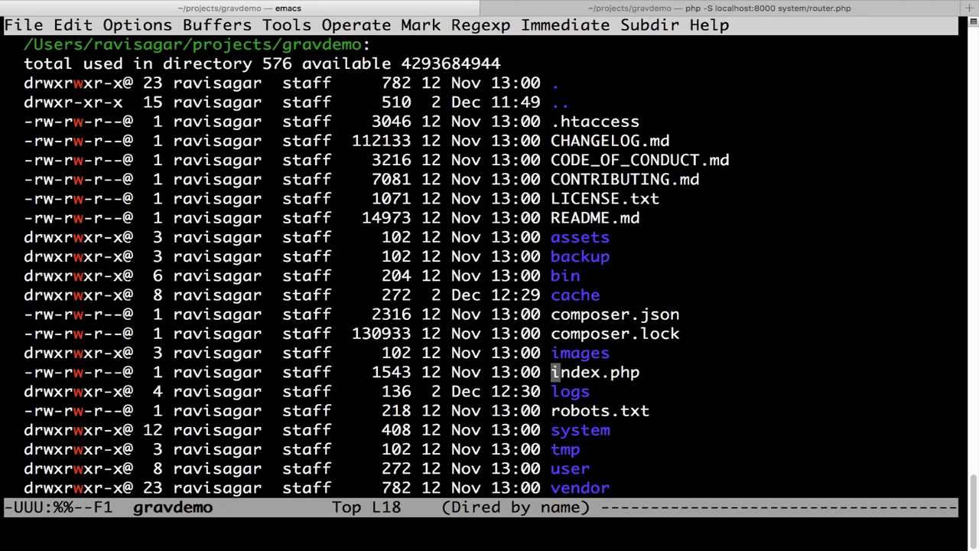
{"action": "key", "text": "Return"}
{"action": "key", "text": "Down"}
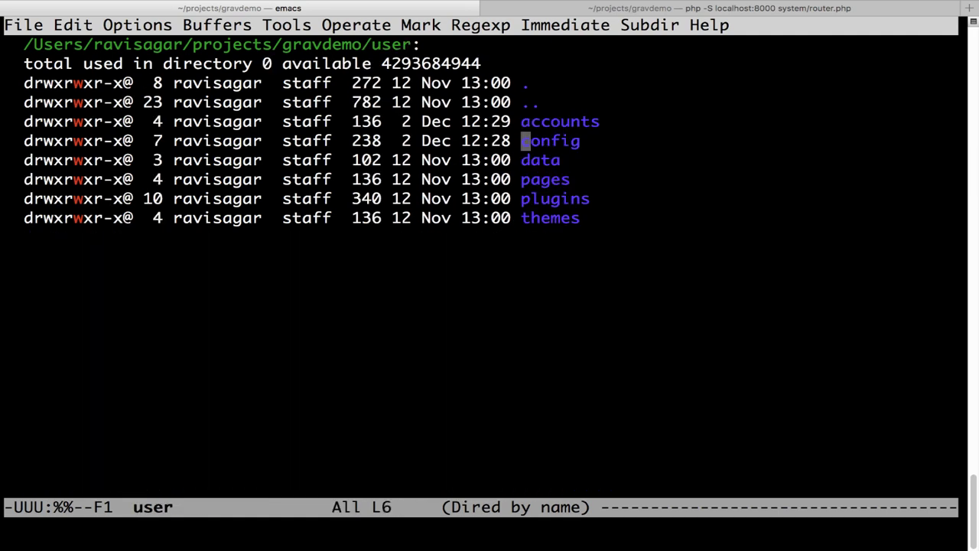
{"action": "key", "text": "Down"}
{"action": "key", "text": "Down"}
{"action": "key", "text": "Up"}
{"action": "key", "text": "Up"}
{"action": "key", "text": "Up"}
{"action": "key", "text": "Down"}
{"action": "key", "text": "Down"}
{"action": "key", "text": "Down"}
{"action": "key", "text": "Down"}
{"action": "key", "text": "Down"}
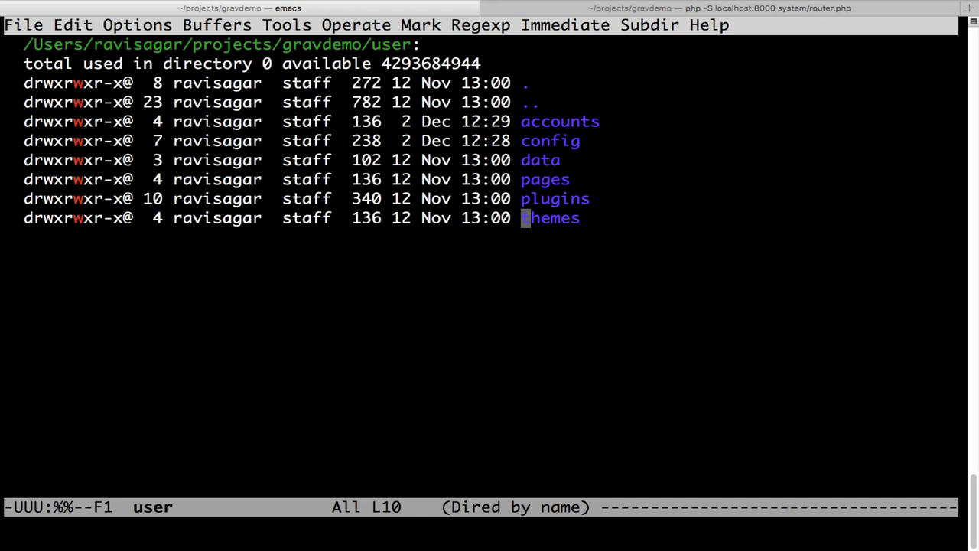
{"action": "key", "text": "Up"}
{"action": "key", "text": "Down"}
{"action": "key", "text": "Up"}
{"action": "key", "text": "Down"}
{"action": "key", "text": "Up"}
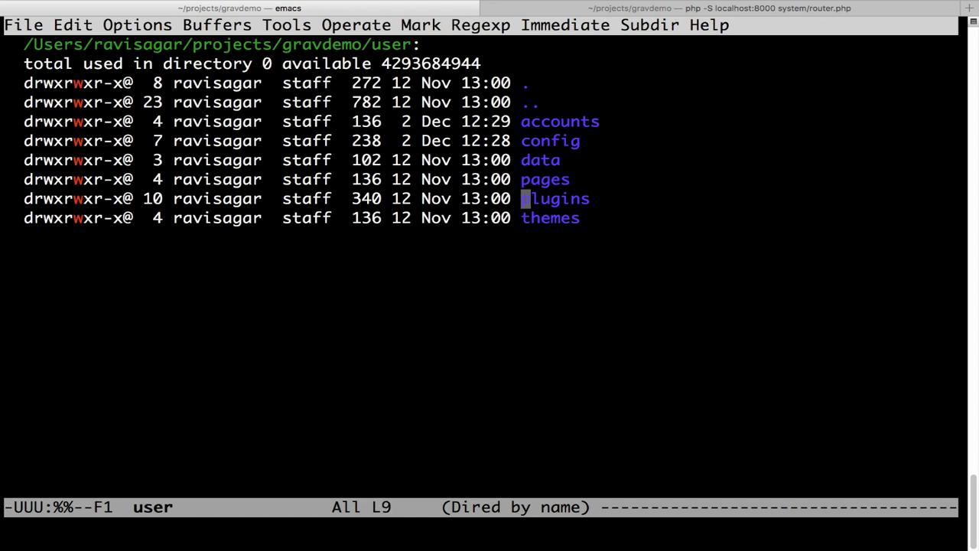
{"action": "key", "text": "Up"}
{"action": "key", "text": "Up"}
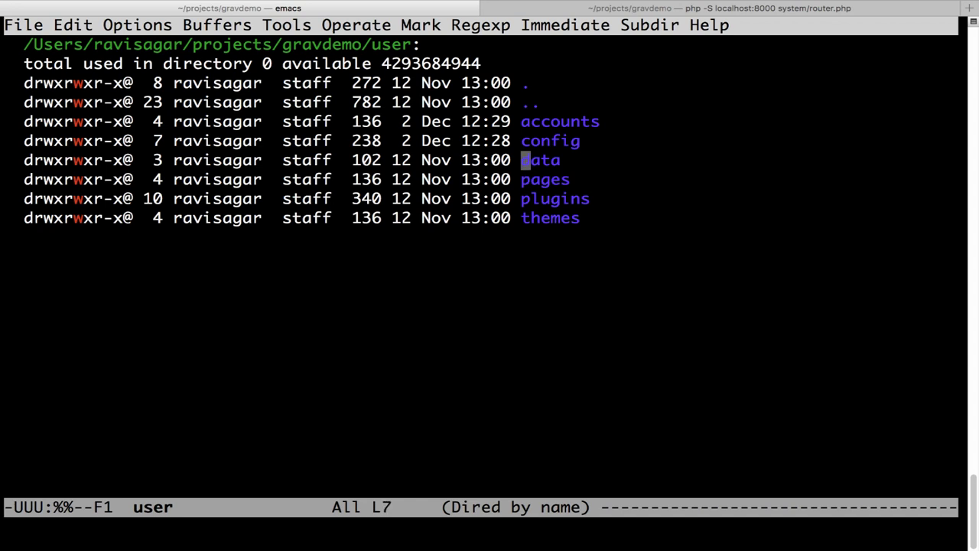
{"action": "key", "text": "Return"}
{"action": "key", "text": "Up"}
{"action": "key", "text": "Return"}
{"action": "key", "text": "Down"}
{"action": "key", "text": "Return"}
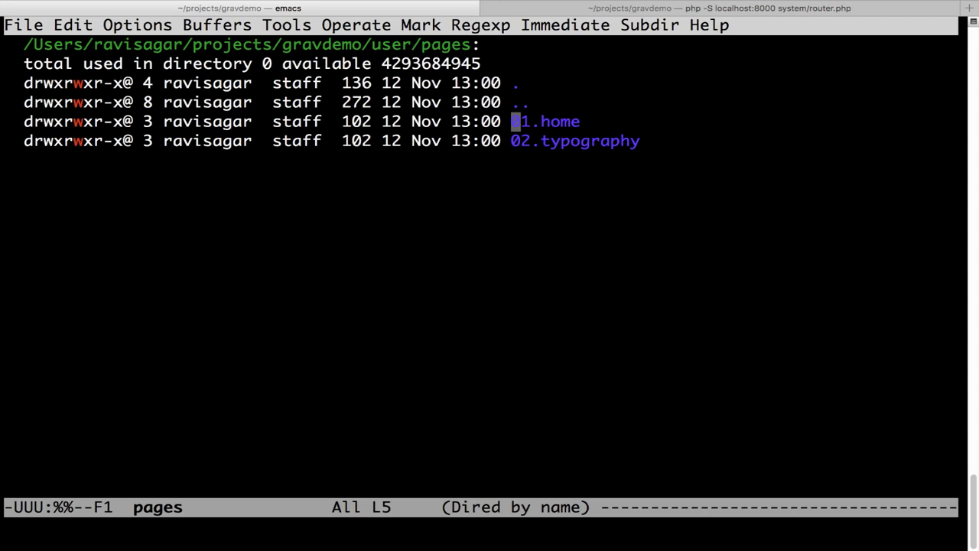
- Open the 01.home folder and its default.md file
{"action": "key", "text": "ctrl+Left"}
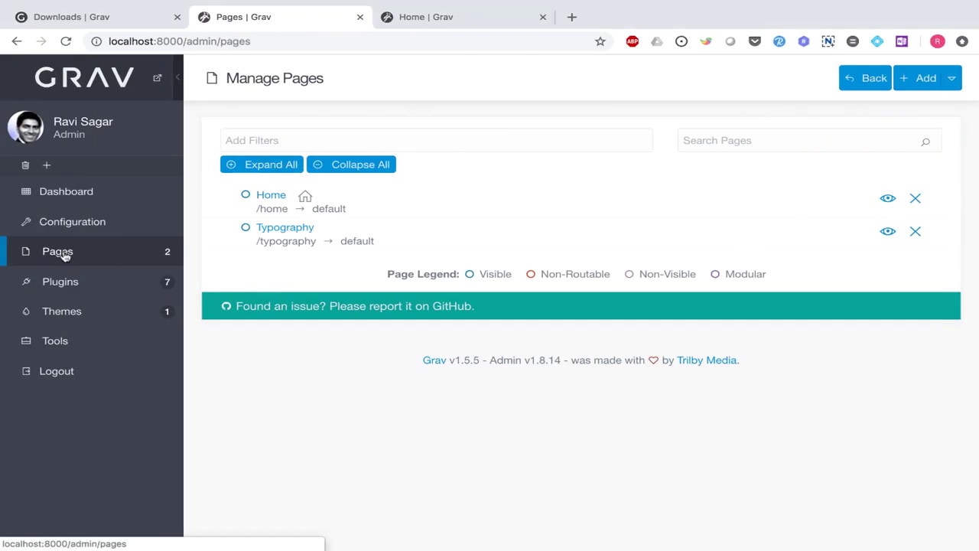
{"action": "key", "text": "ctrl+Right"}
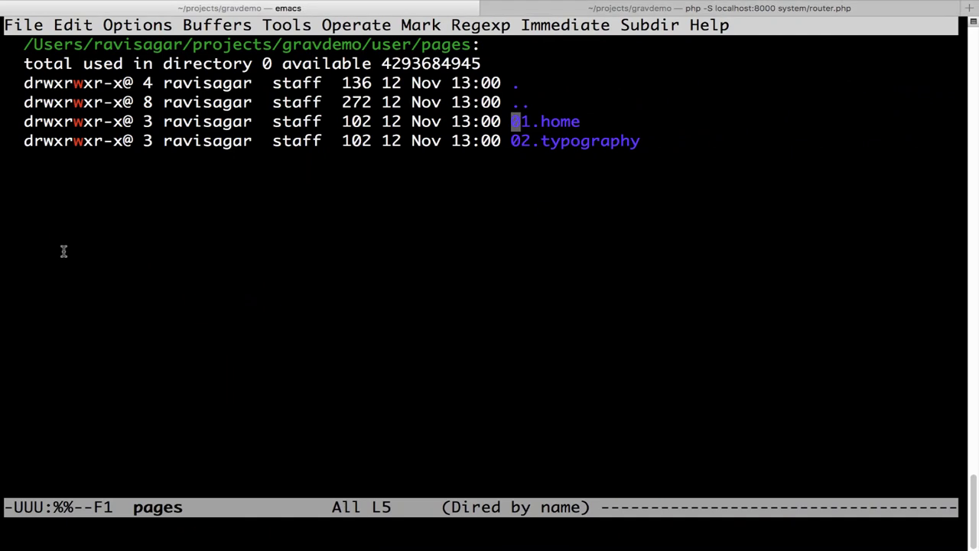
{"action": "key", "text": "Down"}
{"action": "key", "text": "p"}
{"action": "key", "text": "Return"}
{"action": "key", "text": "n"}
{"action": "key", "text": "p"}
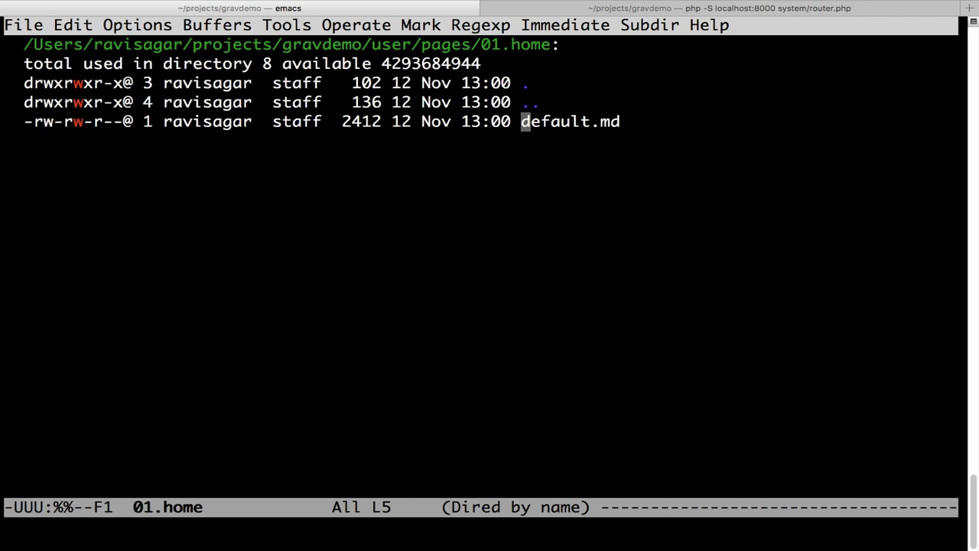
{"action": "key", "text": "Return"}
- Read default.md's title and body_classes front matter, then return to the browser's Manage Pages list
{"action": "key", "text": "Down"}
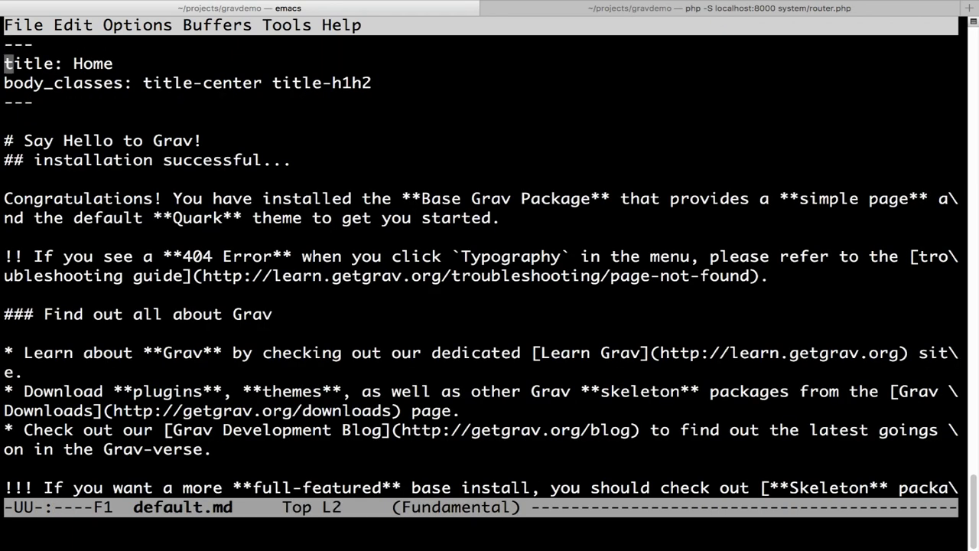
{"action": "key", "text": "Up"}
{"action": "key", "text": "Down"}
{"action": "key", "text": "Down"}
{"action": "key", "text": "Down"}
{"action": "key", "text": "Down"}
{"action": "key", "text": "Down"}
{"action": "key", "text": "Up"}
{"action": "key", "text": "Up"}
{"action": "key", "text": "Up"}
{"action": "key", "text": "Up"}
{"action": "key", "text": "Down"}
{"action": "key", "text": "Down"}
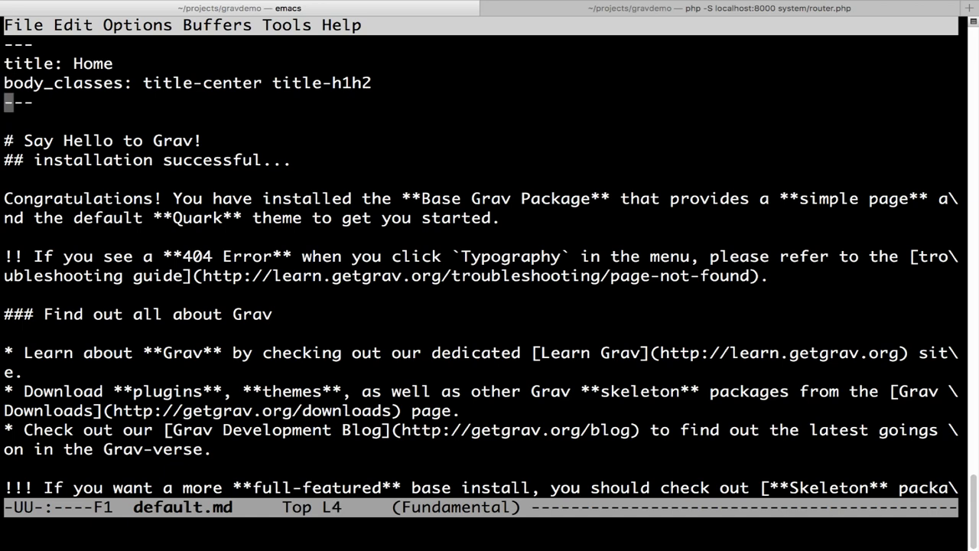
{"action": "key", "text": "Down"}
{"action": "key", "text": "Down"}
{"action": "key", "text": "ctrl+Left"}
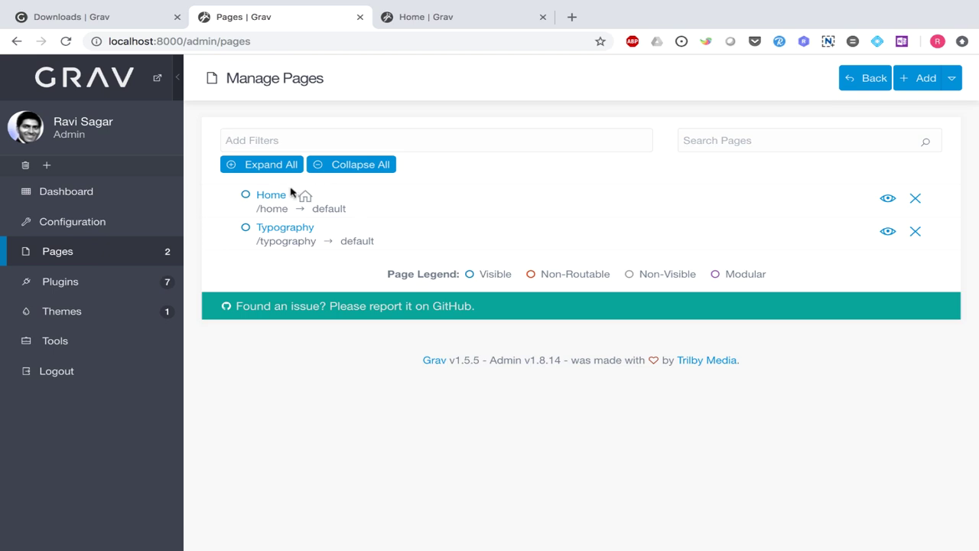
- Open Home in the admin editor and compare it with the live 'Say Hello to Grav!' heading
{"action": "left_click", "coordinate": [278, 196]}
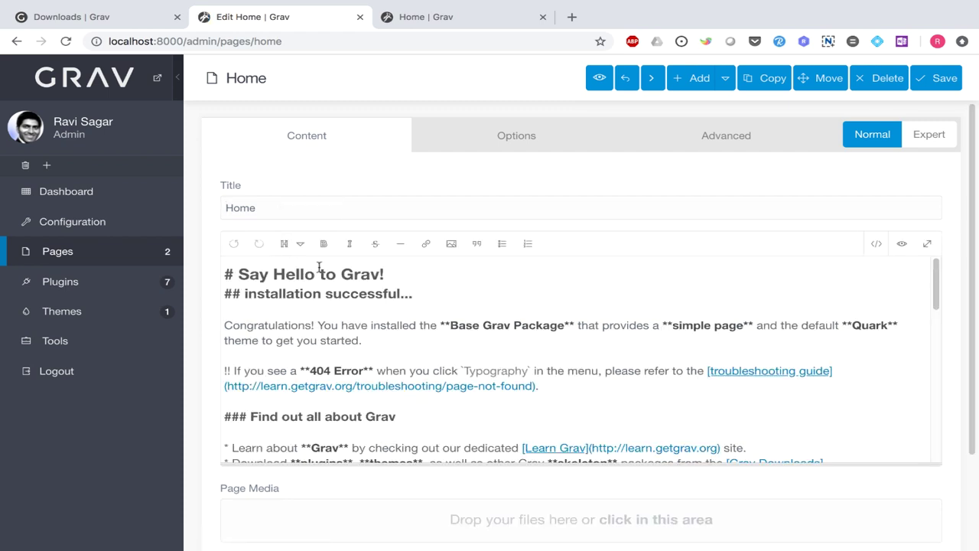
{"action": "key", "text": "ctrl+Tab"}
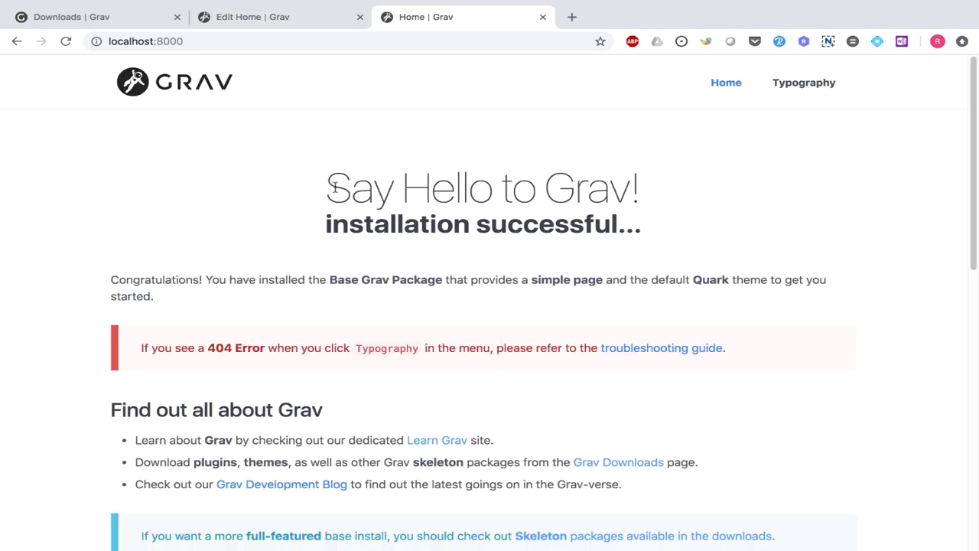
{"action": "left_click_drag", "start_coordinate": [329, 187], "coordinate": [646, 195]}
{"action": "key", "text": "ctrl+Right"}
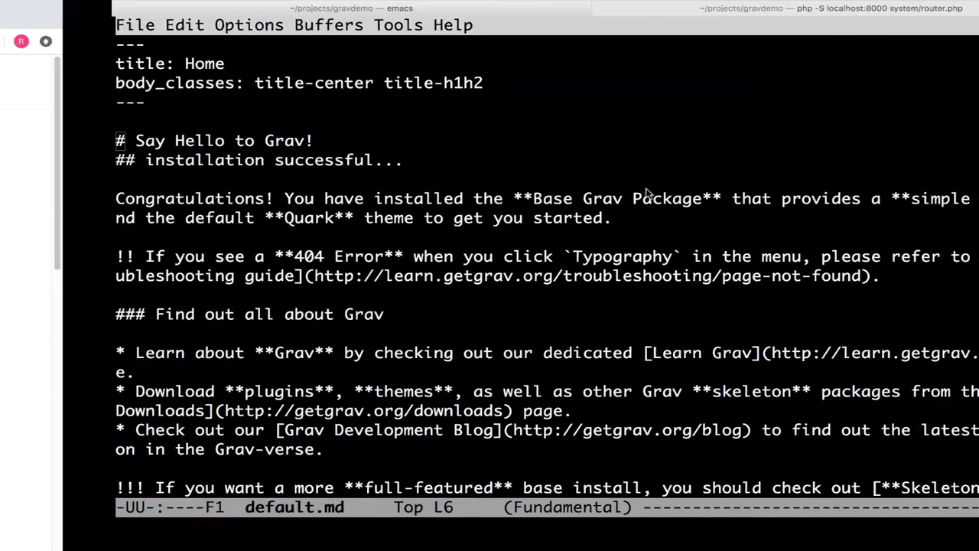
- Insert ' - Hello world' before the '!' of the Home heading and save default.md
{"action": "key", "text": "Up"}
{"action": "key", "text": "Down"}
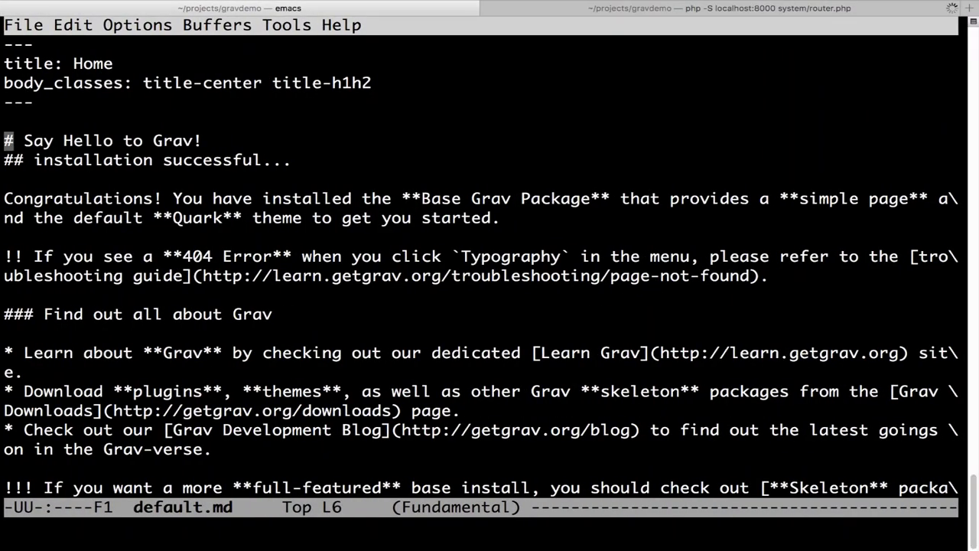
{"action": "key", "text": "ctrl+e"}
{"action": "key", "text": "Left"}
{"action": "type", "text": "- Hello "}
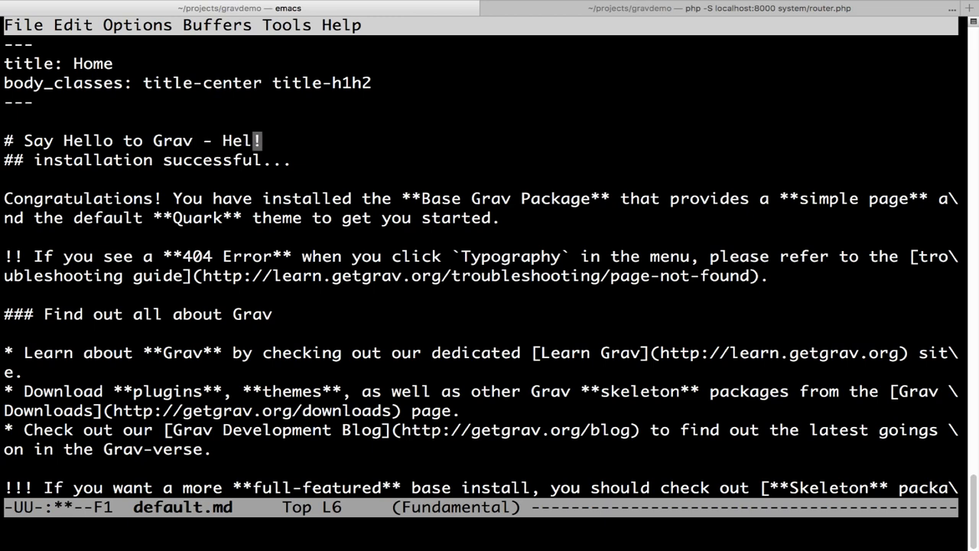
{"action": "type", "text": "world"}
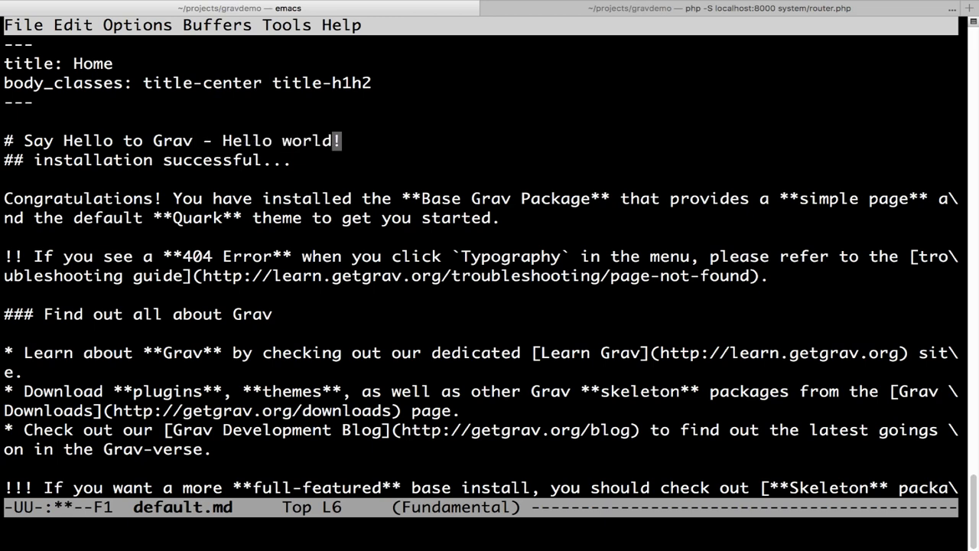
{"action": "key", "text": "ctrl+x"}
{"action": "key", "text": "ctrl+s"}
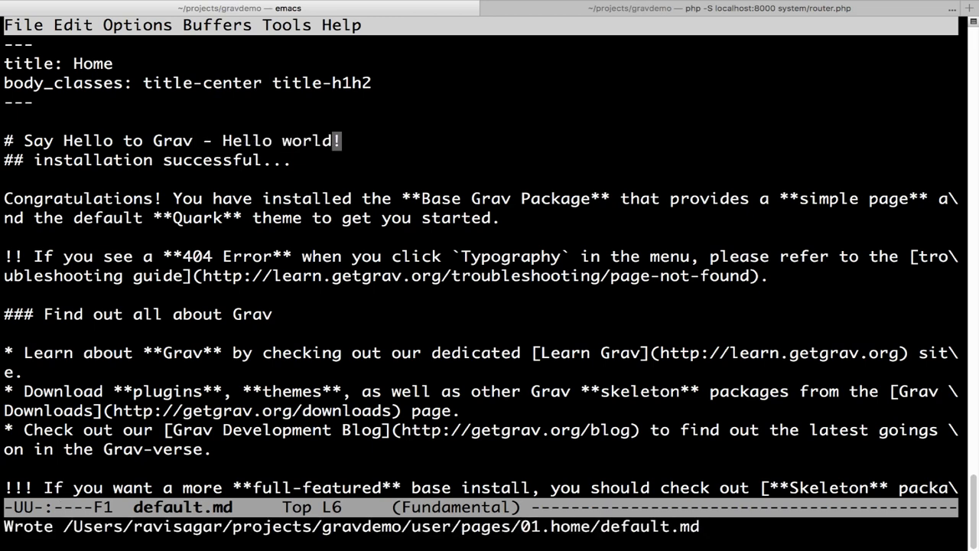
{"action": "key", "text": "super+Tab"}
- Reload the live Home page to confirm the heading 'Say Hello to Grav – Hello world!'
{"action": "left_click", "coordinate": [65, 43]}
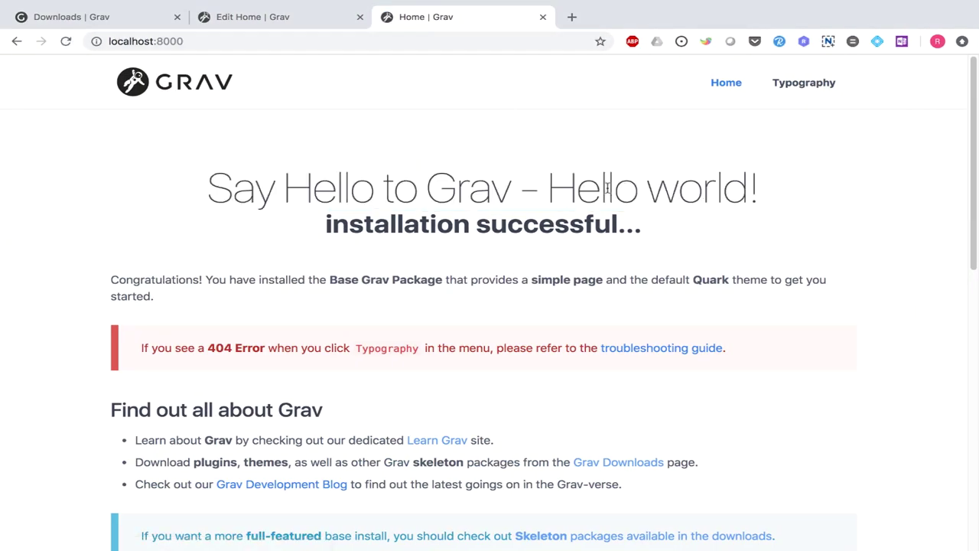
{"action": "left_click_drag", "start_coordinate": [549, 186], "coordinate": [749, 191]}
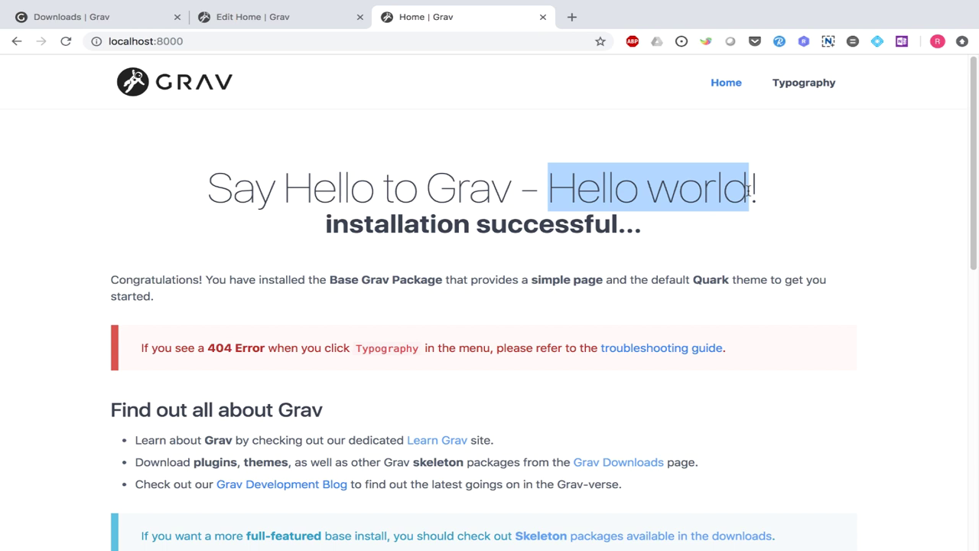
{"action": "key", "text": "super+Tab"}
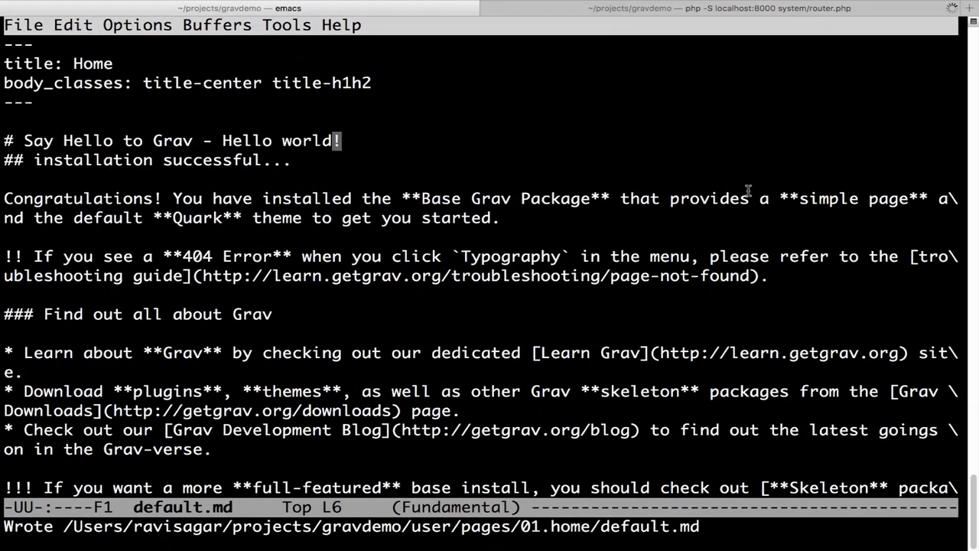
{"action": "key", "text": "ctrl+x"}
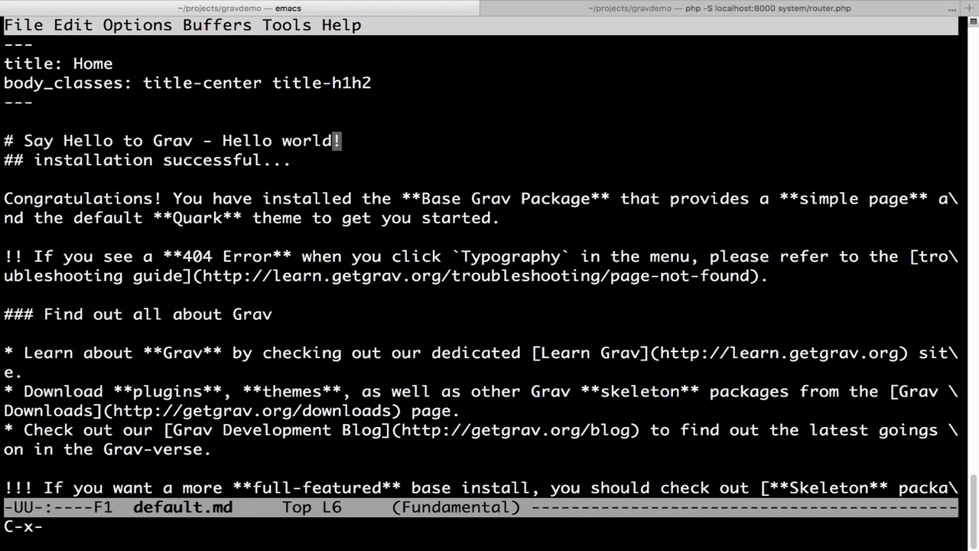
- In Emacs, go from the 01.home folder up to a refreshed user/pages listing
{"action": "key", "text": "ctrl+f"}
{"action": "key", "text": "Return"}
{"action": "key", "text": "asciicircum"}
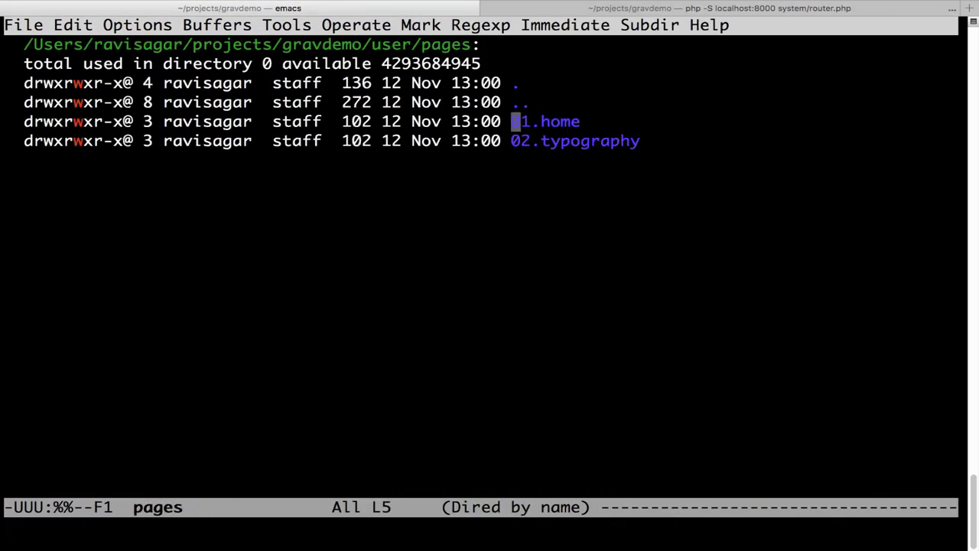
{"action": "key", "text": "g"}
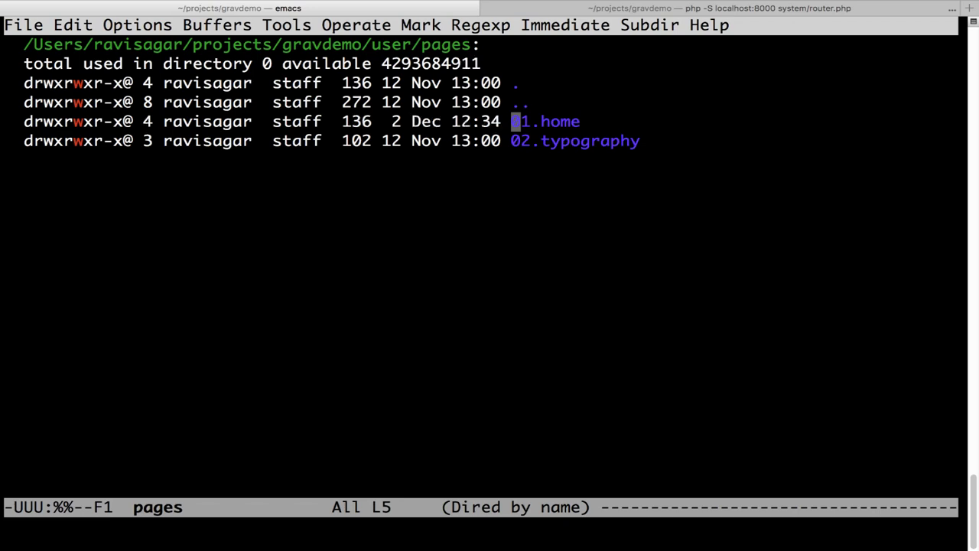
{"action": "key", "text": "ctrl+Left"}
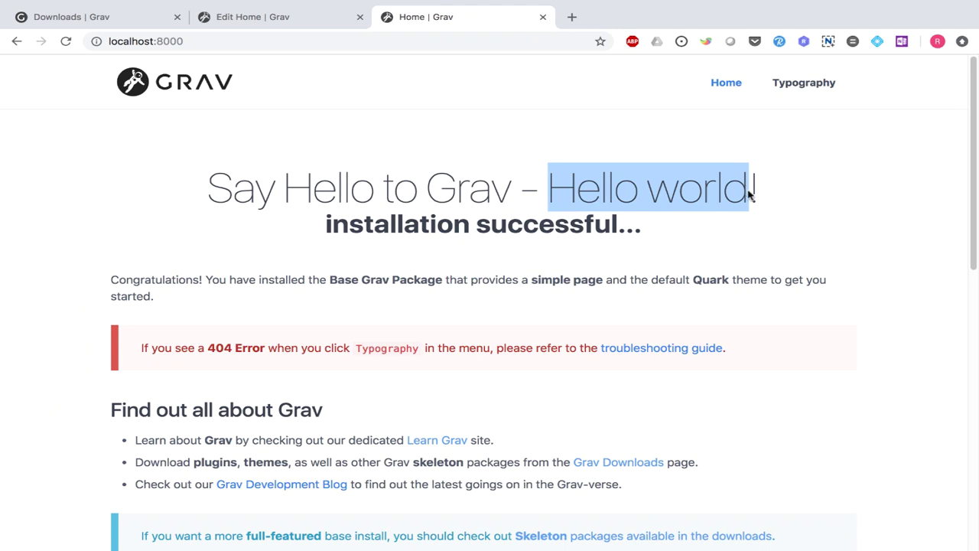
- From the admin Pages list, start a new page with Add > Add Page
{"action": "key", "text": "ctrl+shift+Tab"}
{"action": "left_click", "coordinate": [89, 256]}
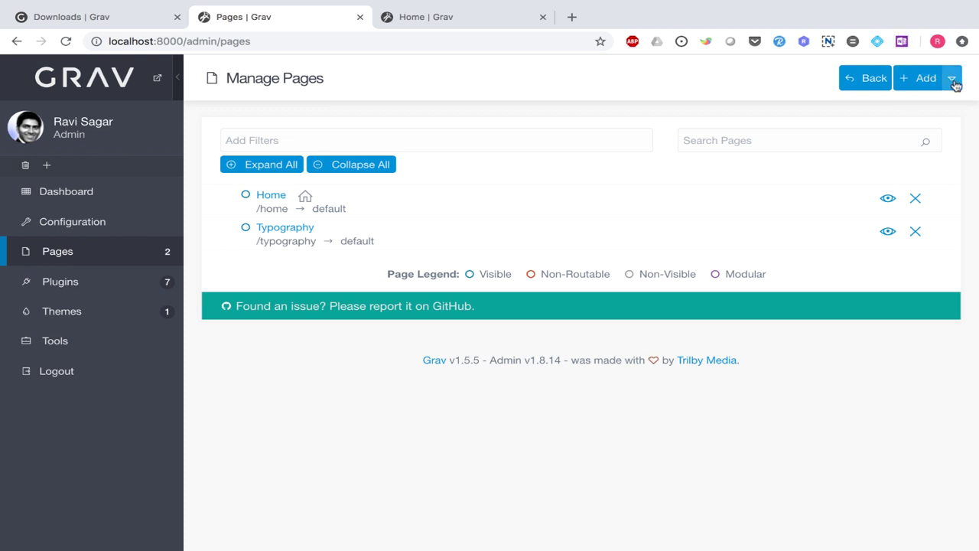
{"action": "left_click", "coordinate": [953, 79]}
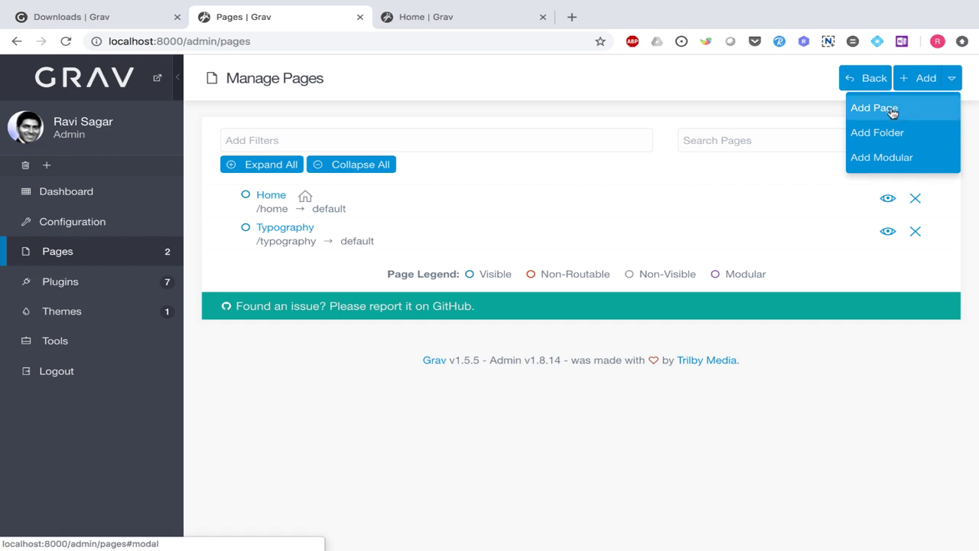
{"action": "left_click", "coordinate": [892, 111]}
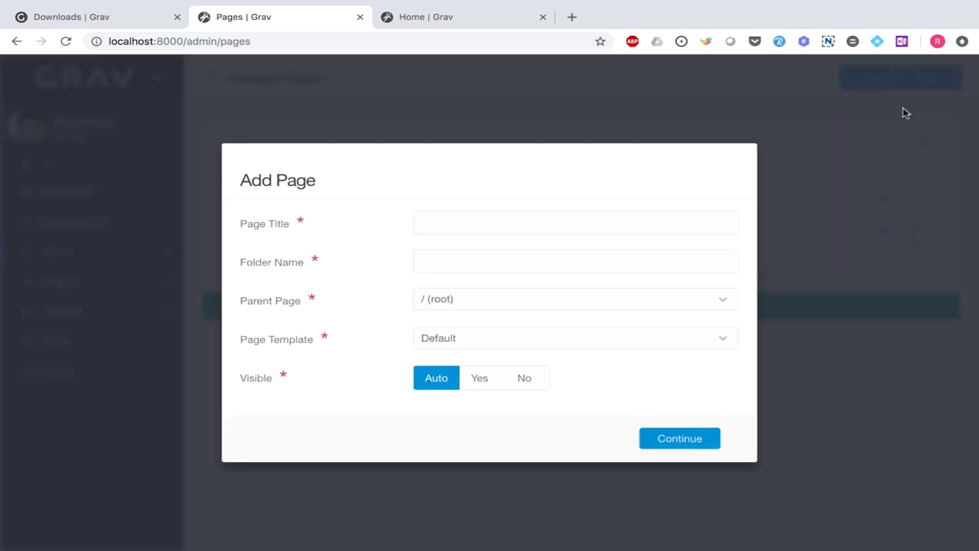
- Create a visible 'About us' page under / (root) using the Default template
{"action": "left_click", "coordinate": [531, 218]}
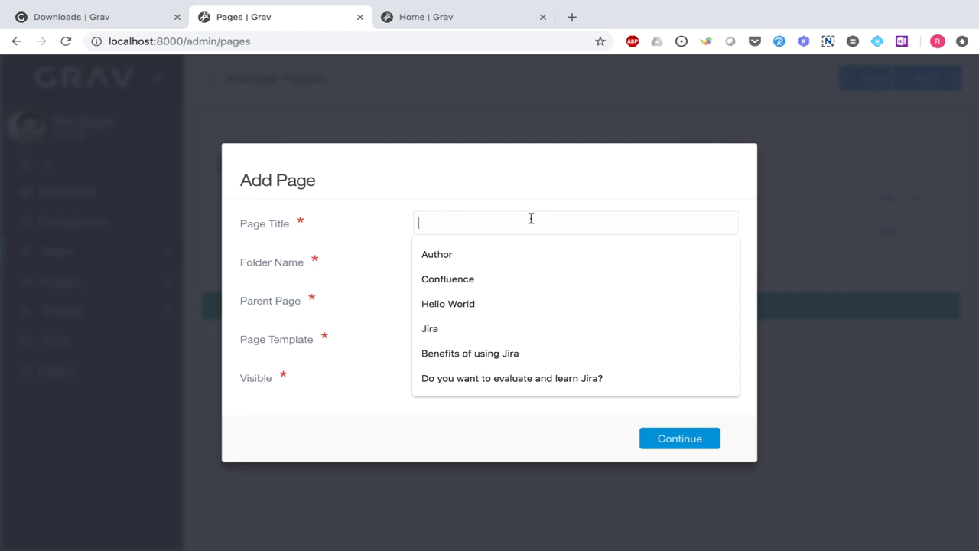
{"action": "type", "text": "About us"}
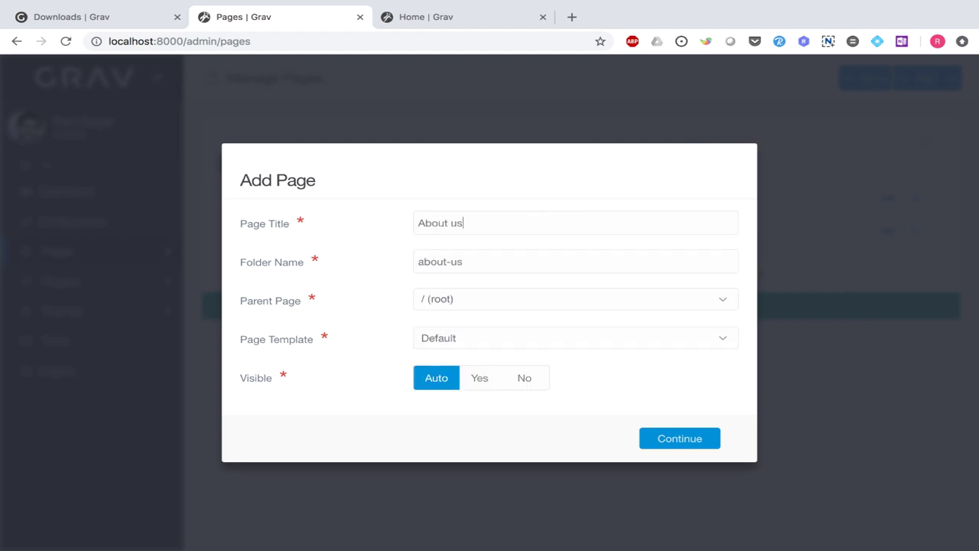
{"action": "triple_click", "coordinate": [414, 222]}
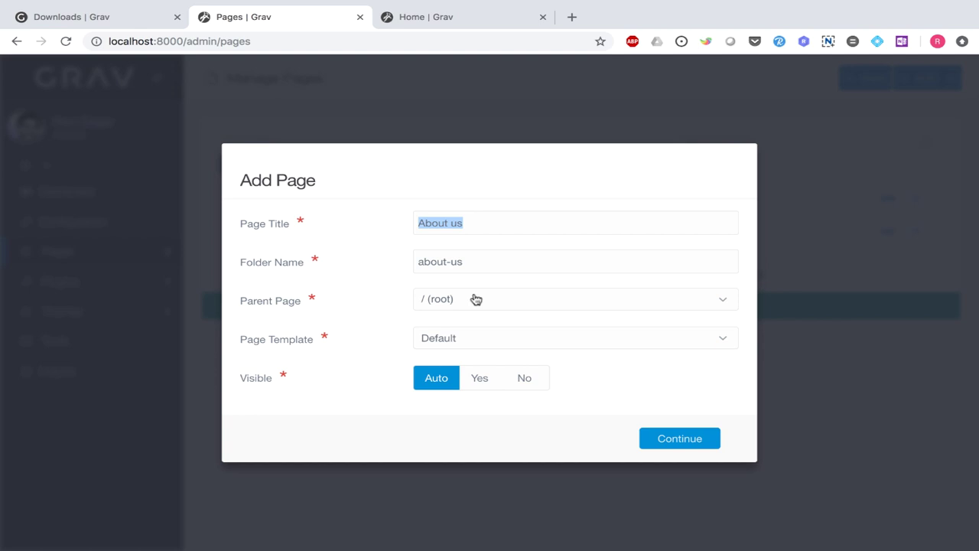
{"action": "left_click", "coordinate": [474, 297]}
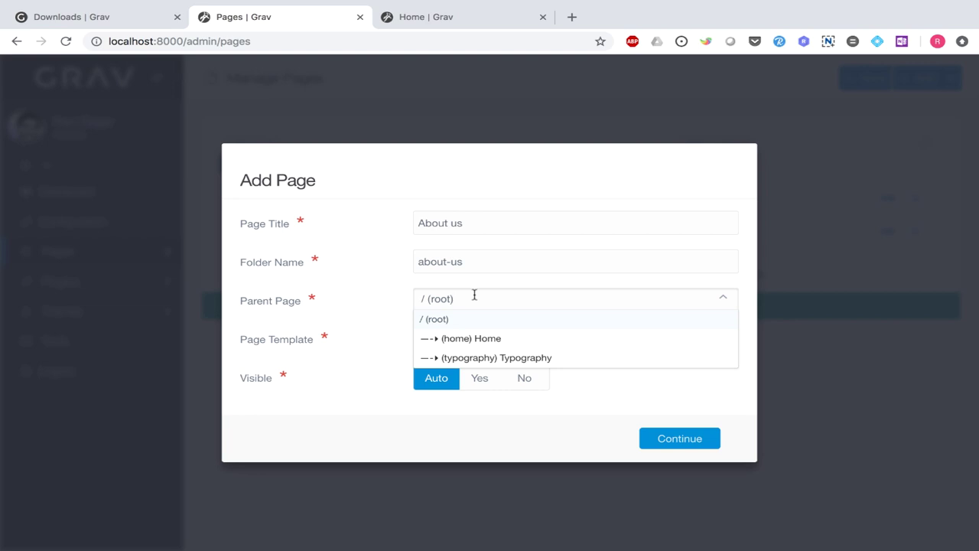
{"action": "left_click", "coordinate": [744, 312]}
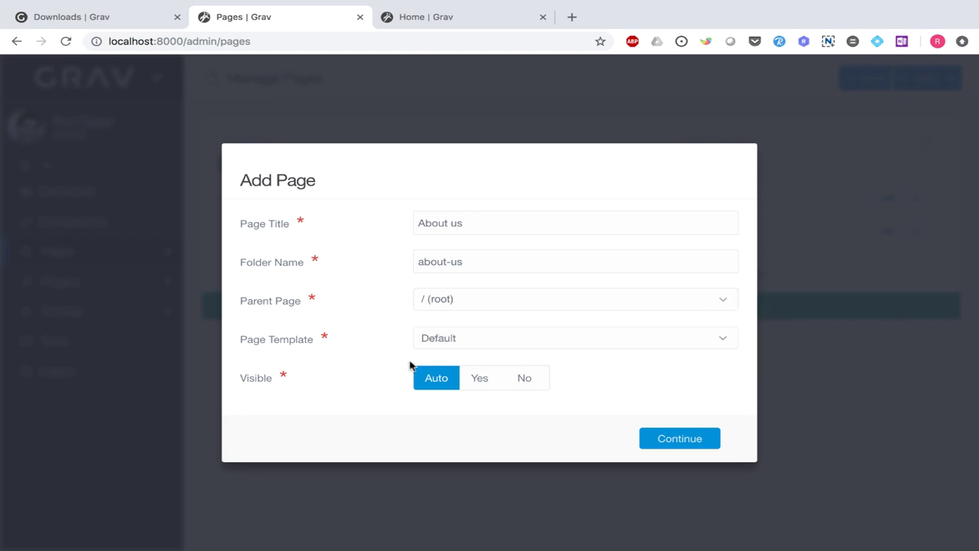
{"action": "left_click", "coordinate": [726, 341]}
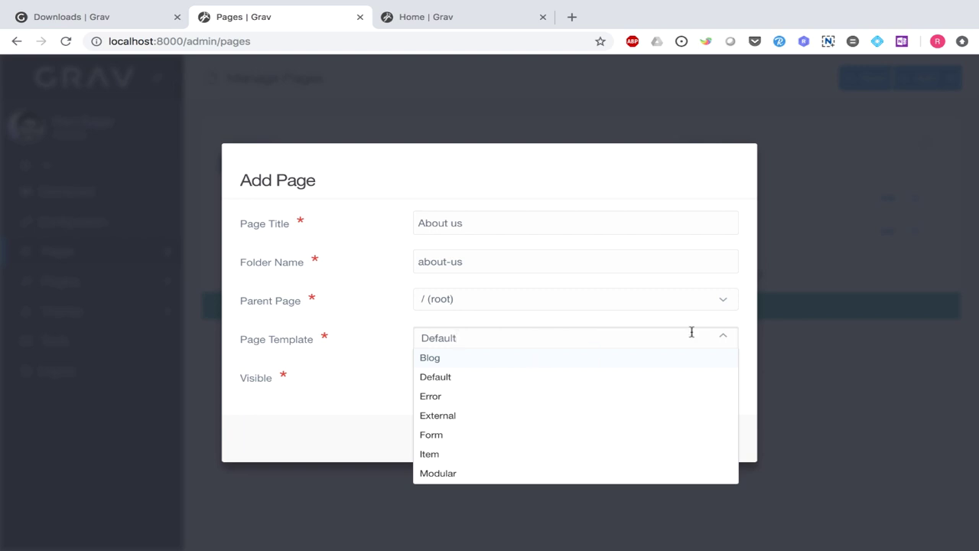
{"action": "left_click", "coordinate": [747, 325]}
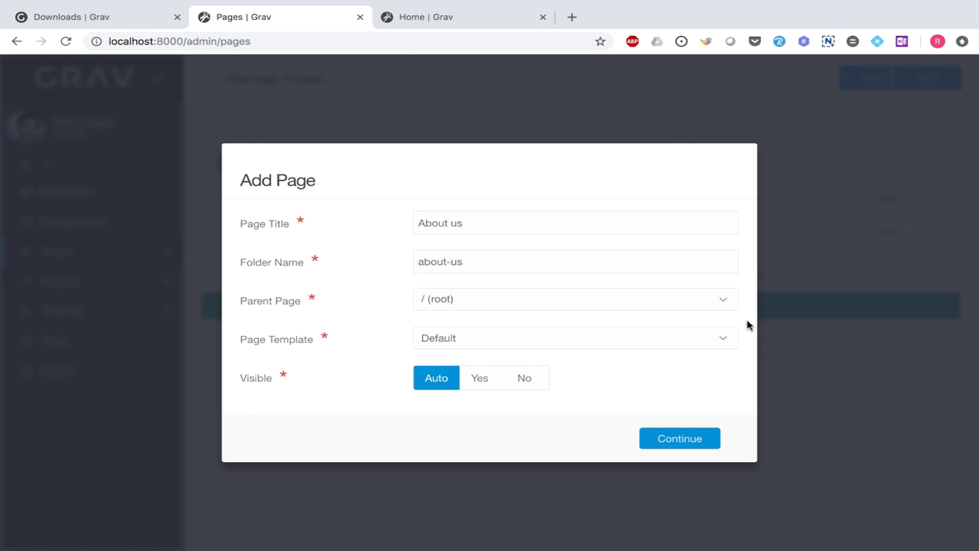
{"action": "left_click", "coordinate": [488, 382]}
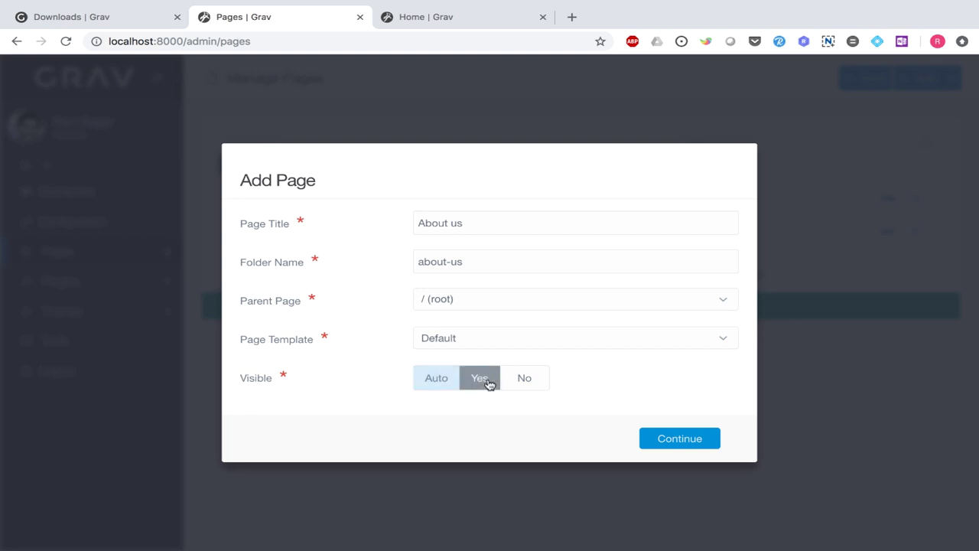
{"action": "left_click", "coordinate": [692, 445]}
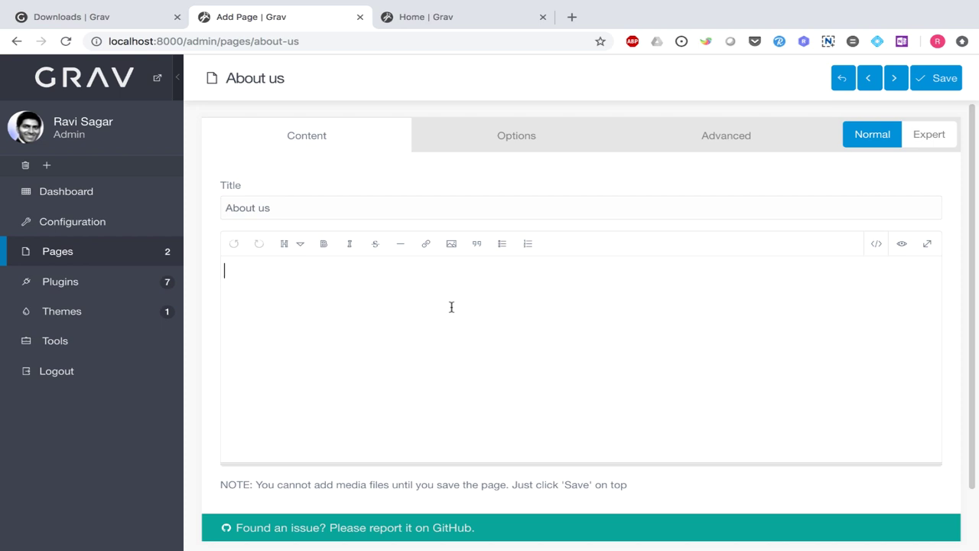
- Add 'Welcome to my site' as an H1 heading
{"action": "type", "text": "Welcome to my site"}
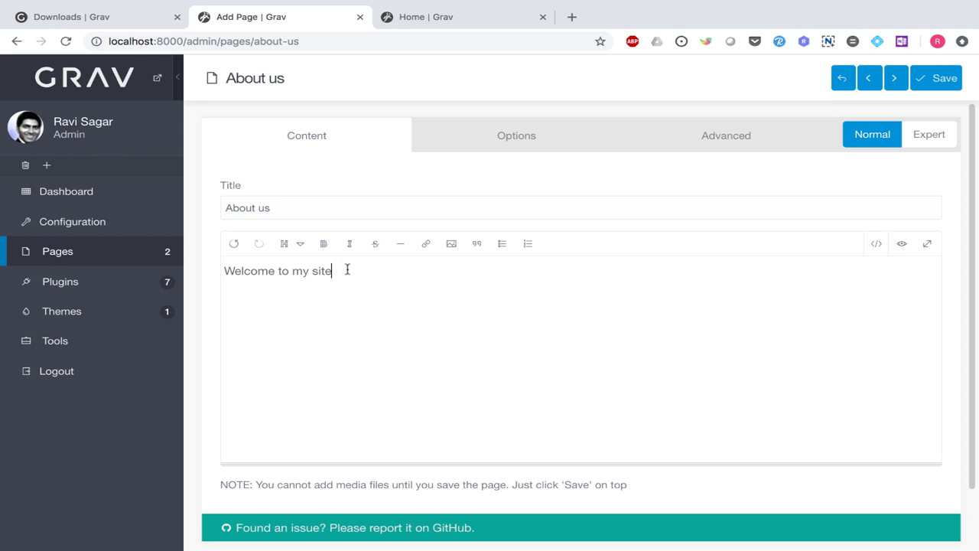
{"action": "left_click_drag", "start_coordinate": [347, 269], "coordinate": [221, 271]}
{"action": "left_click", "coordinate": [299, 248]}
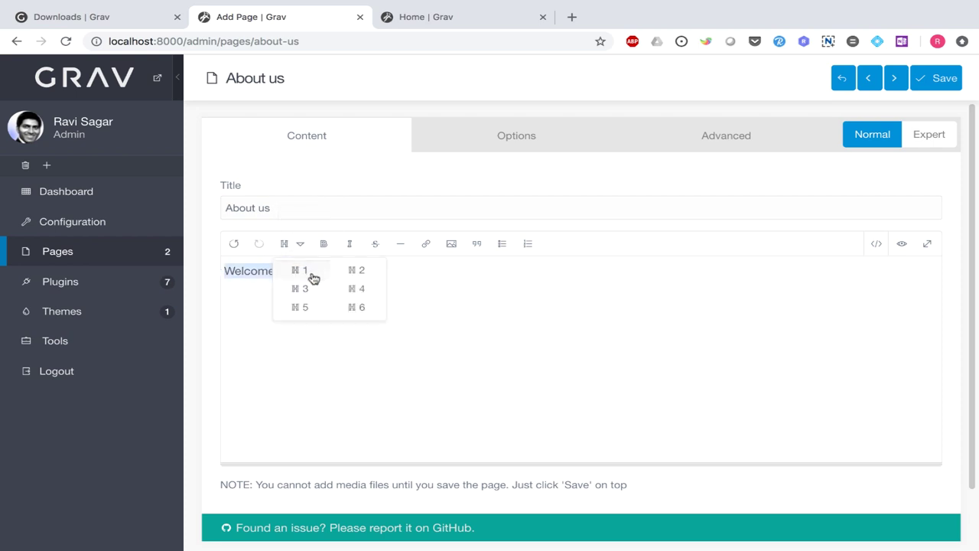
{"action": "left_click", "coordinate": [310, 271]}
{"action": "key", "text": "Return"}
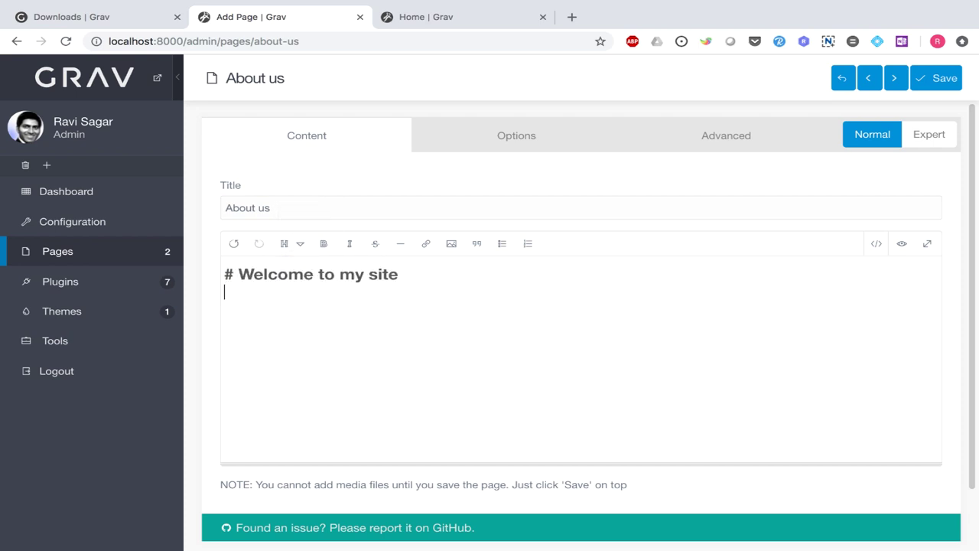
- Add 'This is a demo Grav site' below it as an H2 heading
{"action": "type", "text": "This is a demo gr"}
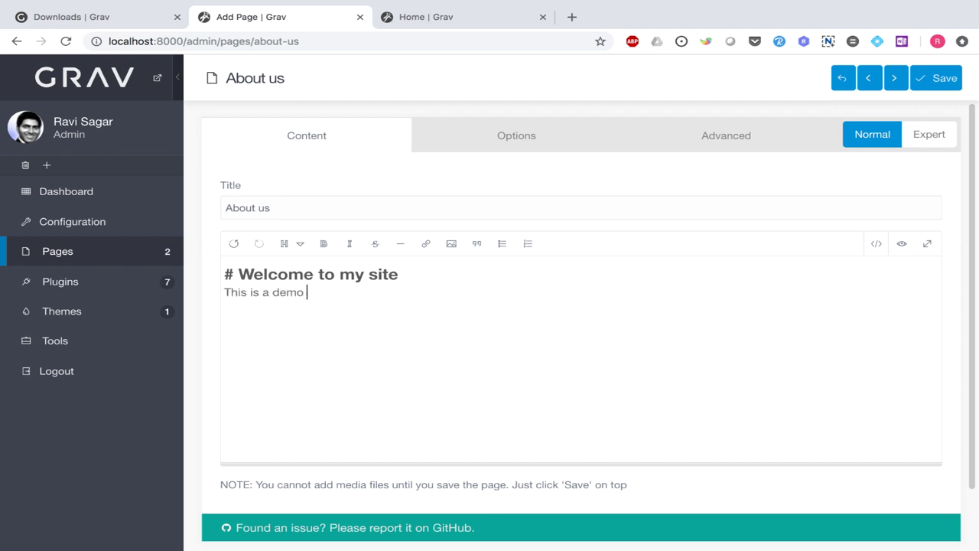
{"action": "key", "text": "BackSpace"}
{"action": "key", "text": "BackSpace"}
{"action": "type", "text": "Grav site"}
{"action": "left_click_drag", "start_coordinate": [370, 290], "coordinate": [226, 292]}
{"action": "left_click", "coordinate": [297, 246]}
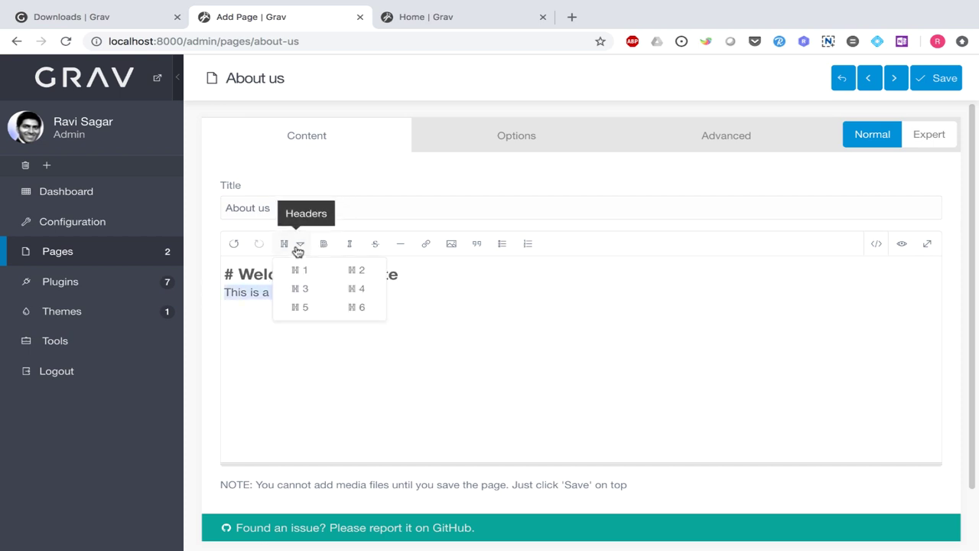
{"action": "left_click", "coordinate": [356, 271]}
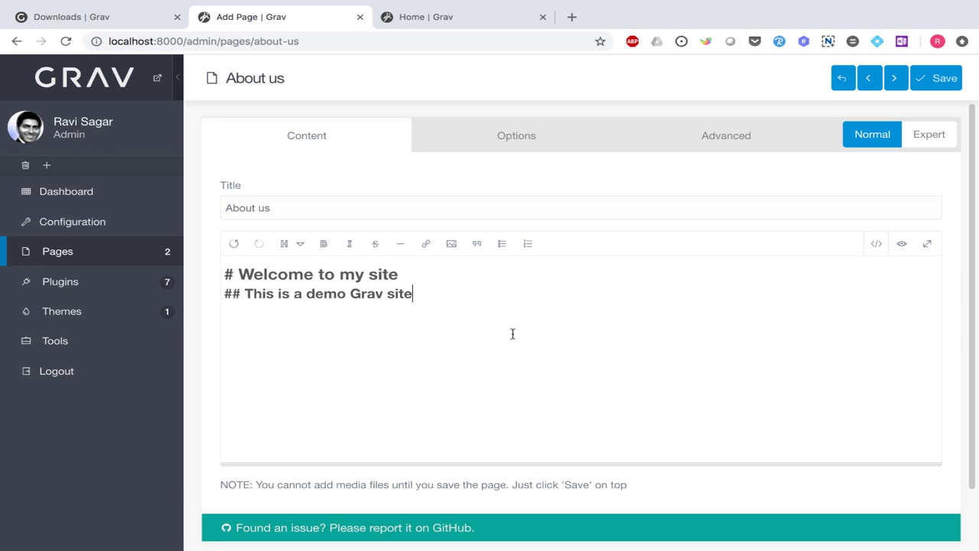
{"action": "key", "text": "Return"}
{"action": "key", "text": "Return"}
- Add the paragraph 'This is my website where I am trying to show how Grav works.' and save
{"action": "type", "text": "This is my website where I am "}
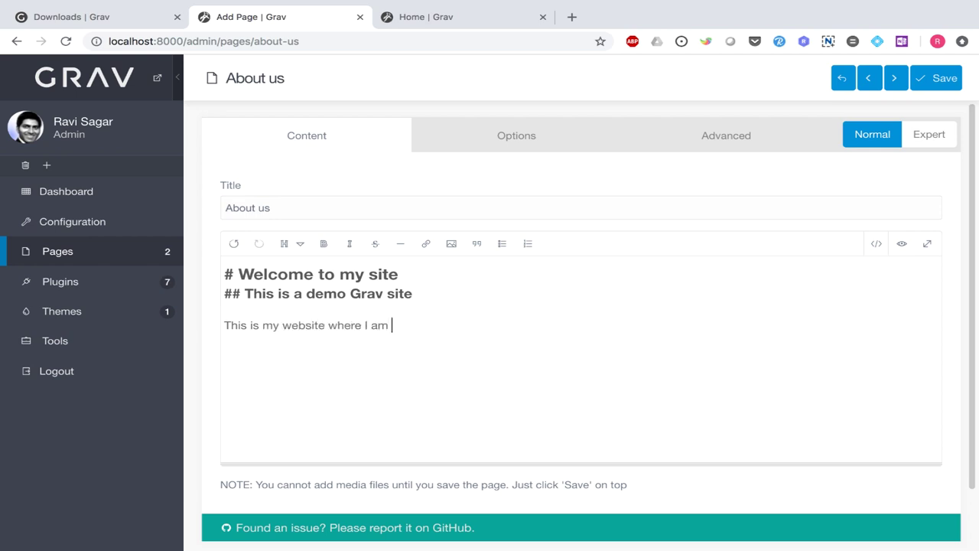
{"action": "type", "text": "trying to show how Grav works."}
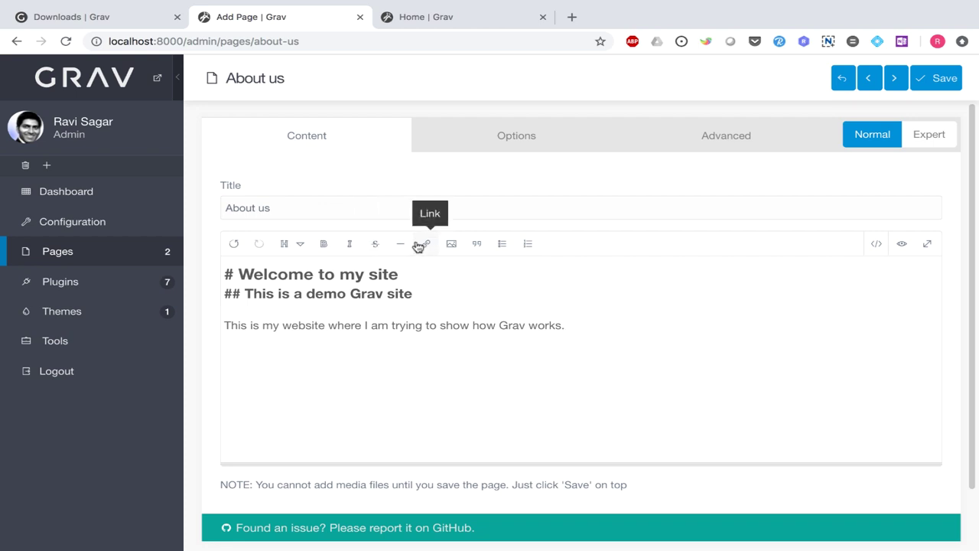
{"action": "scroll", "coordinate": [590, 304], "scroll_direction": "down", "scroll_amount": 1}
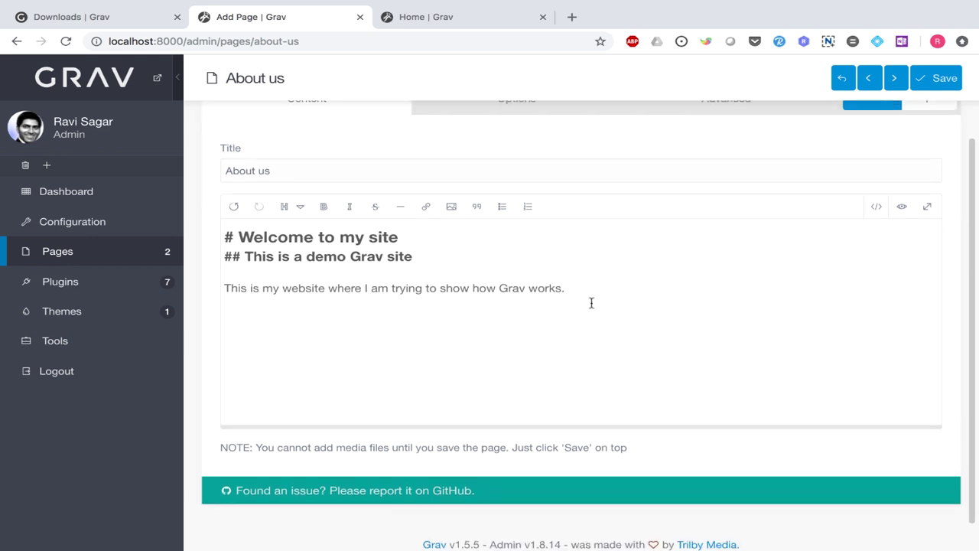
{"action": "scroll", "coordinate": [590, 304], "scroll_direction": "up", "scroll_amount": 1}
{"action": "left_click", "coordinate": [932, 85]}
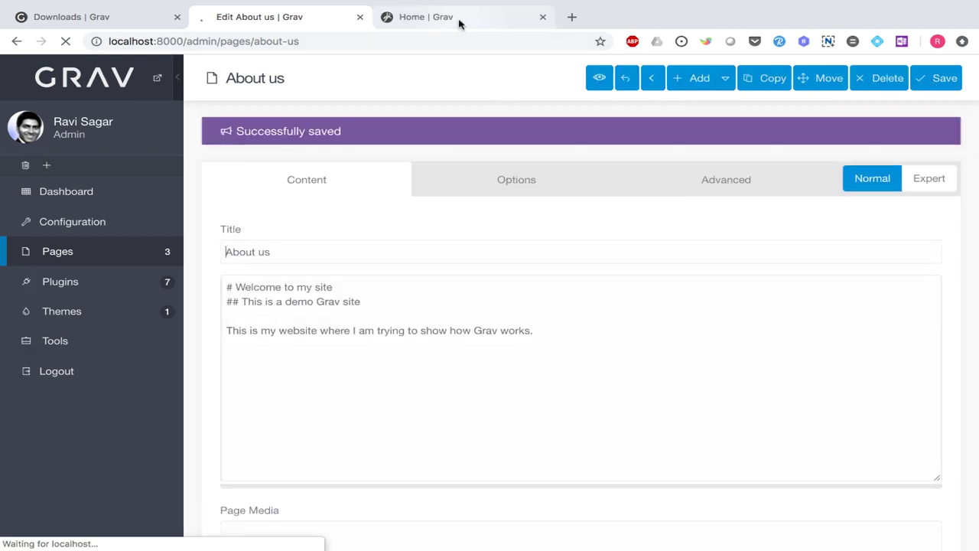
- Reload the front end and open About us from the menu to see 'Welcome to my site'
{"action": "left_click", "coordinate": [459, 21]}
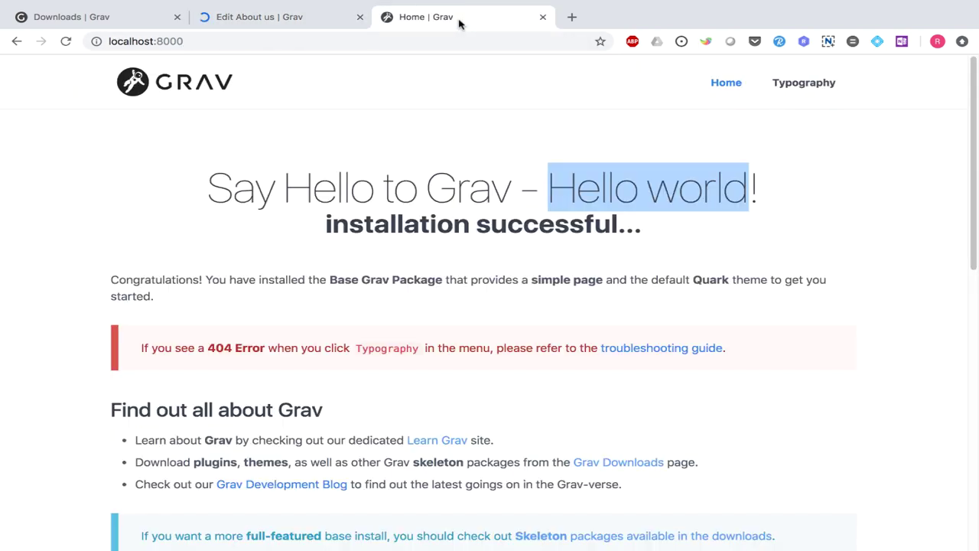
{"action": "left_click", "coordinate": [66, 41]}
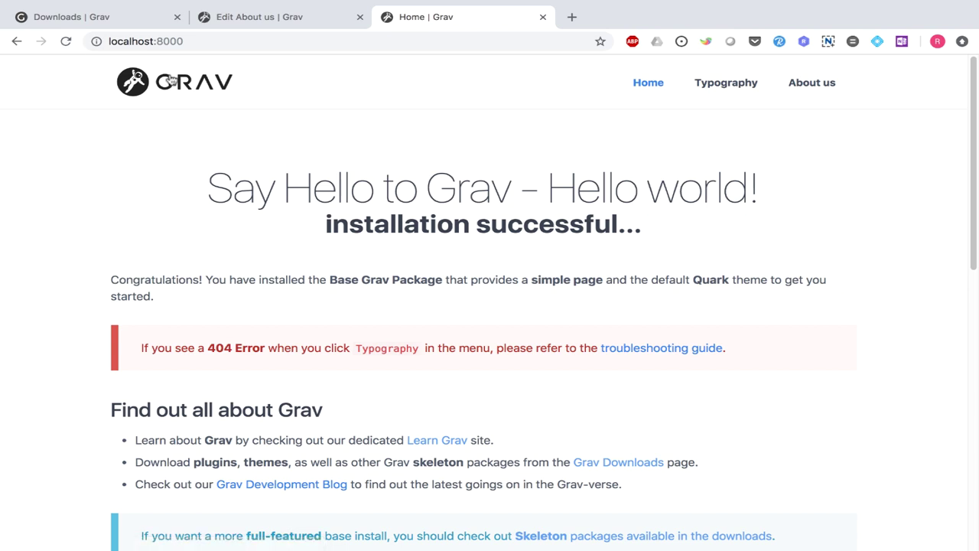
{"action": "left_click", "coordinate": [811, 85]}
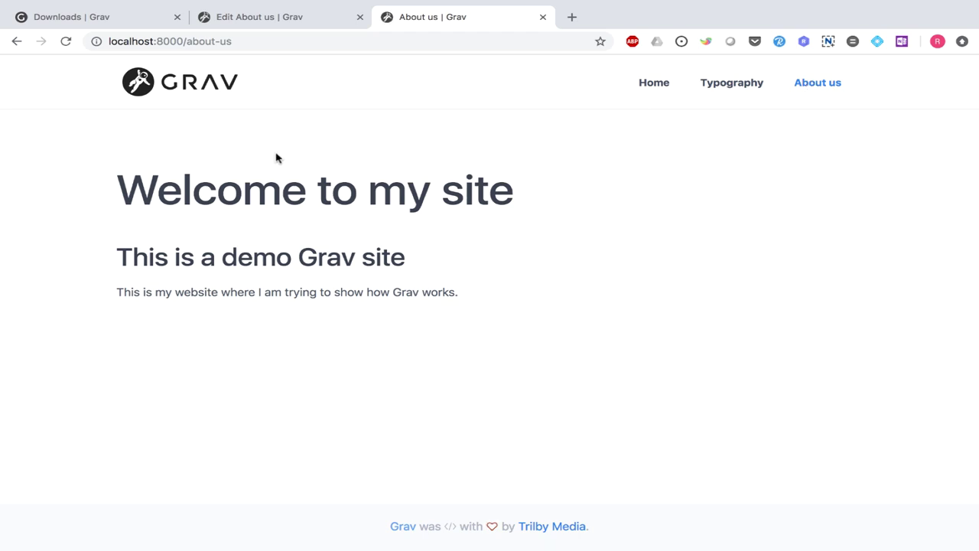
{"action": "left_click_drag", "start_coordinate": [114, 190], "coordinate": [542, 196]}
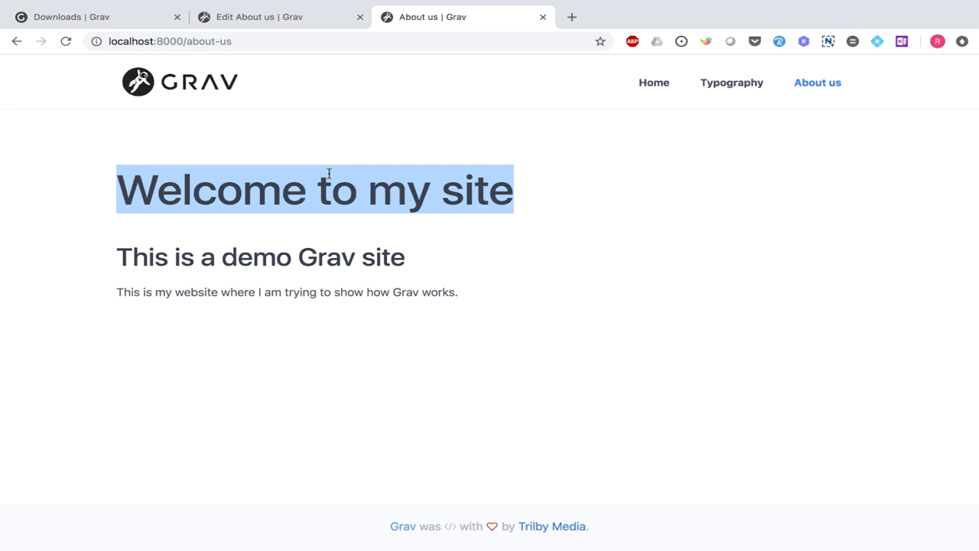
{"action": "key", "text": "super+Tab"}
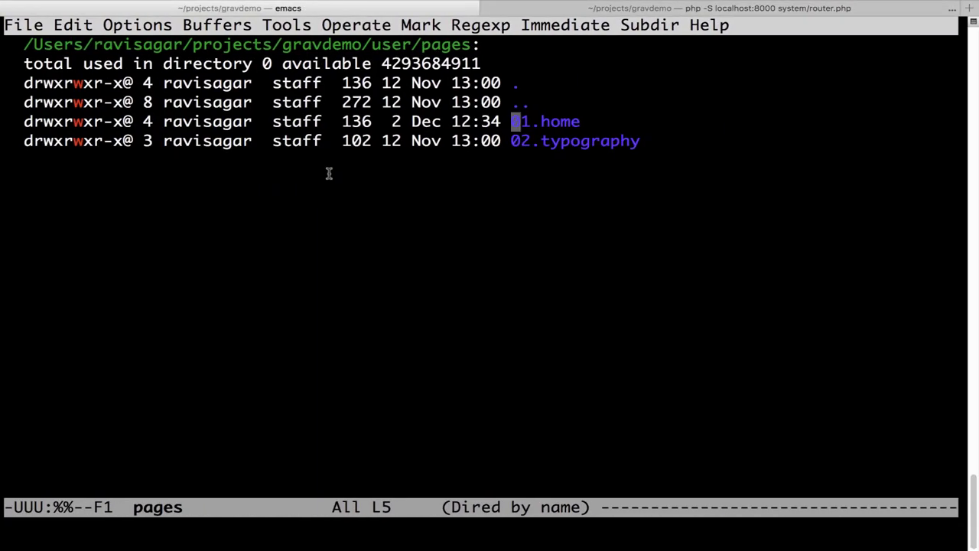
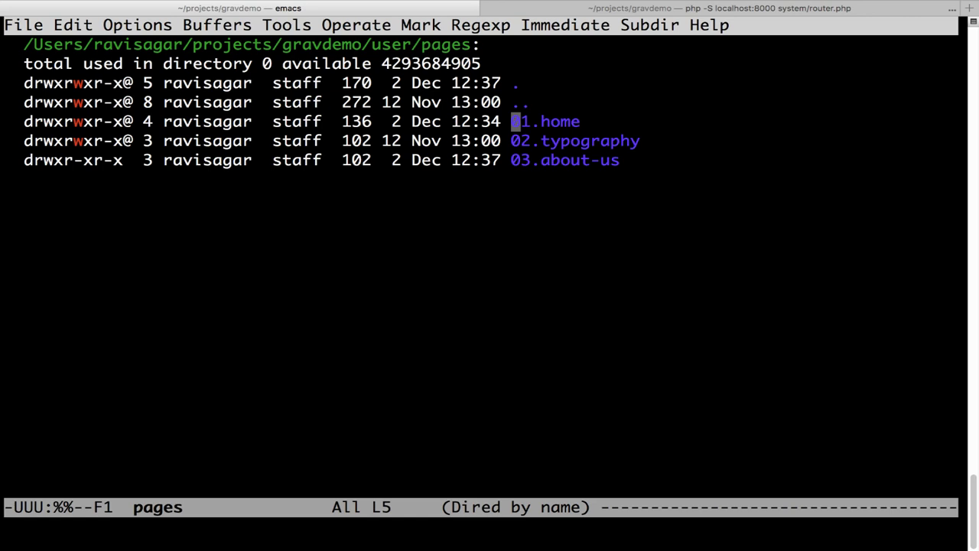
- In the Emacs Dired listing of user/pages, move down to the next page folder
{"action": "key", "text": "n"}
{"action": "key", "text": "n"}
- From Dired, open 03.about-us/default.md for editing
{"action": "key", "text": "ctrl+f"}
{"action": "key", "text": "Return"}
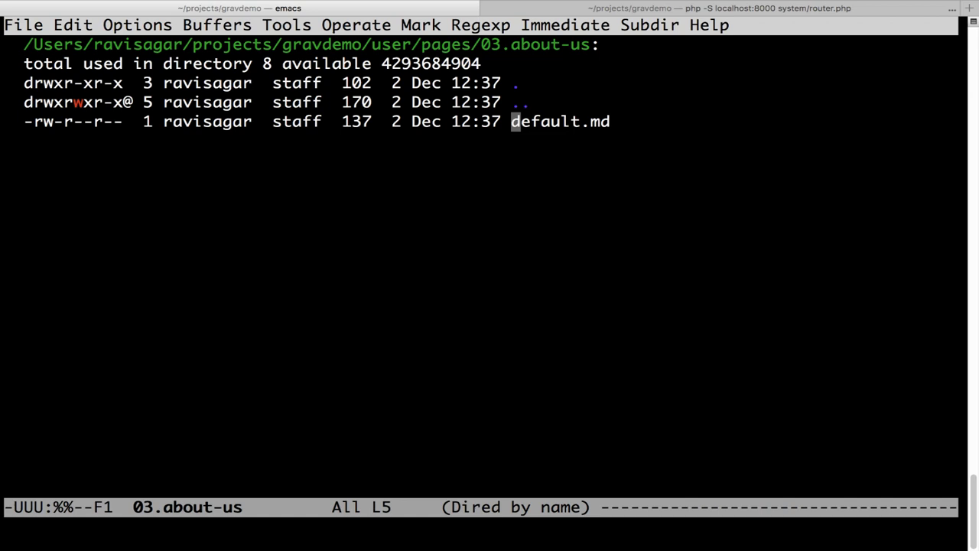
{"action": "key", "text": "Return"}
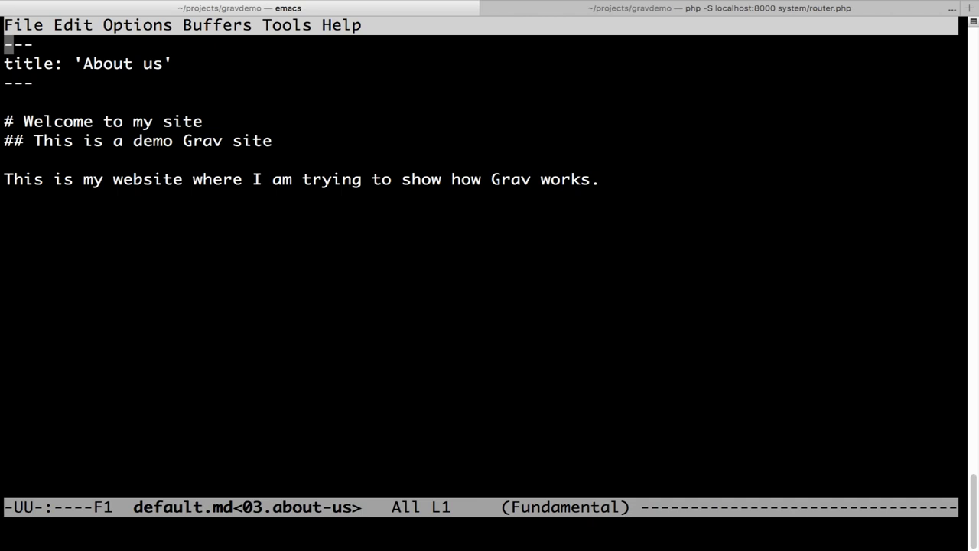
- Append 'this is great way to add content' to the '# Welcome to my site' heading
{"action": "left_click", "coordinate": [8, 83]}
{"action": "left_click", "coordinate": [8, 63]}
{"action": "left_click", "coordinate": [8, 45]}
{"action": "left_click", "coordinate": [8, 82]}
{"action": "left_click", "coordinate": [9, 102]}
{"action": "left_click", "coordinate": [8, 120]}
{"action": "left_click", "coordinate": [9, 140]}
{"action": "left_click", "coordinate": [9, 121]}
{"action": "left_click", "coordinate": [207, 121]}
{"action": "type", "text": "this is great way "}
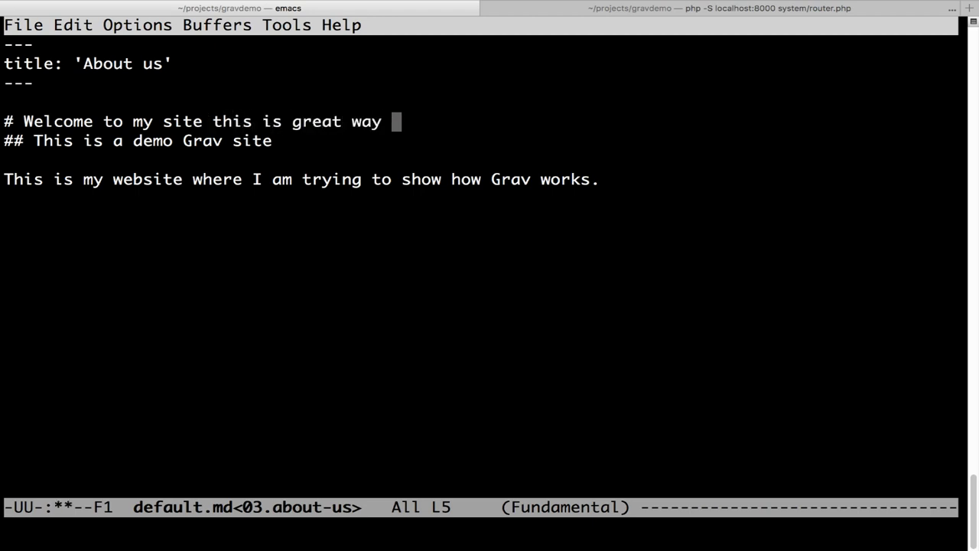
{"action": "type", "text": "to add content"}
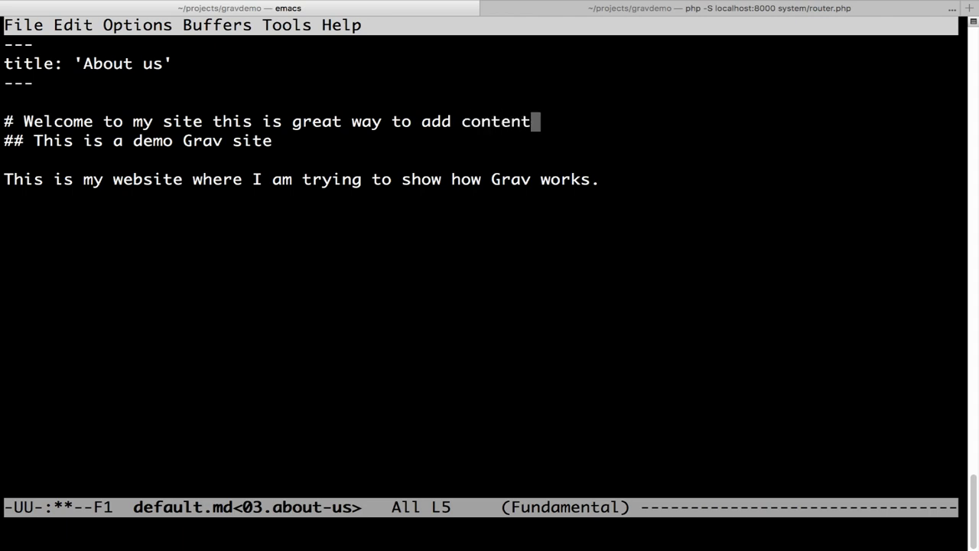
- Save default.md with C-x C-s and return to the browser
{"action": "key", "text": "ctrl+x"}
{"action": "key", "text": "ctrl+s"}
{"action": "key", "text": "super+Tab"}
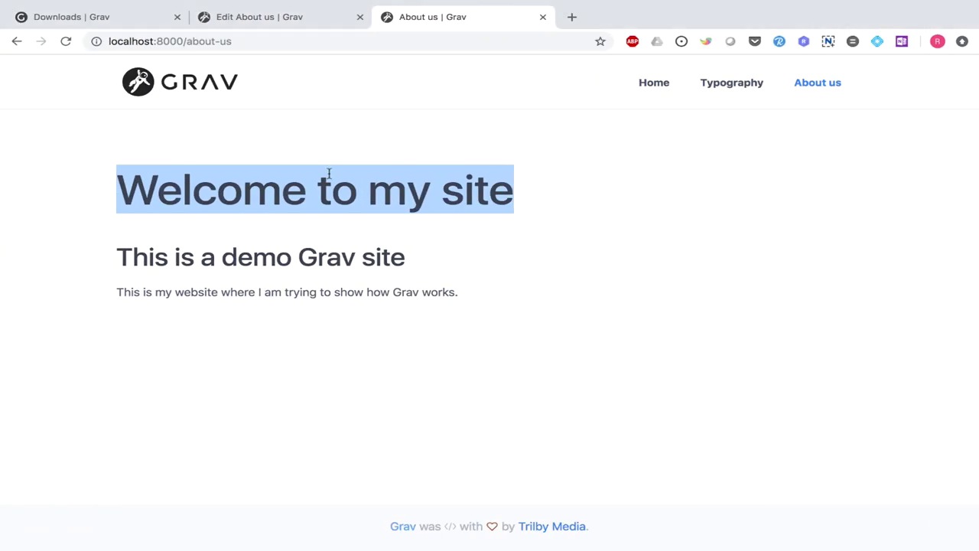
- Reload the About us page to see the longer heading, then open the admin Pages list
{"action": "left_click", "coordinate": [64, 42]}
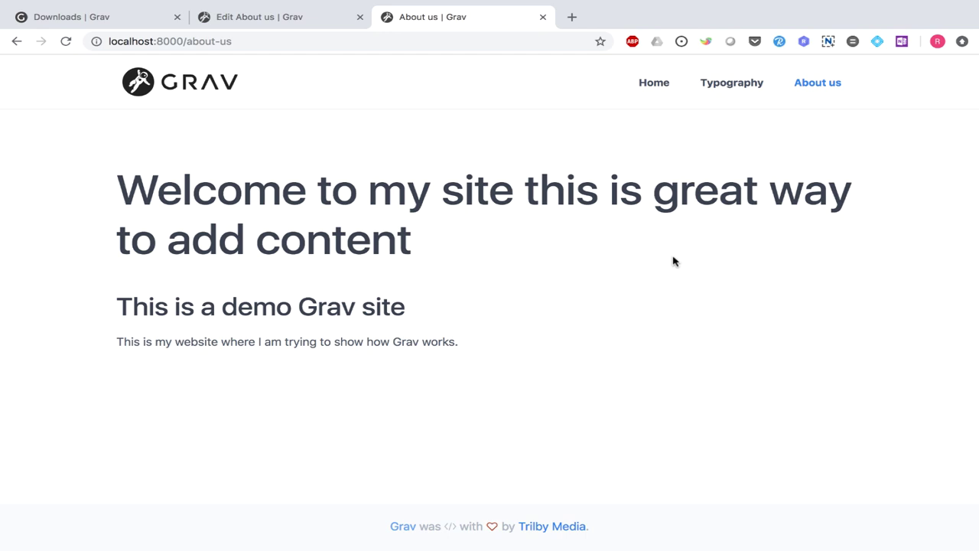
{"action": "left_click", "coordinate": [286, 23]}
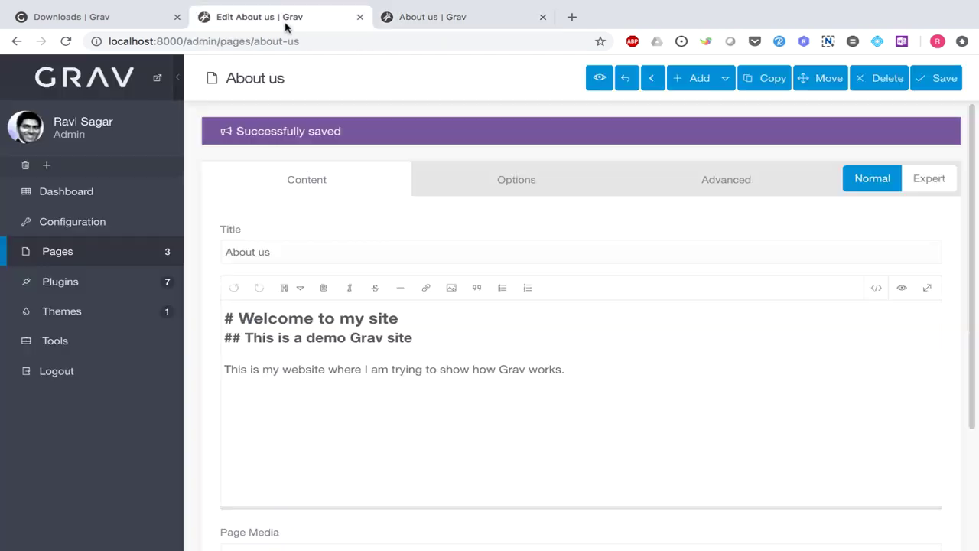
{"action": "left_click", "coordinate": [75, 256]}
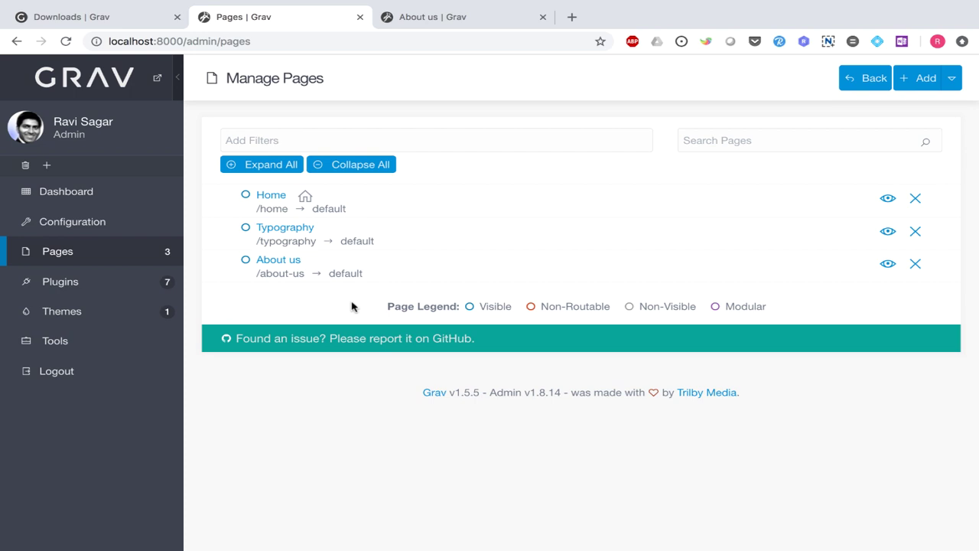
- Add a page titled 'Welcome to Grav' with the Modular template and Visible set to Yes
{"action": "left_click", "coordinate": [952, 80]}
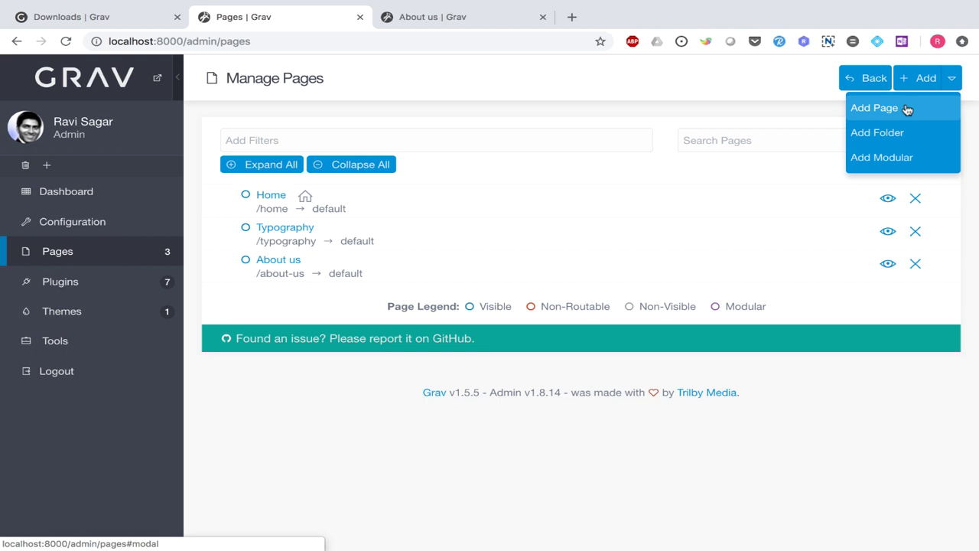
{"action": "left_click", "coordinate": [874, 108]}
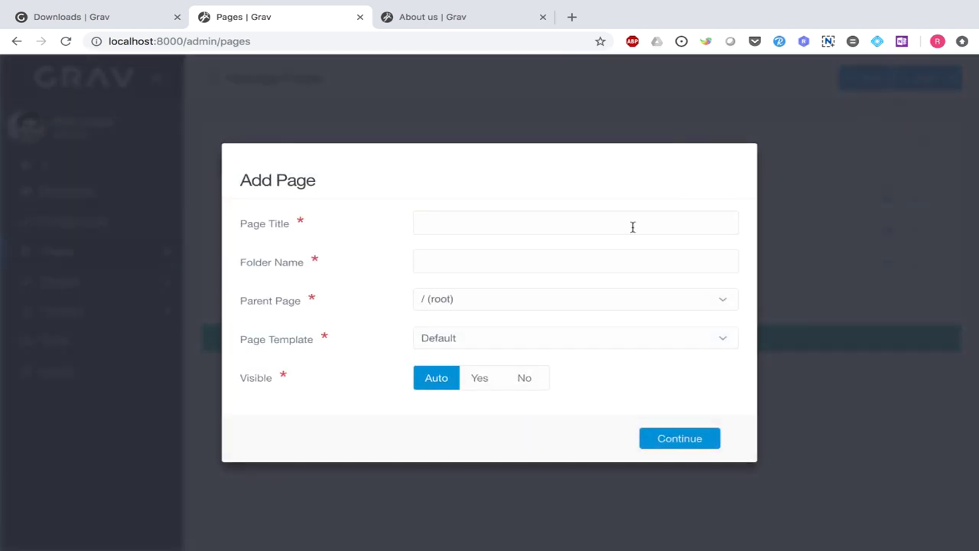
{"action": "left_click", "coordinate": [632, 227]}
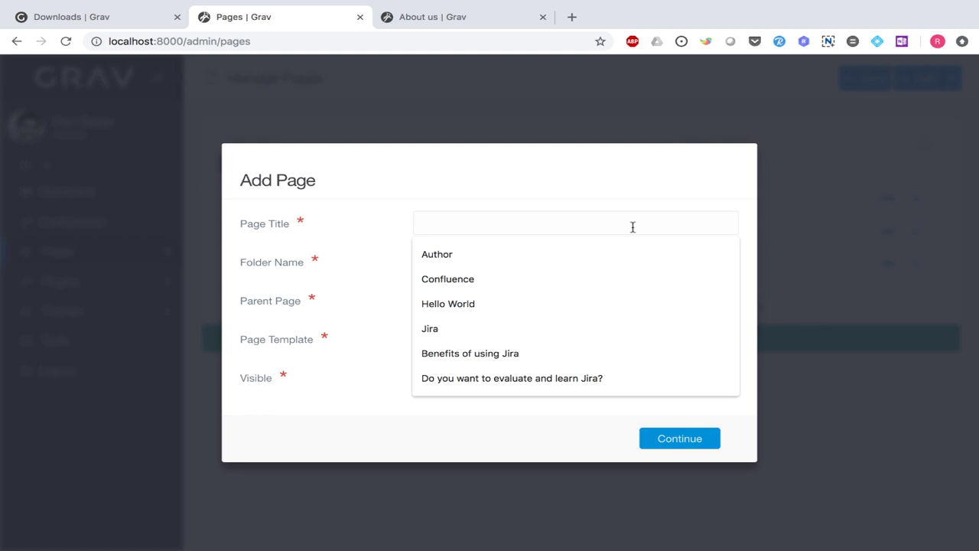
{"action": "type", "text": "Welcome"}
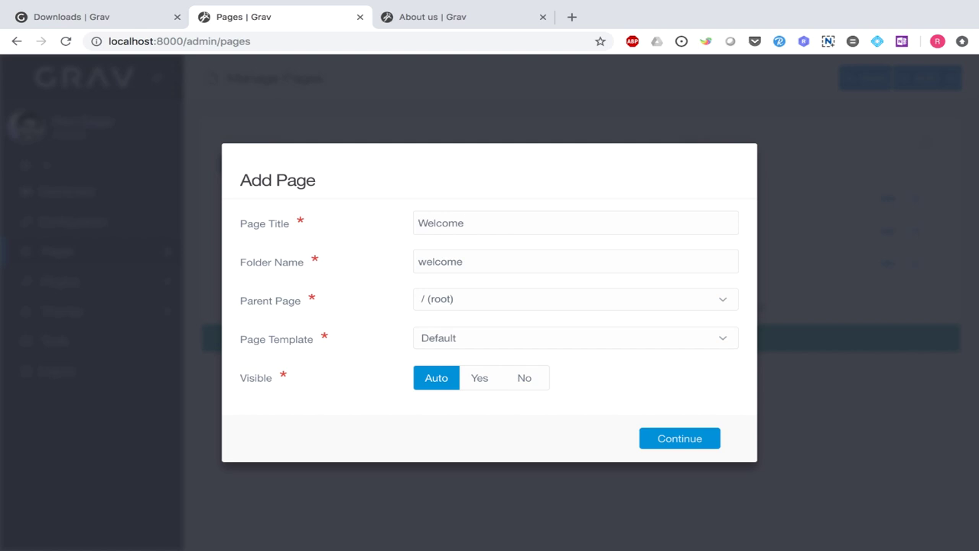
{"action": "type", "text": " to Grav"}
{"action": "left_click", "coordinate": [717, 339]}
{"action": "left_click", "coordinate": [472, 474]}
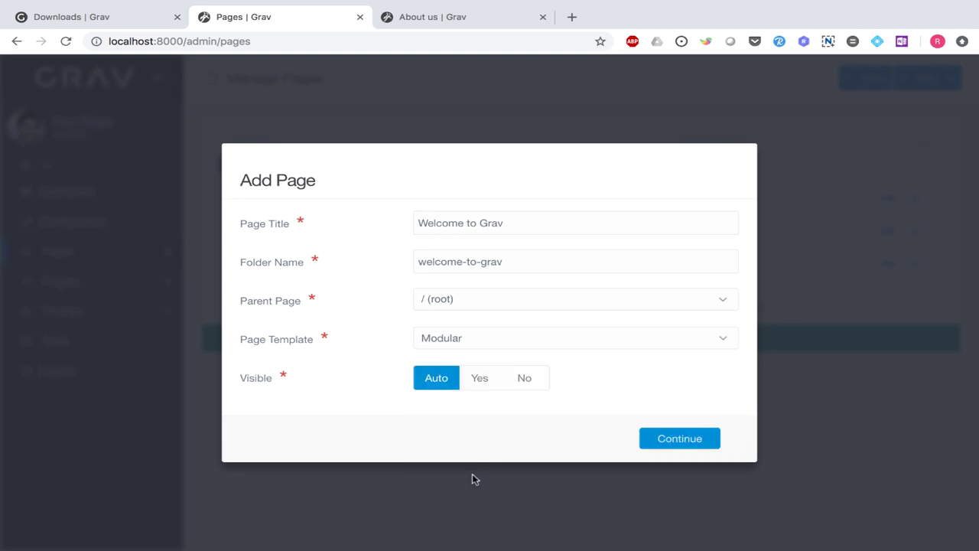
{"action": "left_click", "coordinate": [486, 388]}
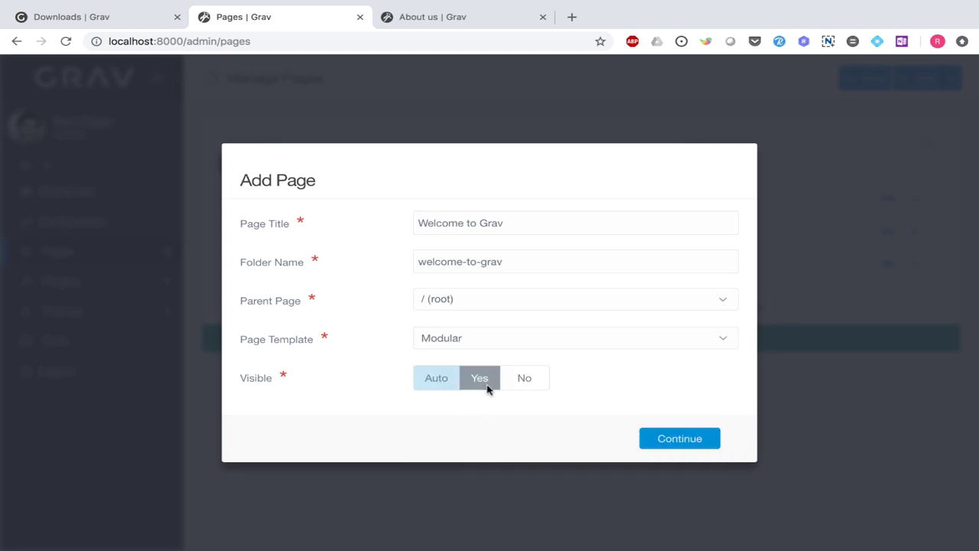
{"action": "left_click", "coordinate": [677, 441]}
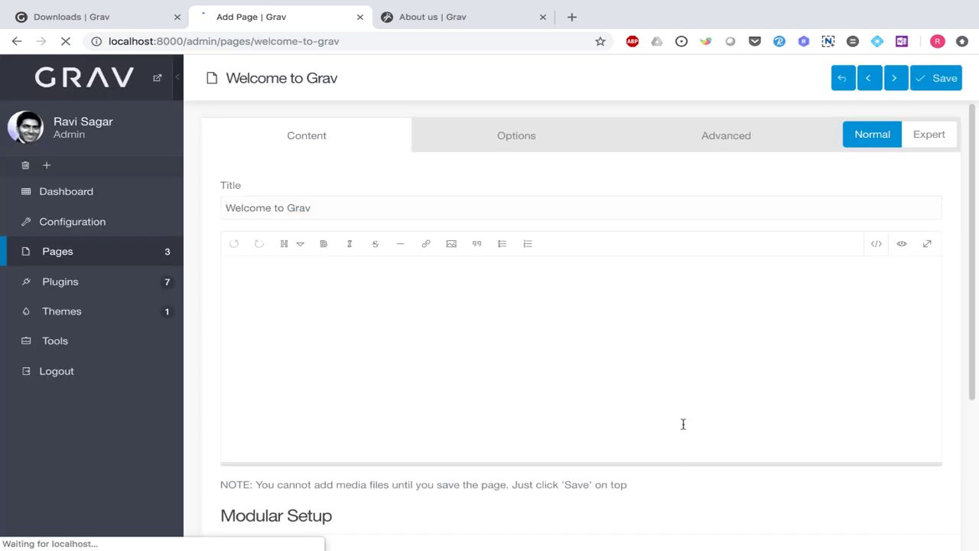
- Save Welcome to Grav and set it as Home page in Configuration > System
{"action": "left_click", "coordinate": [941, 84]}
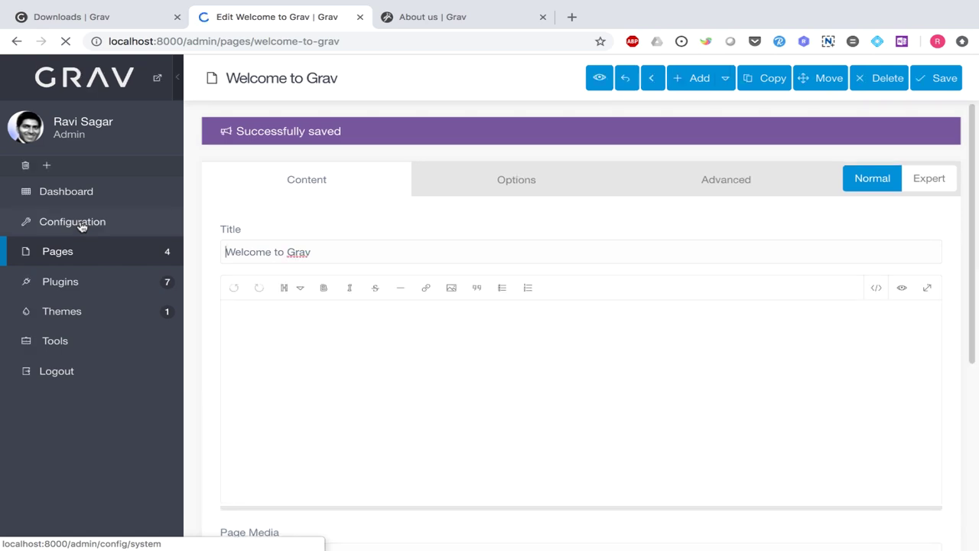
{"action": "left_click", "coordinate": [80, 226]}
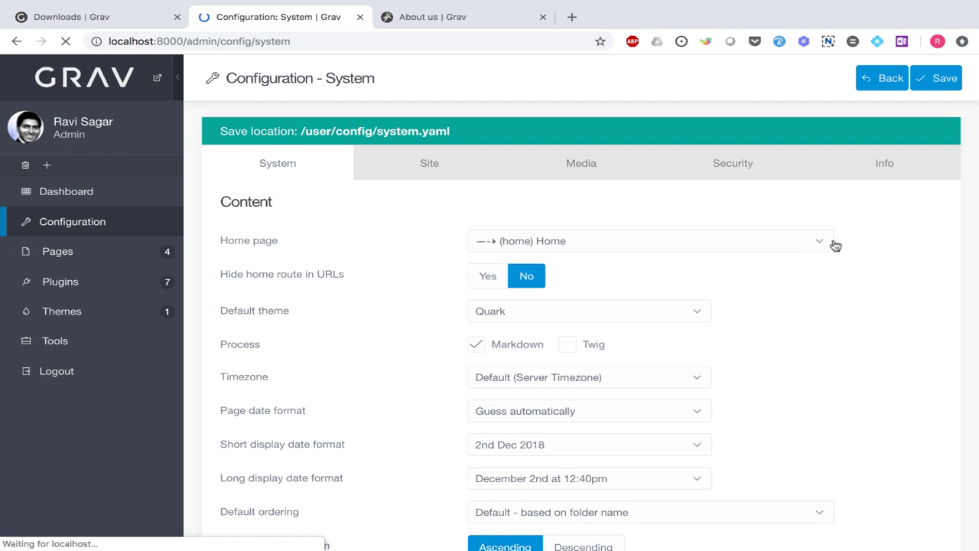
{"action": "left_click", "coordinate": [821, 245]}
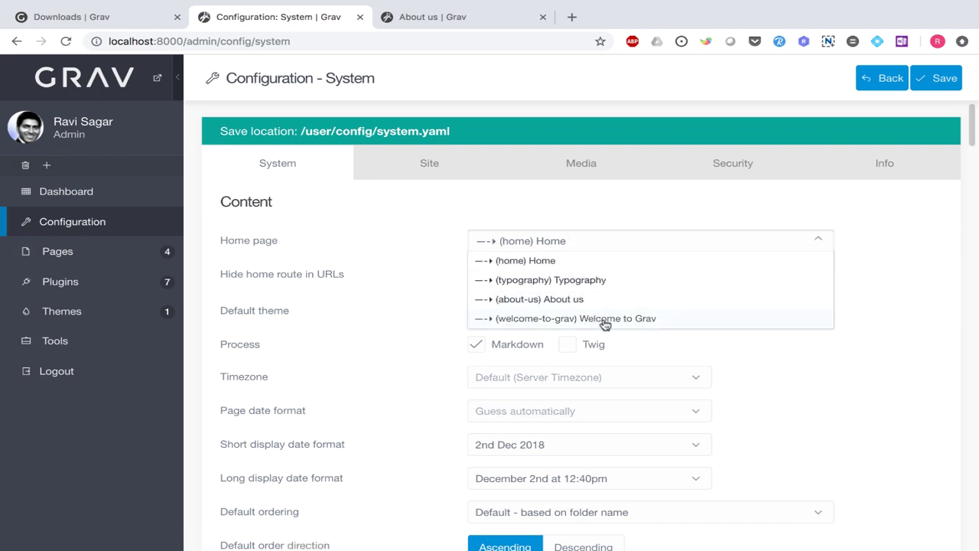
{"action": "left_click", "coordinate": [605, 319]}
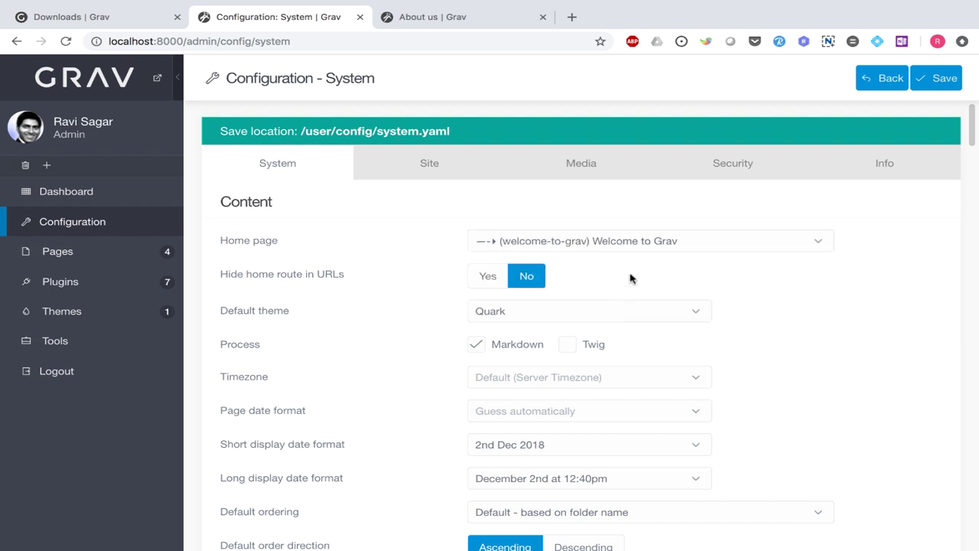
{"action": "left_click", "coordinate": [944, 79]}
- Load localhost:8000 by removing 'about-us' from the URL, then return to the Configuration tab
{"action": "left_click", "coordinate": [465, 21]}
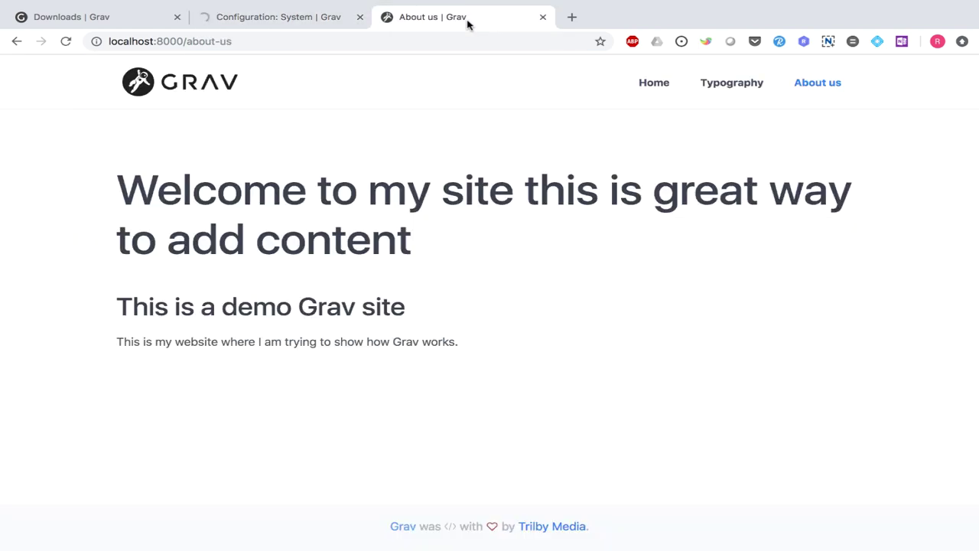
{"action": "left_click_drag", "start_coordinate": [188, 41], "coordinate": [280, 39]}
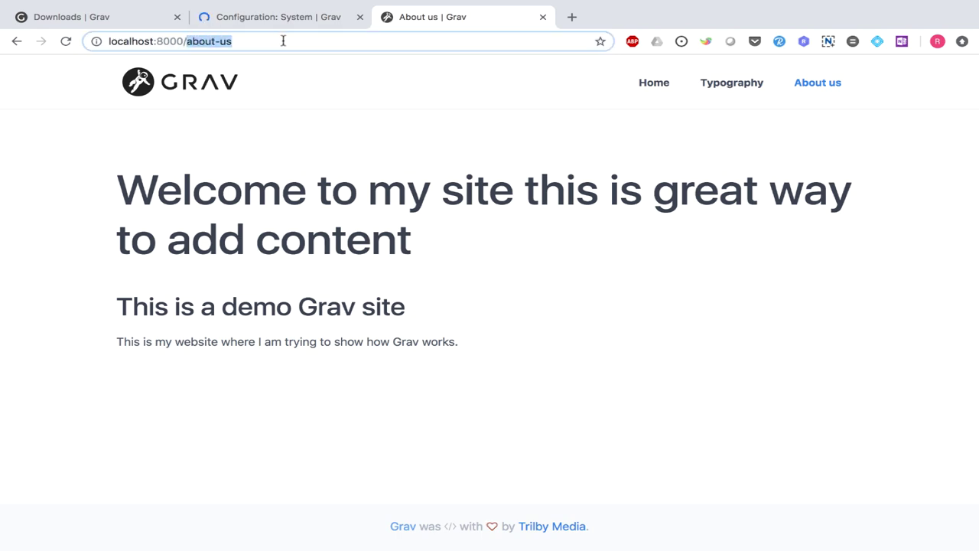
{"action": "key", "text": "BackSpace"}
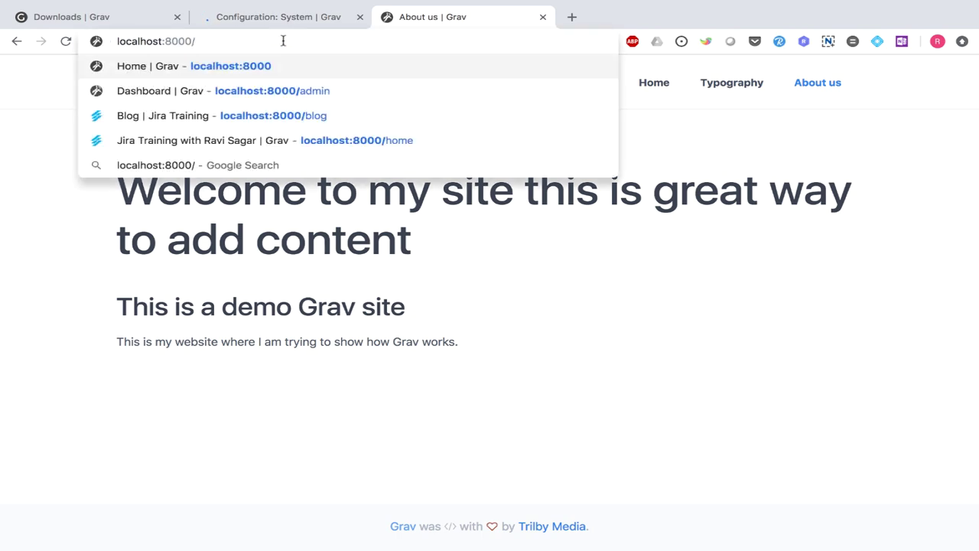
{"action": "key", "text": "Return"}
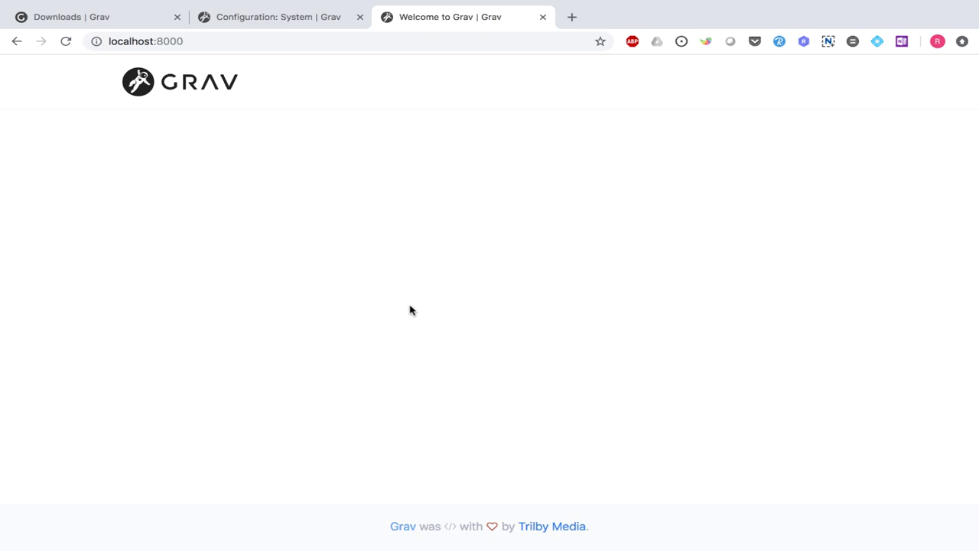
{"action": "key", "text": "ctrl+shift+Tab"}
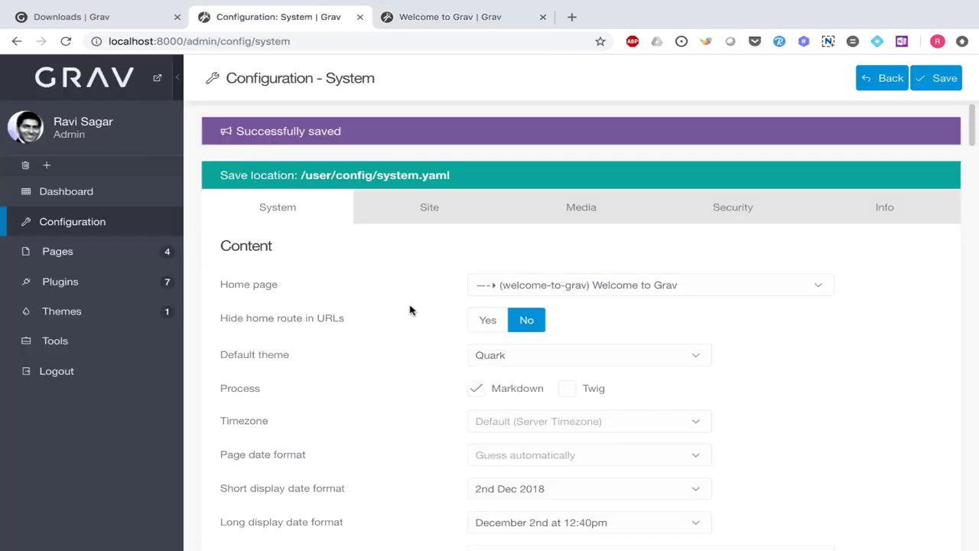
- Give Welcome to Grav the body 'This is my home page for Grav using Module page template.' and save
{"action": "left_click", "coordinate": [60, 257]}
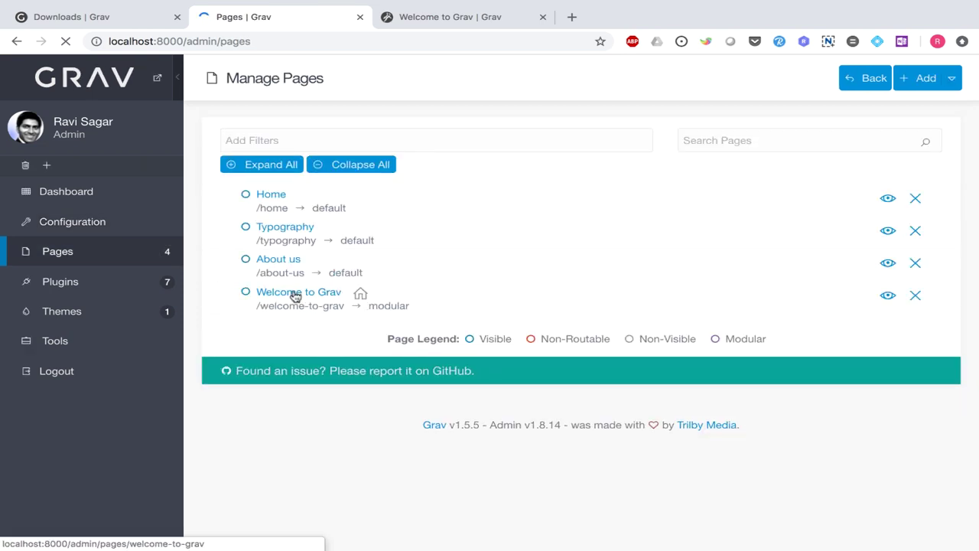
{"action": "left_click", "coordinate": [292, 296]}
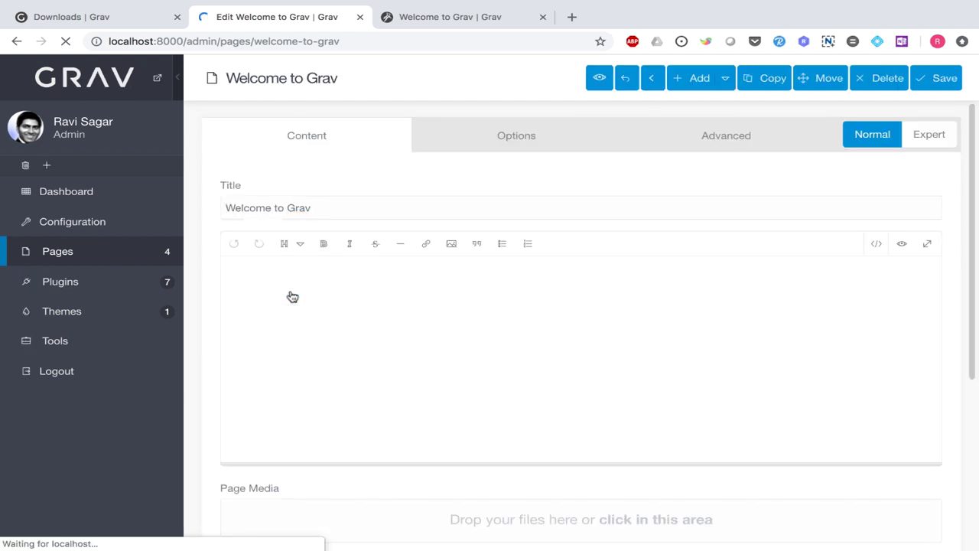
{"action": "left_click", "coordinate": [359, 288]}
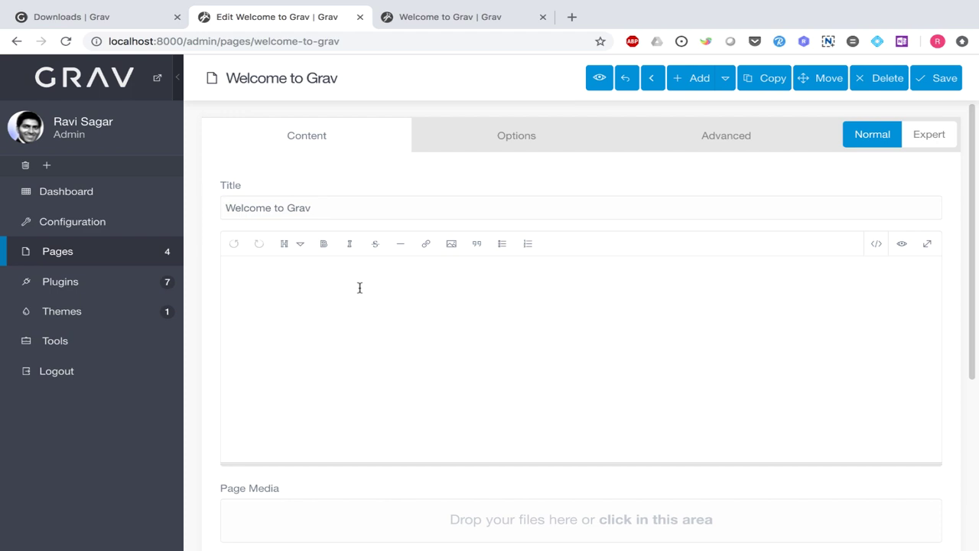
{"action": "type", "text": "This is my home page for"}
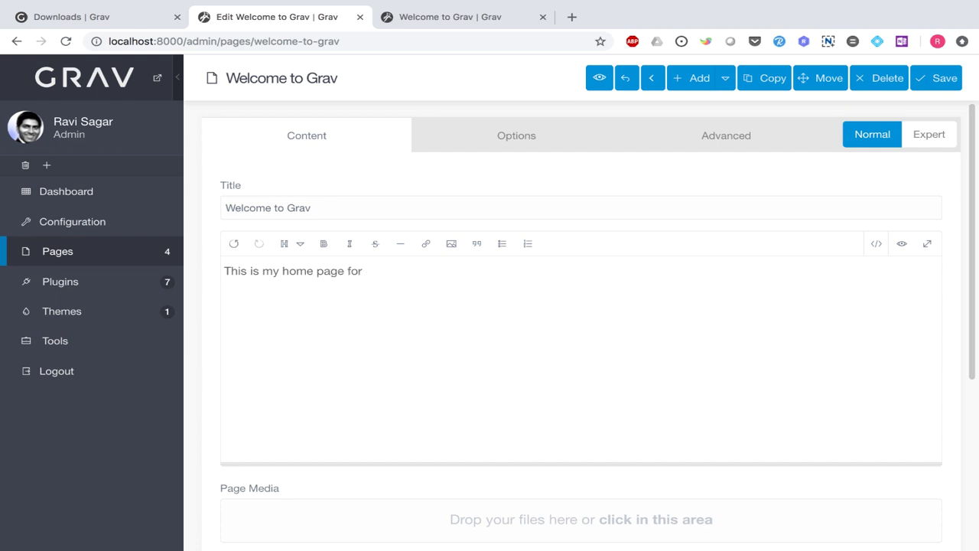
{"action": "type", "text": " Grav using Modu"}
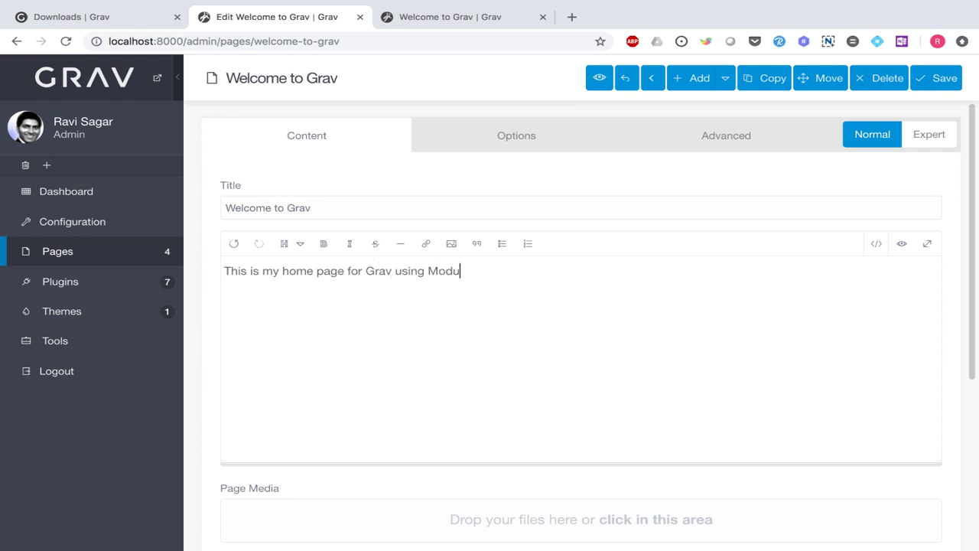
{"action": "type", "text": "le page tempalte"}
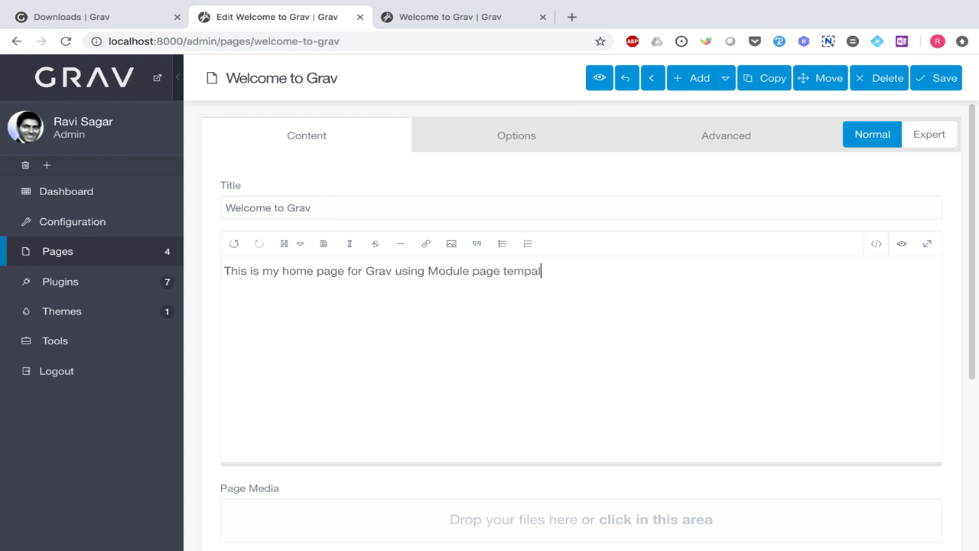
{"action": "key", "text": "BackSpace"}
{"action": "key", "text": "BackSpace"}
{"action": "key", "text": "BackSpace"}
{"action": "key", "text": "BackSpace"}
{"action": "type", "text": "laye"}
{"action": "key", "text": "BackSpace"}
{"action": "key", "text": "BackSpace"}
{"action": "type", "text": "te."}
{"action": "left_click", "coordinate": [932, 84]}
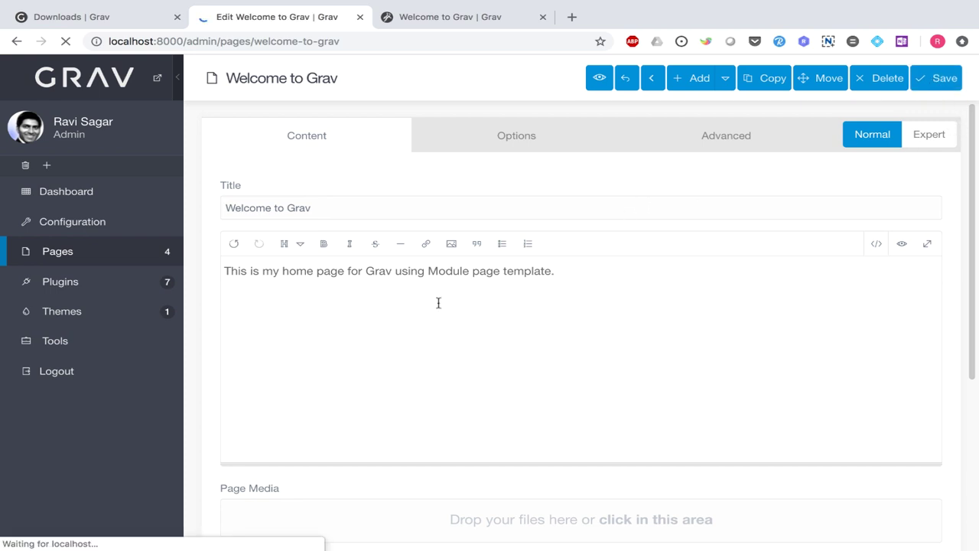
{"action": "key", "text": "ctrl+Tab"}
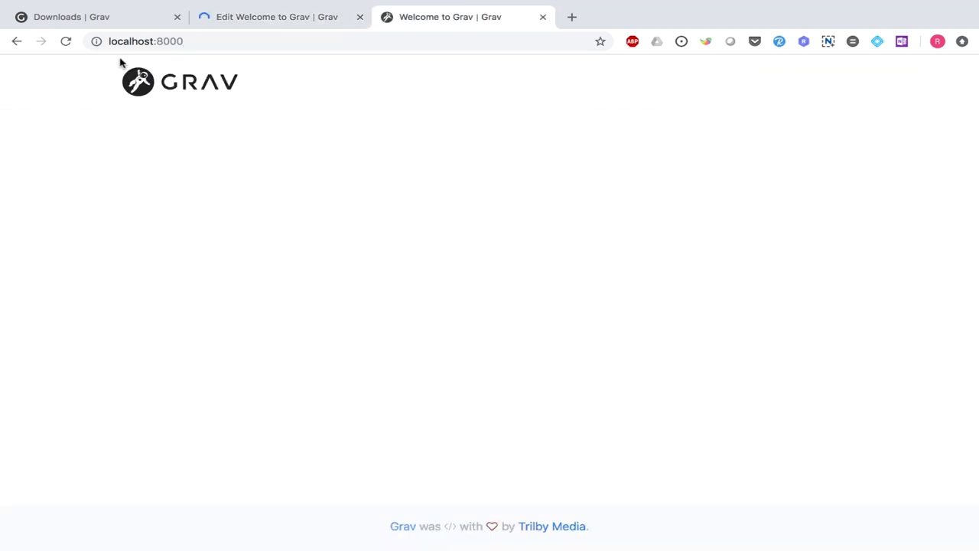
- Reload the live site, then return to the Edit Welcome to Grav tab
{"action": "left_click", "coordinate": [66, 42]}
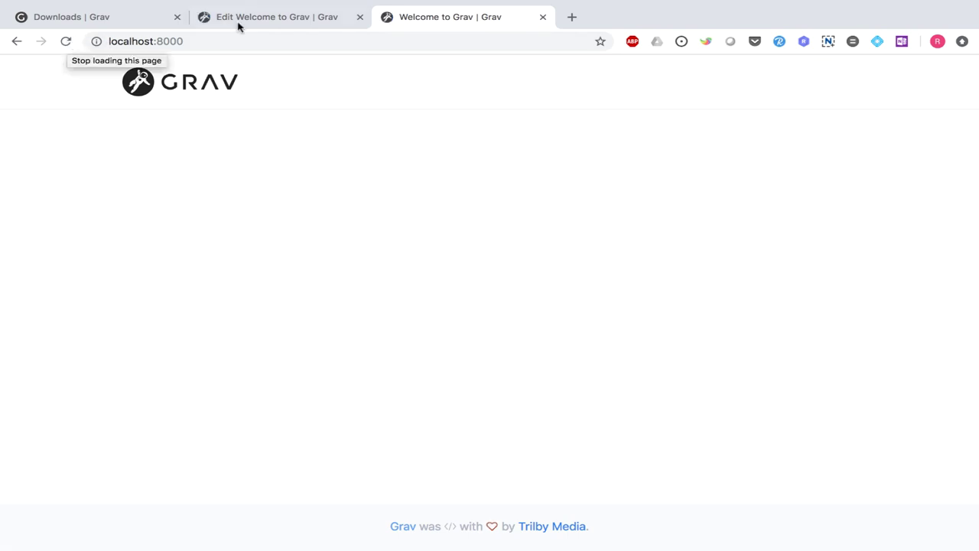
{"action": "left_click", "coordinate": [279, 20]}
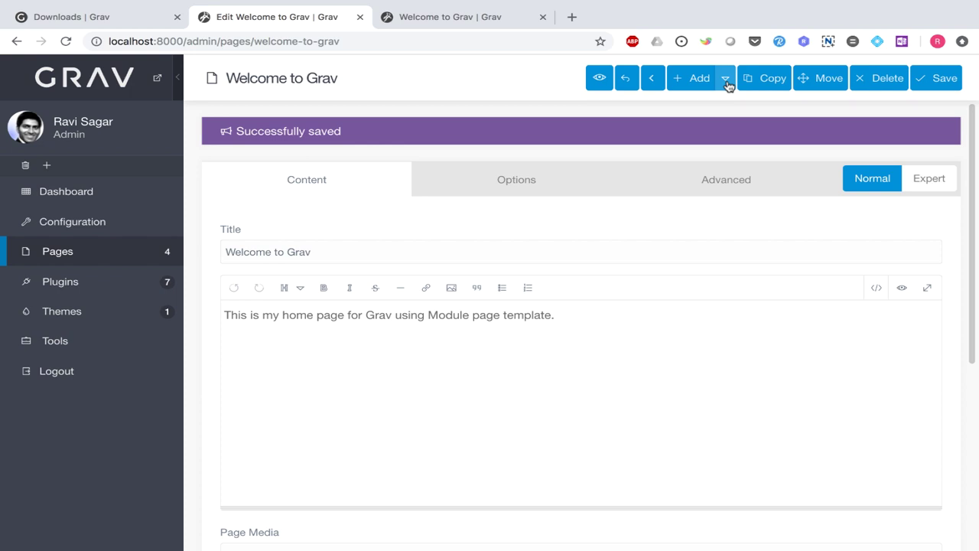
- Add a modular 'Feature' section with the Features template under (welcome-to-grav) Welcome to Grav
{"action": "left_click", "coordinate": [727, 80]}
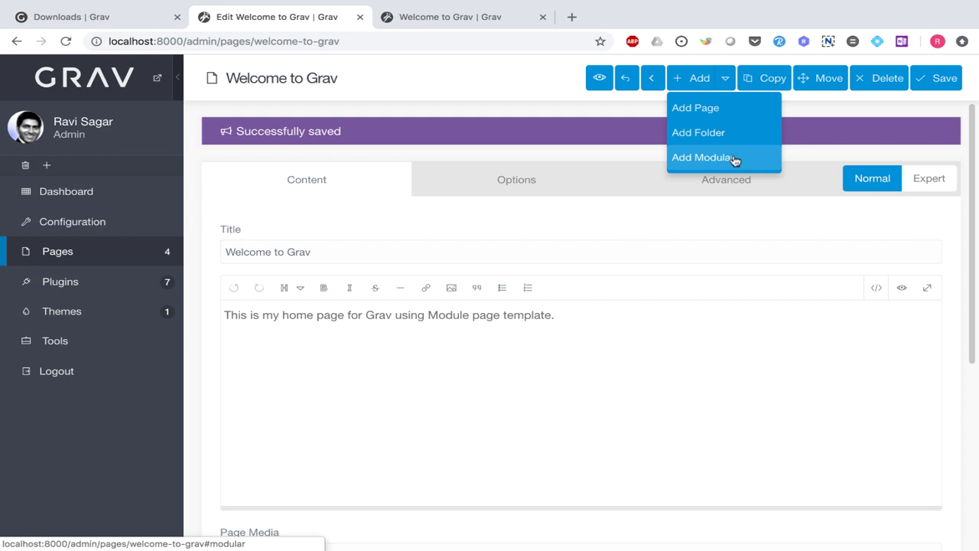
{"action": "left_click", "coordinate": [734, 160]}
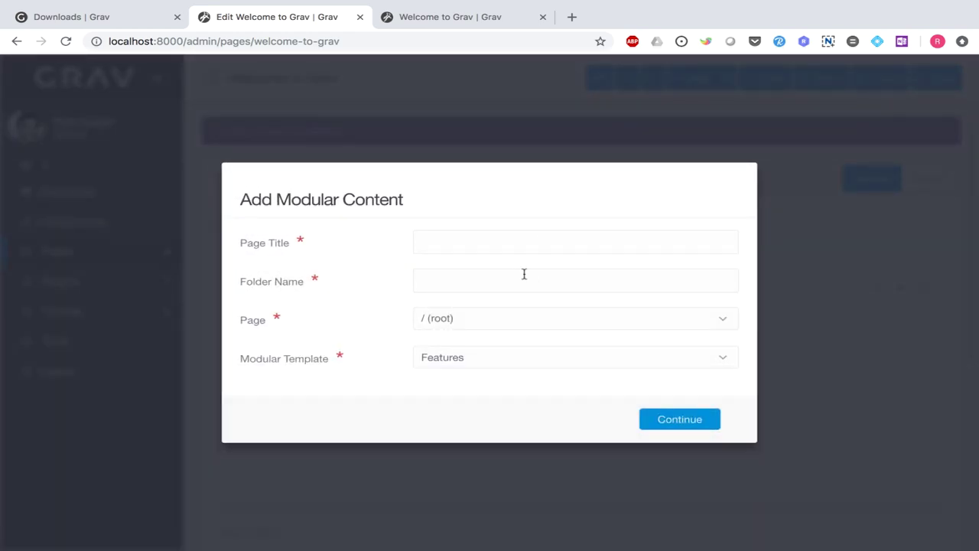
{"action": "left_click", "coordinate": [709, 354]}
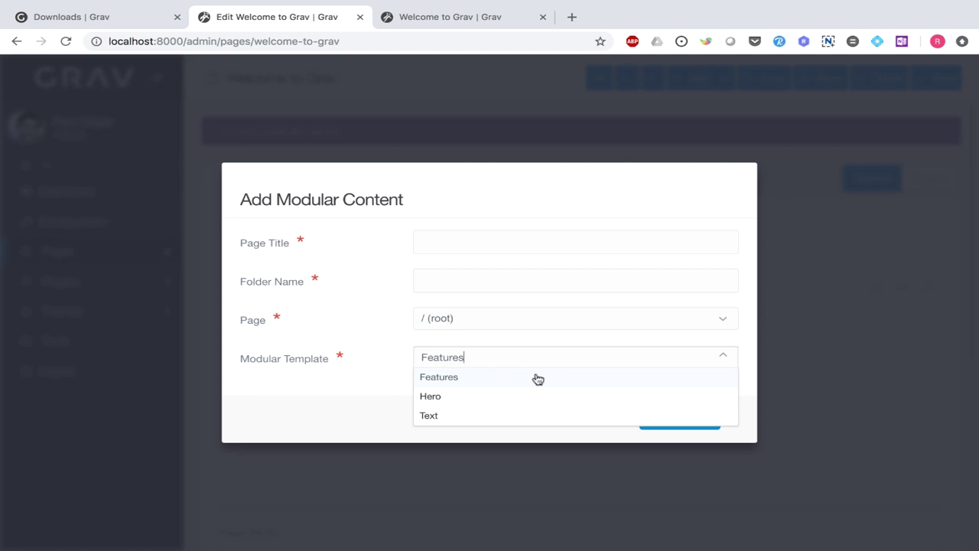
{"action": "left_click", "coordinate": [496, 385]}
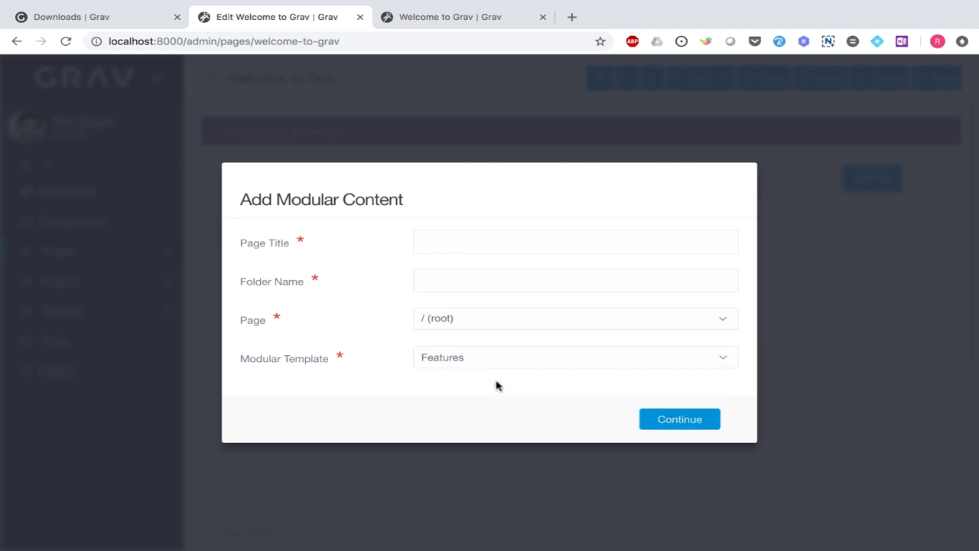
{"action": "left_click", "coordinate": [475, 236]}
{"action": "type", "text": "Feature"}
{"action": "left_click_drag", "start_coordinate": [474, 242], "coordinate": [420, 238]}
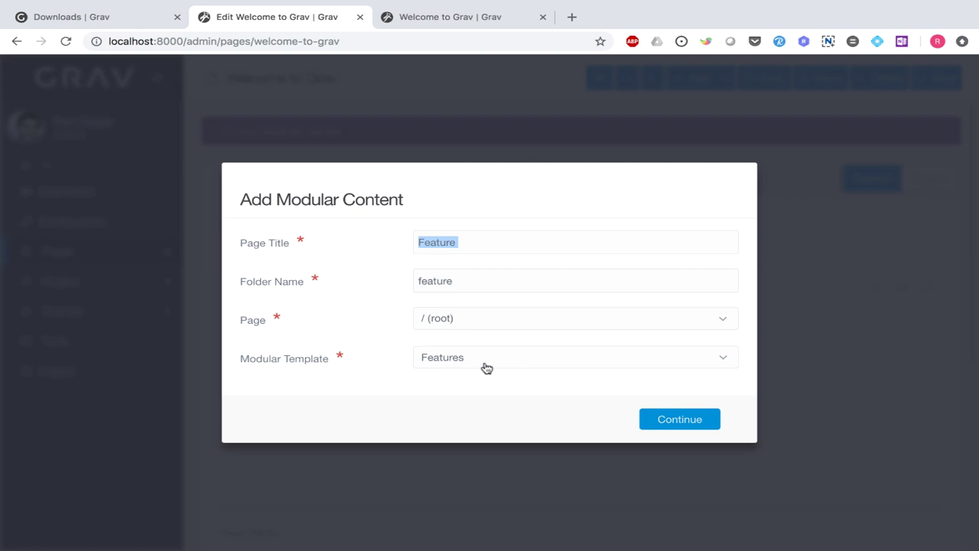
{"action": "left_click", "coordinate": [719, 318]}
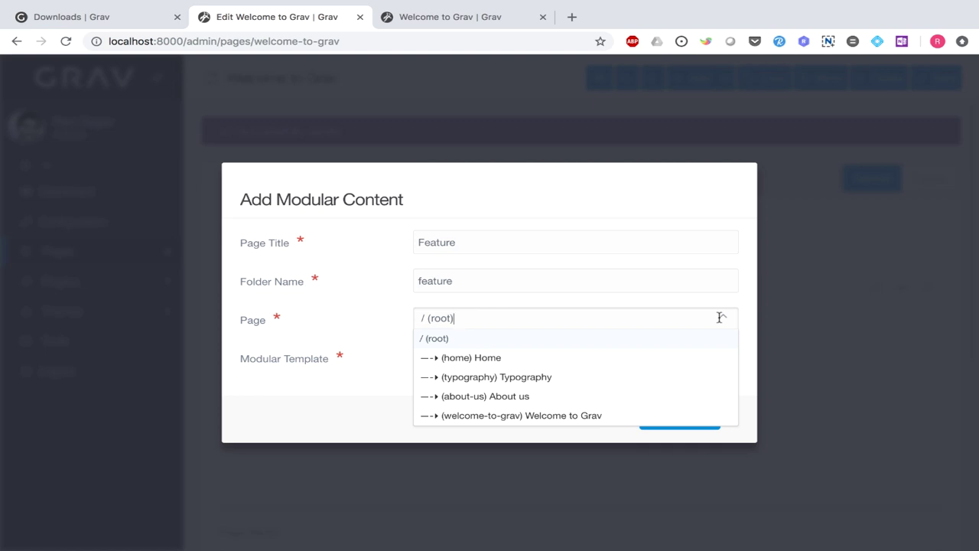
{"action": "left_click", "coordinate": [564, 416]}
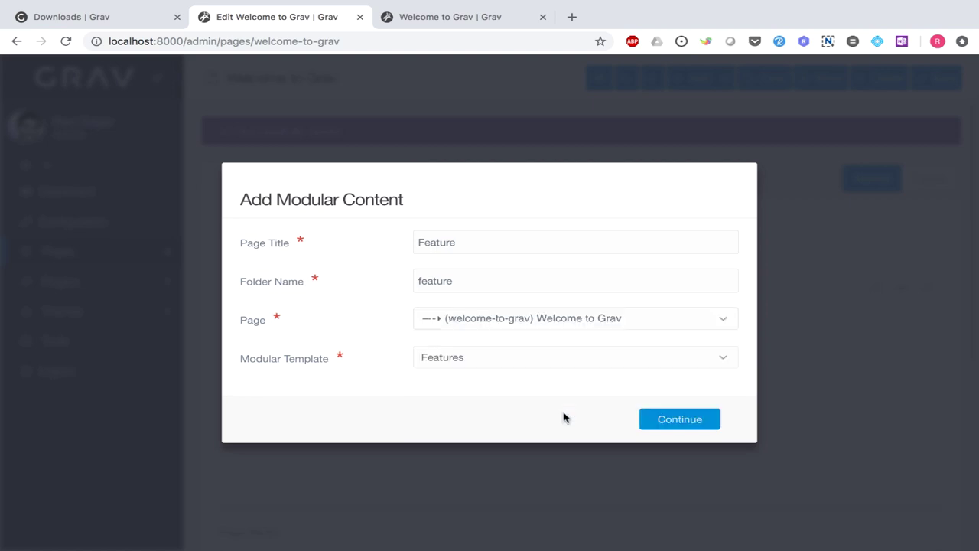
{"action": "left_click", "coordinate": [681, 422]}
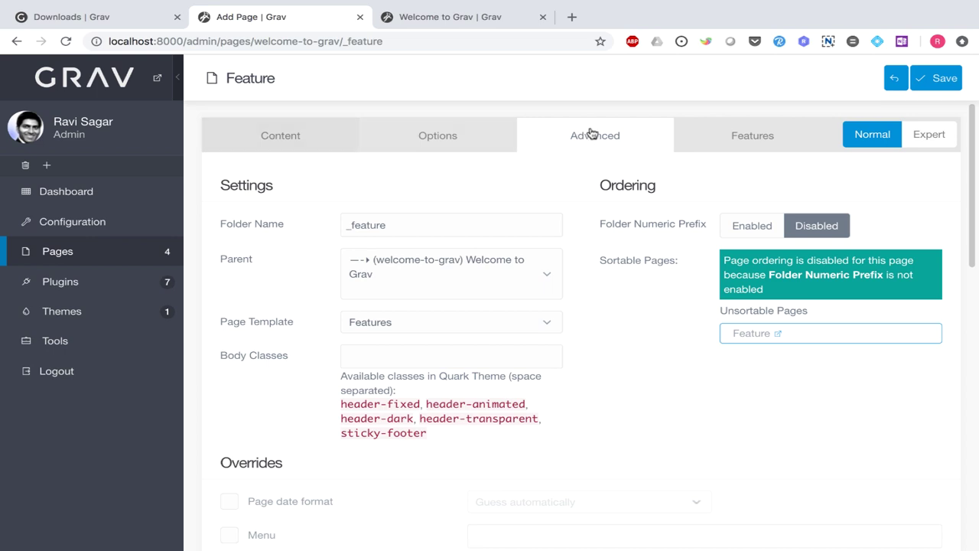
- Enter 'This is my features type of content' as the Feature section's body text
{"action": "left_click", "coordinate": [292, 144]}
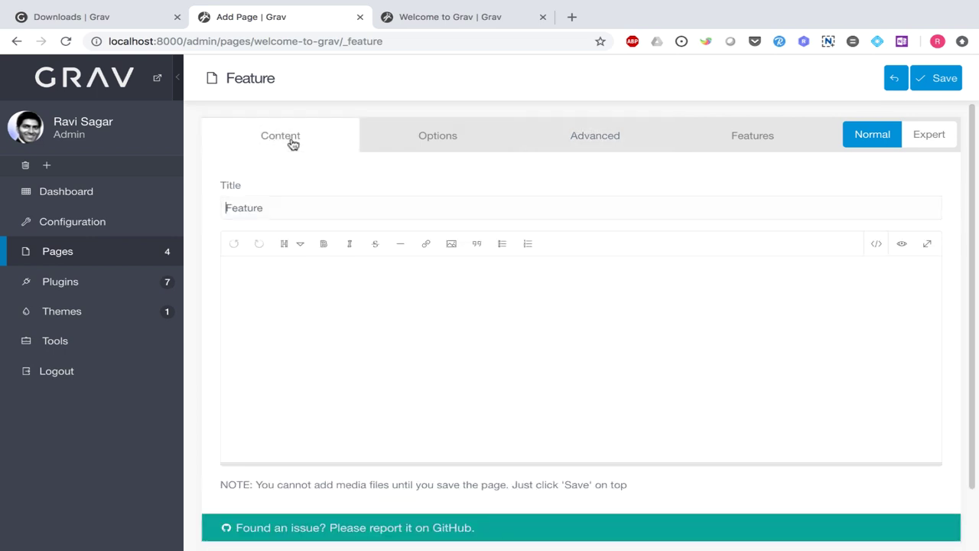
{"action": "left_click", "coordinate": [314, 299]}
{"action": "type", "text": "This is my fea"}
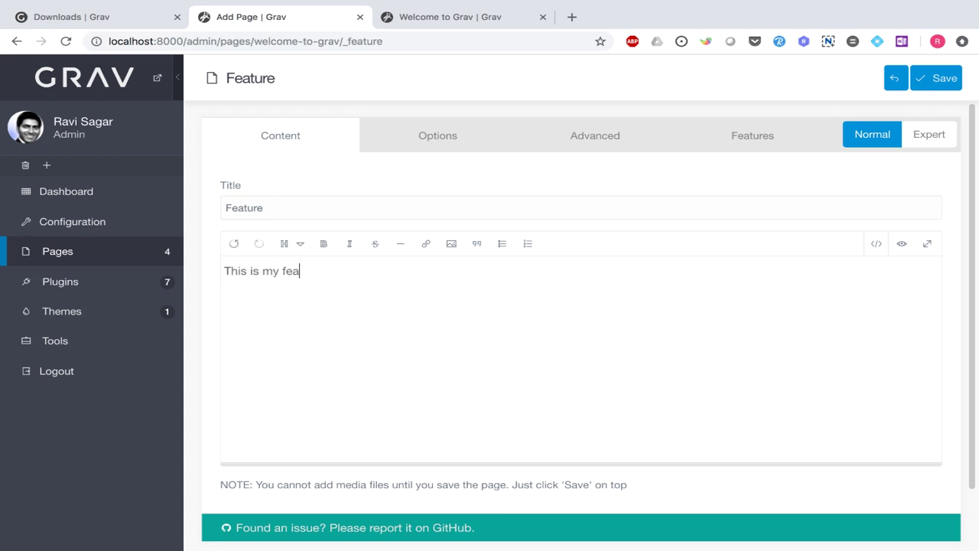
{"action": "type", "text": "tures type of content"}
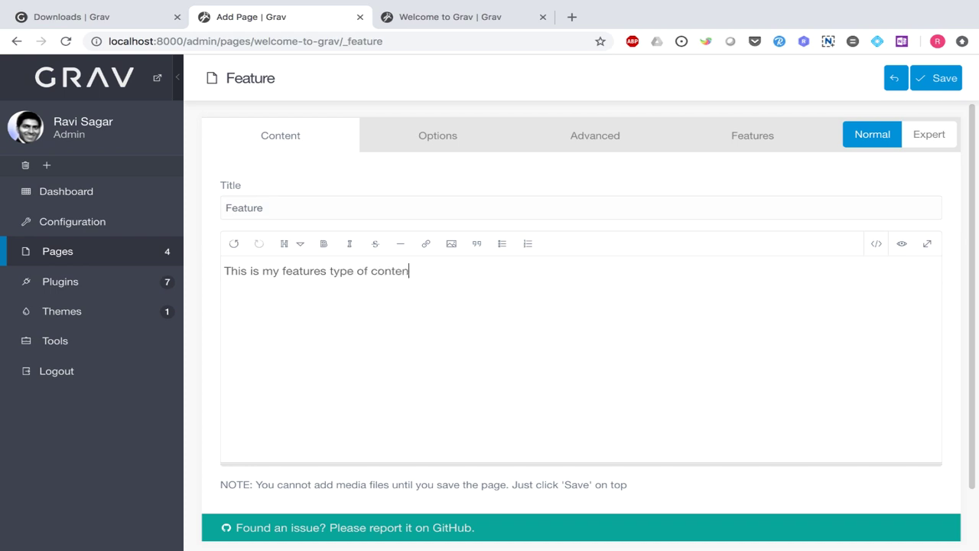
- Review the Options and Advanced tabs, retype the folder name's leading underscore, then view the Features settings
{"action": "left_click", "coordinate": [437, 137]}
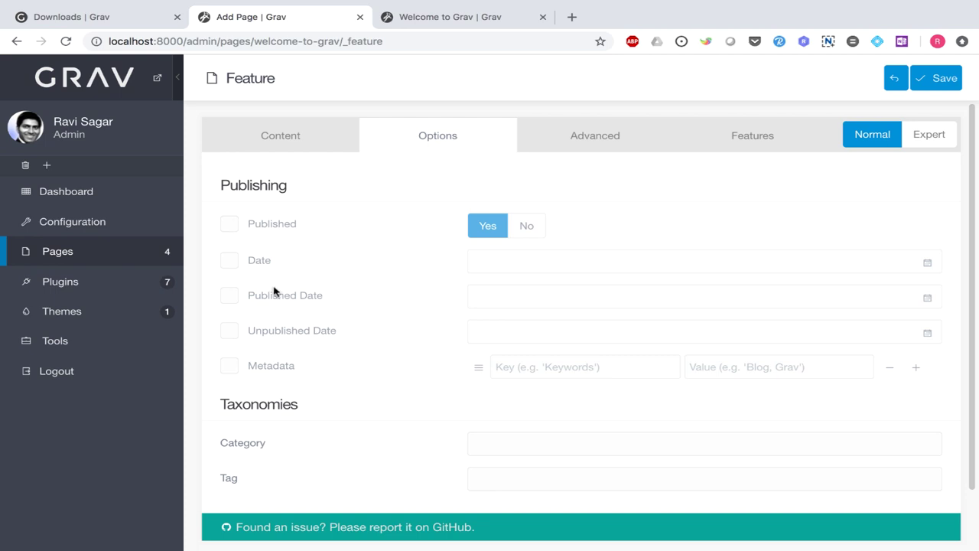
{"action": "left_click", "coordinate": [607, 146]}
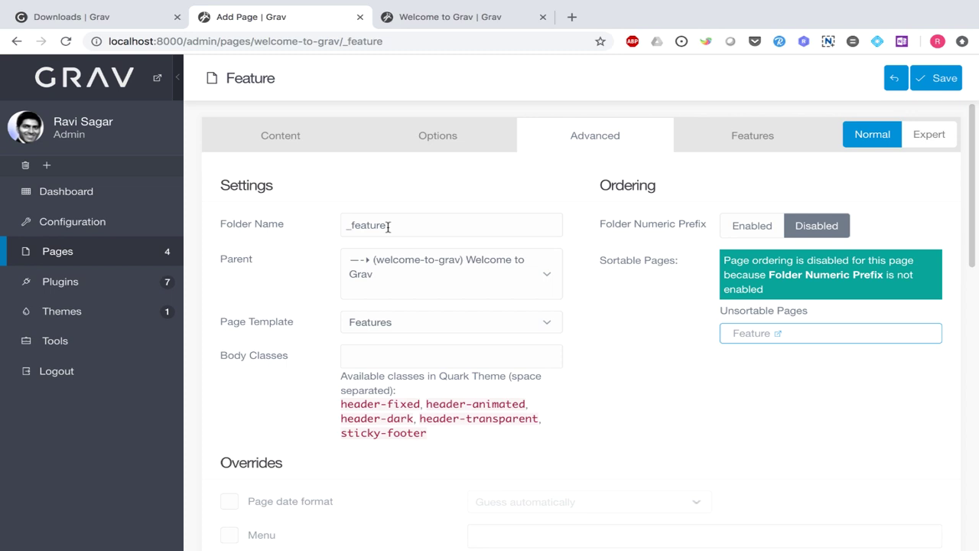
{"action": "left_click", "coordinate": [350, 227]}
{"action": "key", "text": "BackSpace"}
{"action": "type", "text": "_"}
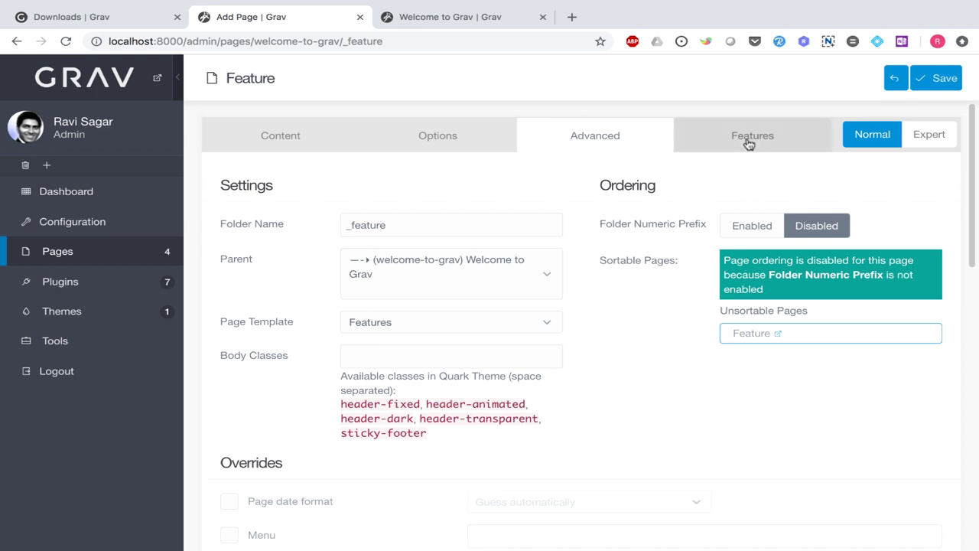
{"action": "left_click", "coordinate": [749, 144]}
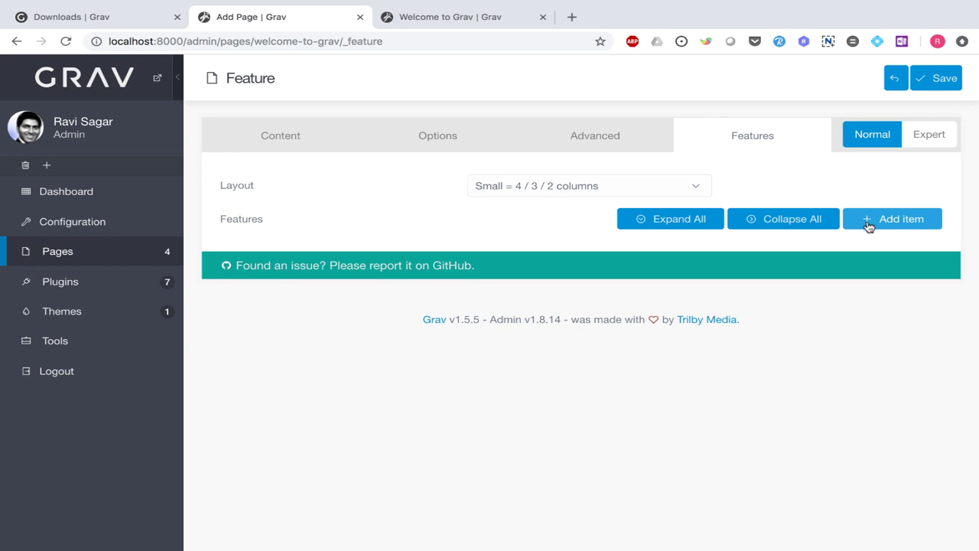
- Add a first feature item and give it the heart icon
{"action": "left_click", "coordinate": [869, 223]}
{"action": "left_click", "coordinate": [868, 231]}
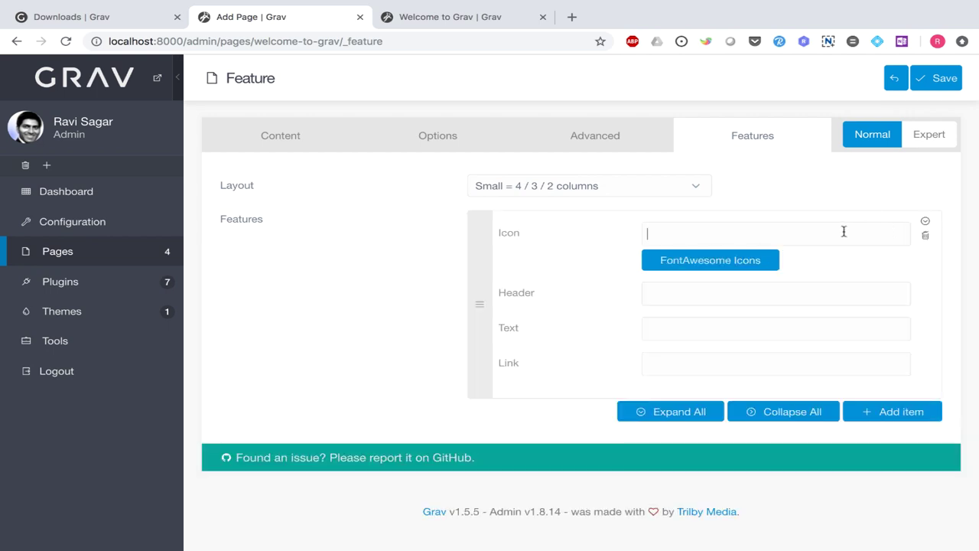
{"action": "left_click", "coordinate": [726, 261]}
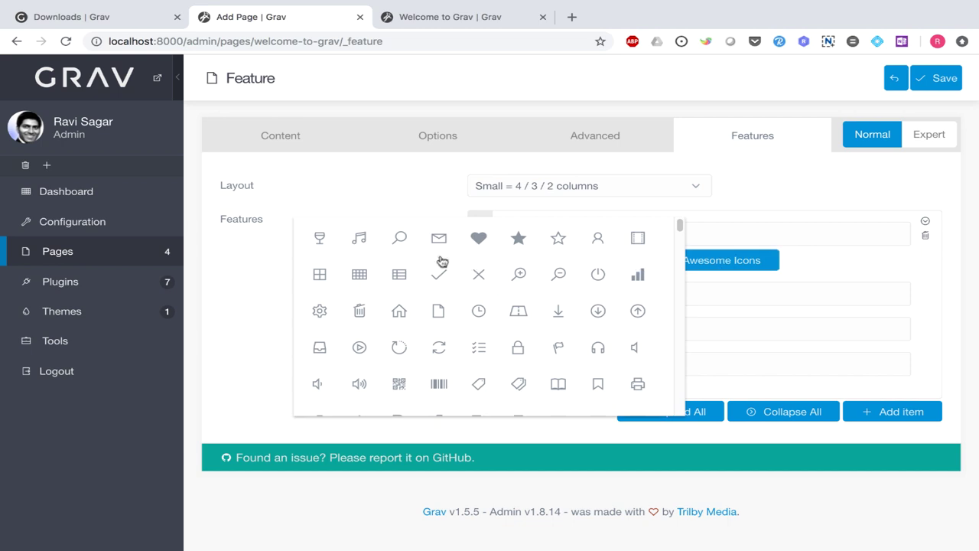
{"action": "left_click", "coordinate": [480, 238]}
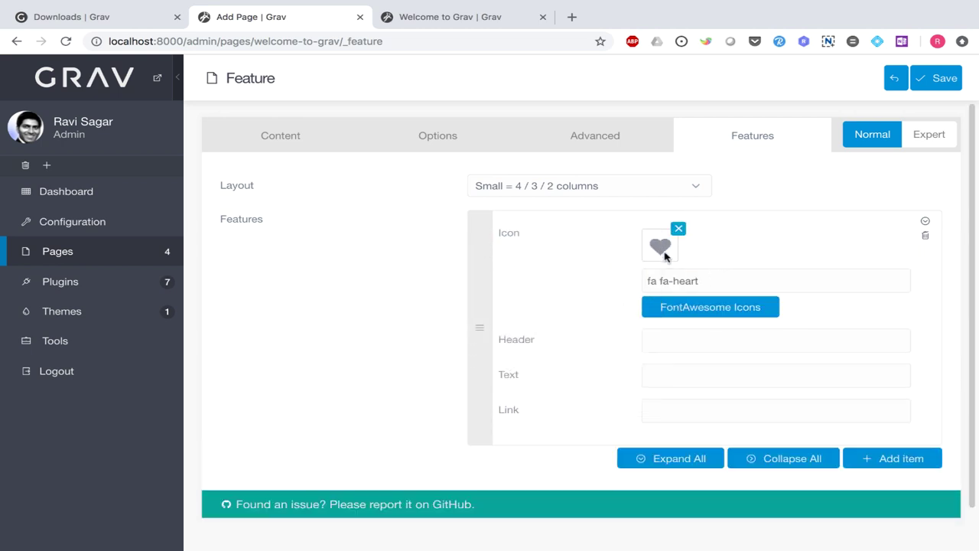
{"action": "left_click", "coordinate": [686, 334]}
{"action": "type", "text": "Heart"}
{"action": "key", "text": "Tab"}
{"action": "type", "text": "Heat"}
{"action": "key", "text": "Tab"}
{"action": "key", "text": "shift+Tab"}
{"action": "key", "text": "Right"}
{"action": "key", "text": "Left"}
{"action": "type", "text": "r"}
{"action": "key", "text": "Tab"}
{"action": "type", "text": "https:/"}
{"action": "key", "text": "BackSpace"}
{"action": "key", "text": "BackSpace"}
{"action": "key", "text": "BackSpace"}
{"action": "type", "text": "://ww.."}
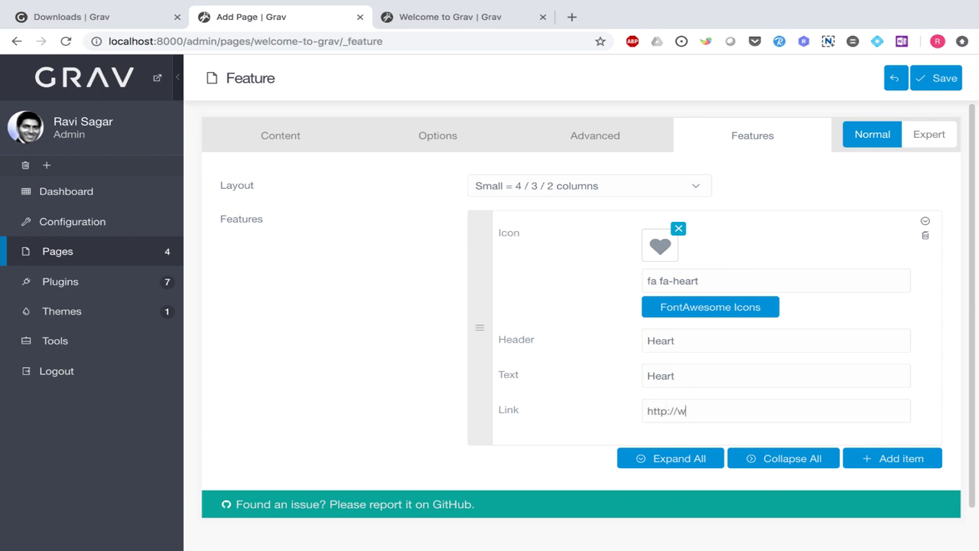
{"action": "key", "text": "BackSpace"}
{"action": "key", "text": "BackSpace"}
{"action": "type", "text": "w.google.com"}
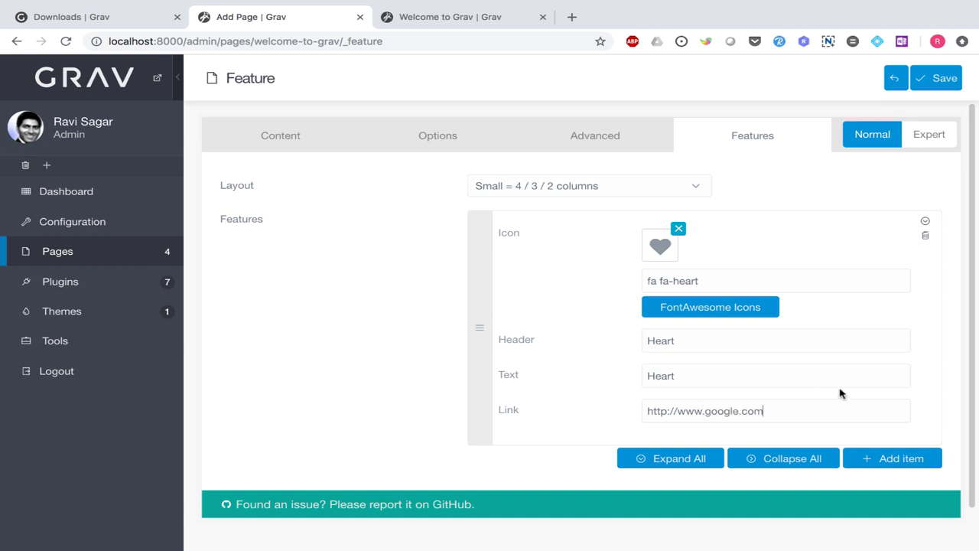
{"action": "scroll", "coordinate": [839, 393], "scroll_direction": "down", "scroll_amount": 1}
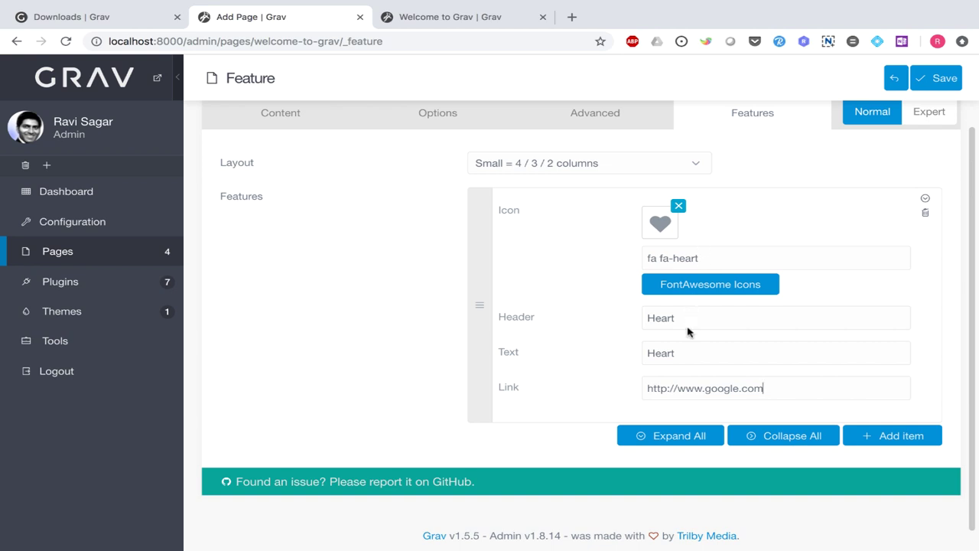
- Add a second feature item with the star icon, header 'Star' and text 'Star'
{"action": "left_click", "coordinate": [896, 437]}
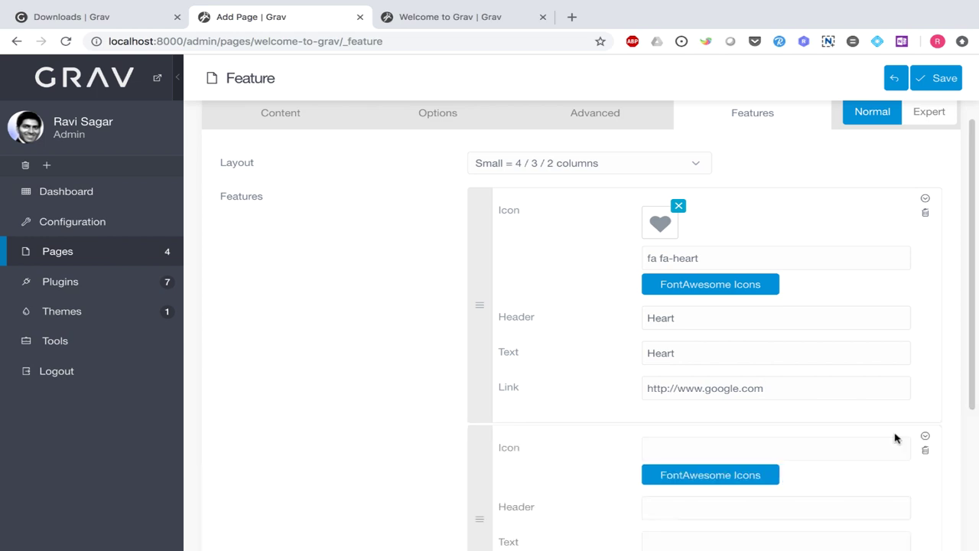
{"action": "left_click", "coordinate": [710, 476]}
{"action": "left_click", "coordinate": [518, 238]}
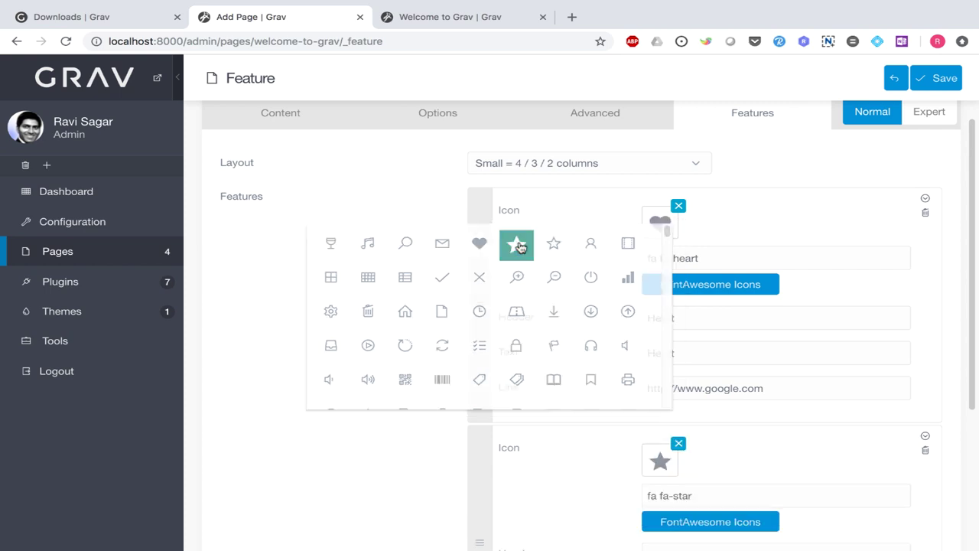
{"action": "scroll", "coordinate": [636, 291], "scroll_direction": "down", "scroll_amount": 4}
{"action": "left_click", "coordinate": [693, 298]}
{"action": "type", "text": "Star"}
{"action": "left_click", "coordinate": [647, 333]}
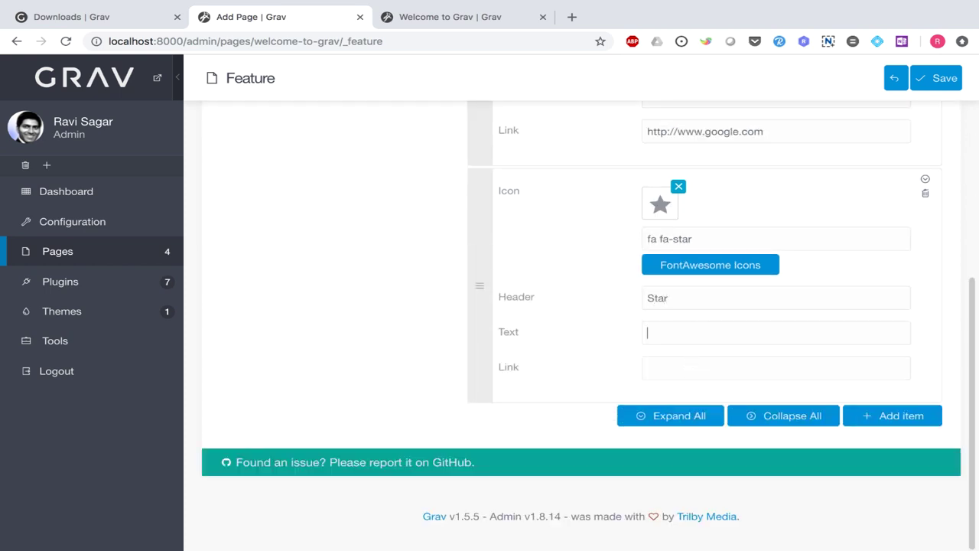
{"action": "type", "text": "Star"}
{"action": "left_click", "coordinate": [647, 368]}
- Copy the google.com link into the Star item's Link and save the Feature section
{"action": "left_click_drag", "start_coordinate": [777, 134], "coordinate": [616, 130]}
{"action": "key", "text": "ctrl+c"}
{"action": "left_click", "coordinate": [678, 369]}
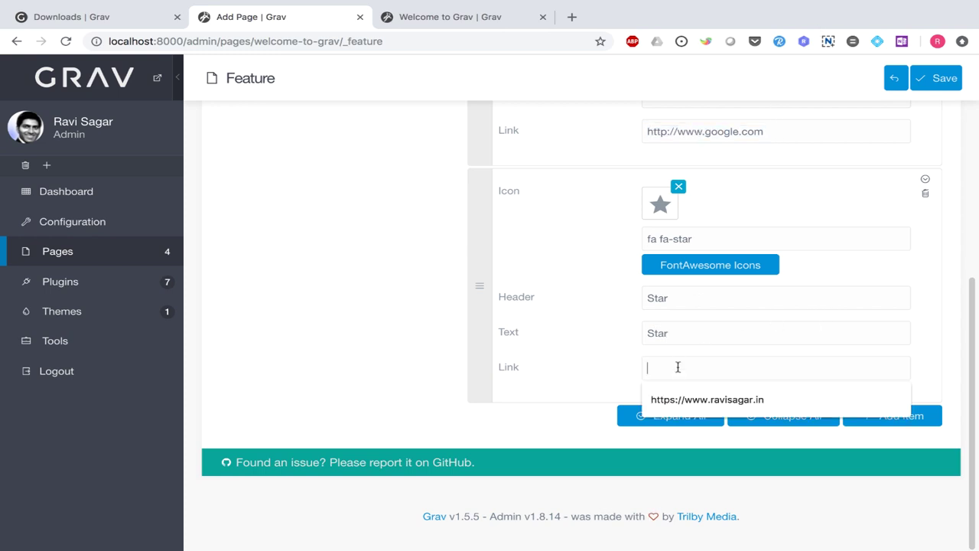
{"action": "key", "text": "ctrl+v"}
{"action": "scroll", "coordinate": [402, 303], "scroll_direction": "up", "scroll_amount": 4}
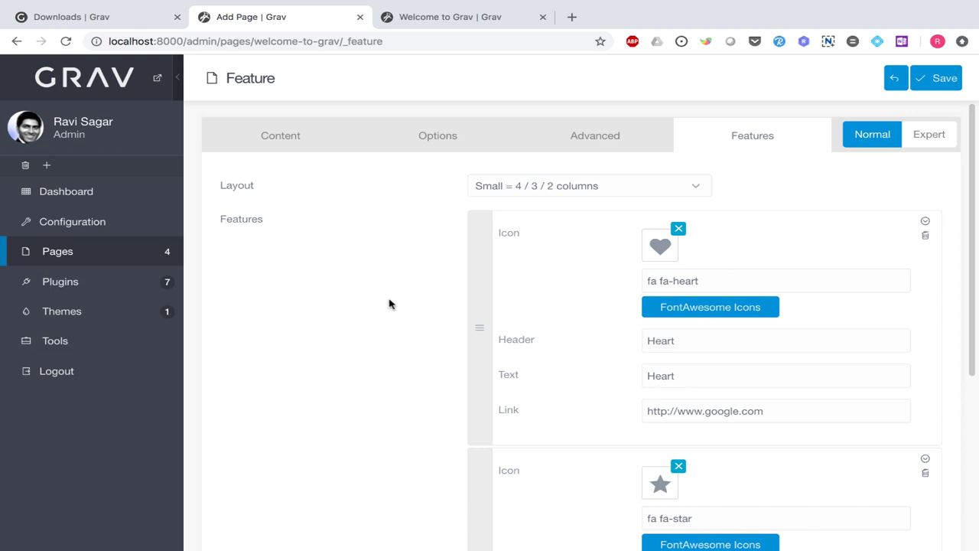
{"action": "left_click", "coordinate": [933, 84]}
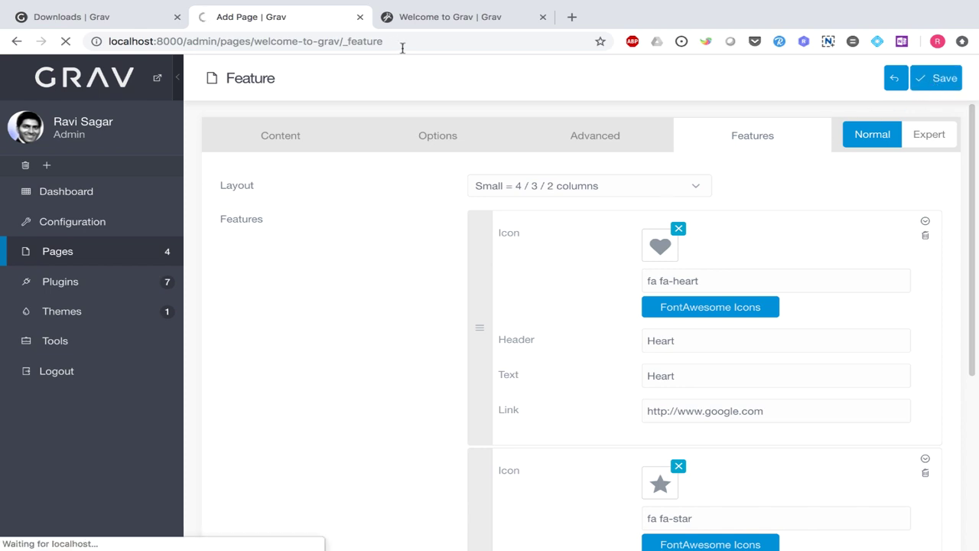
- Reload the live Welcome to Grav front page to view the Heart and Star features
{"action": "left_click", "coordinate": [428, 17]}
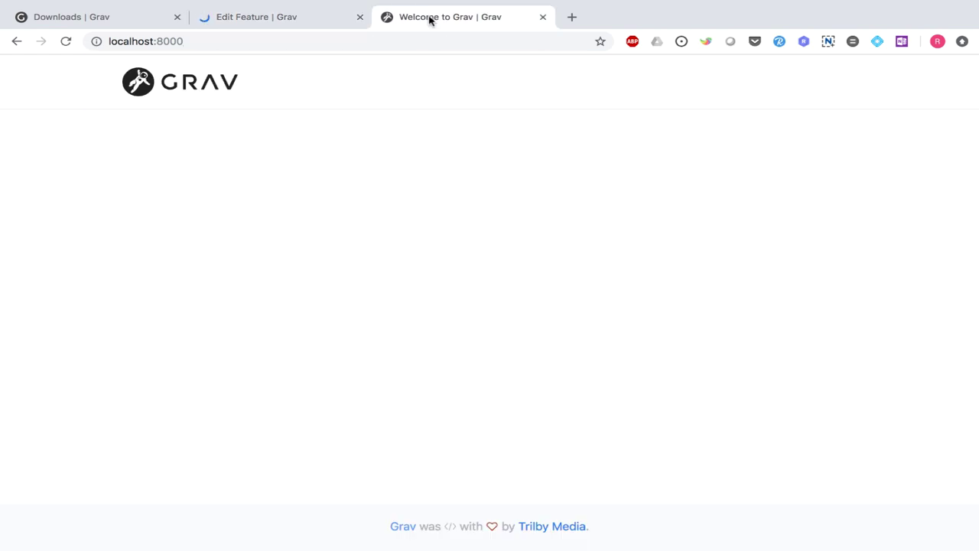
{"action": "left_click", "coordinate": [68, 43]}
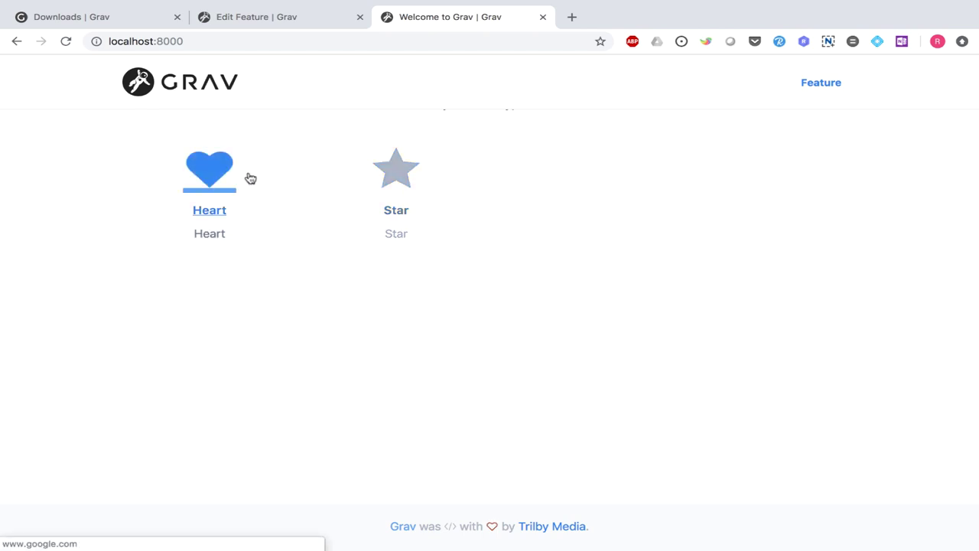
{"action": "key", "text": "ctrl+shift+Tab"}
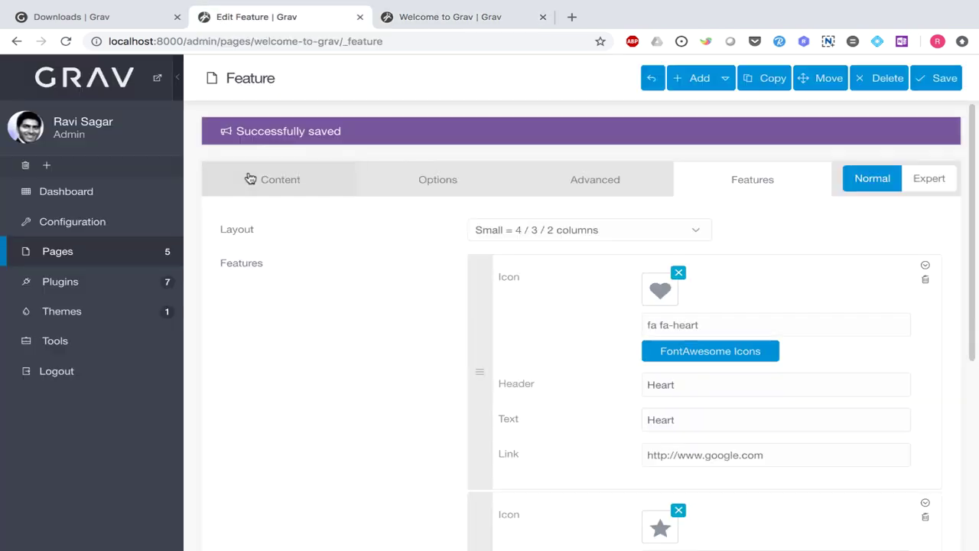
- Show Pages with Welcome to Grav expanded and inspect the /welcome-to-grav/_feature path
{"action": "left_click", "coordinate": [71, 260]}
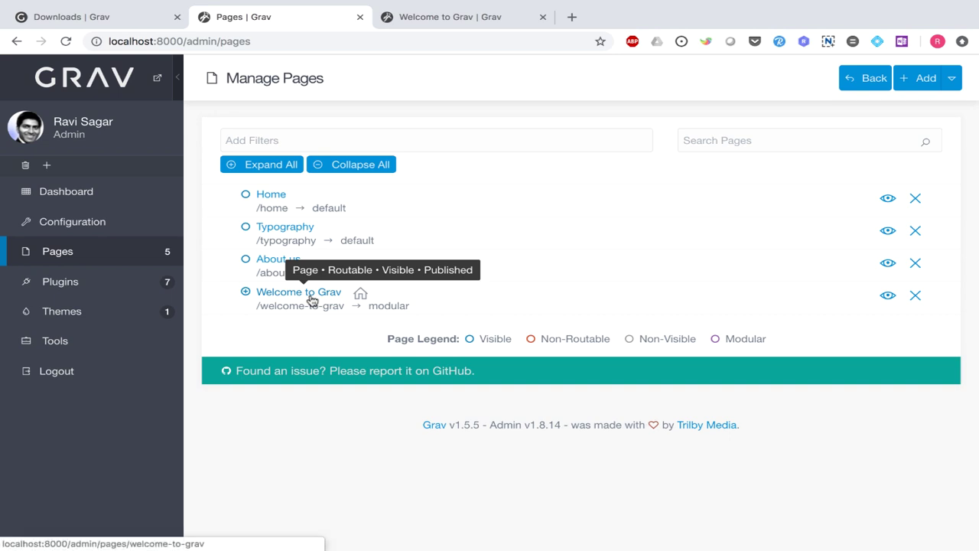
{"action": "left_click", "coordinate": [245, 292]}
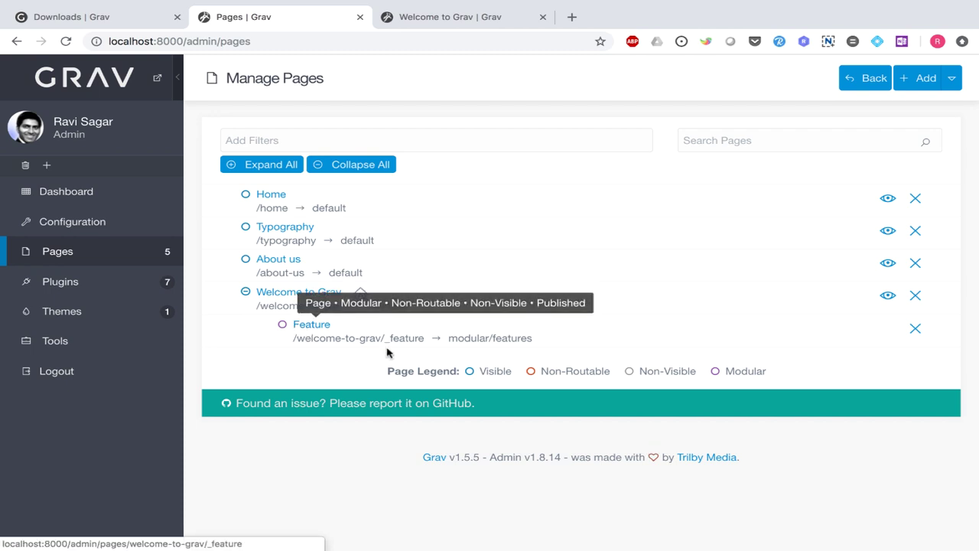
{"action": "left_click_drag", "start_coordinate": [345, 306], "coordinate": [260, 305]}
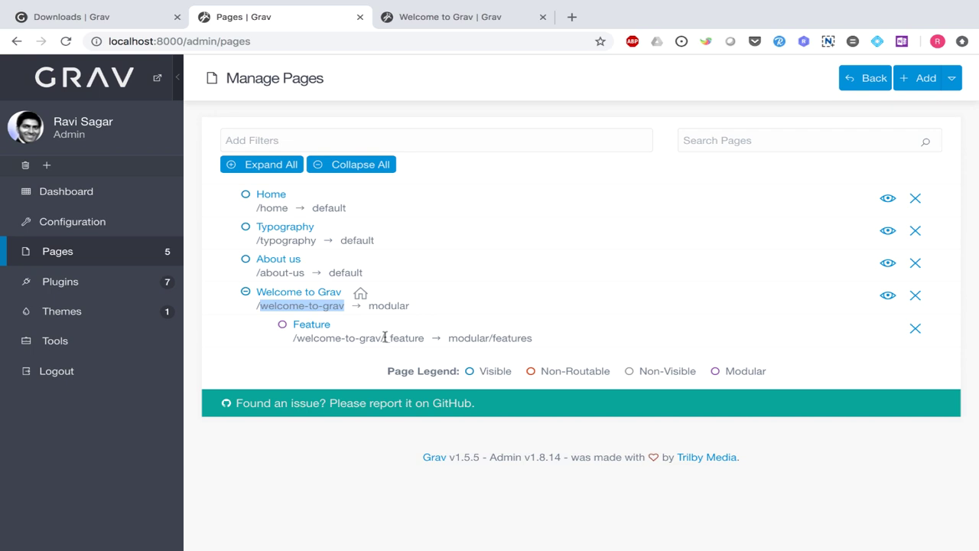
{"action": "left_click", "coordinate": [385, 337]}
{"action": "left_click_drag", "start_coordinate": [386, 339], "coordinate": [395, 341]}
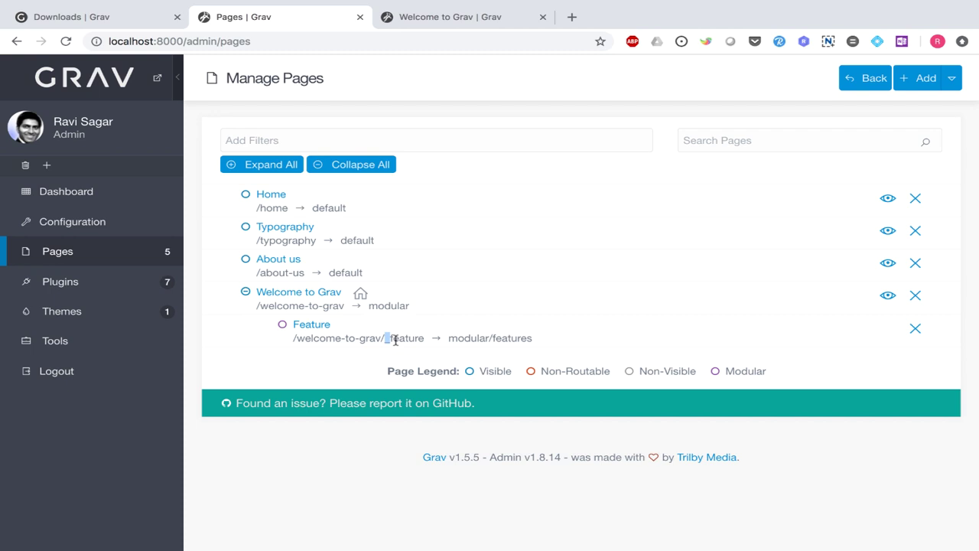
{"action": "key", "text": "ctrl+Right"}
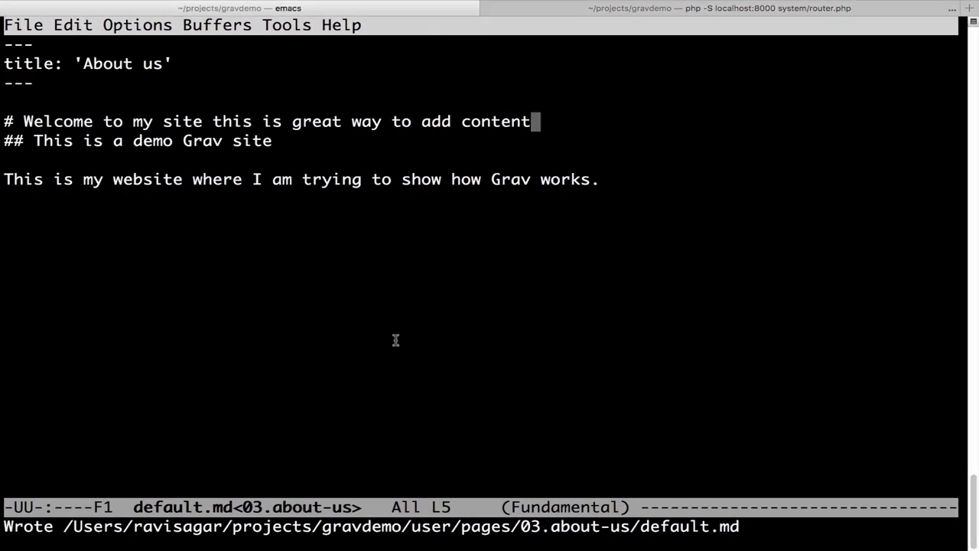
- In dired, go up to the pages folder, refresh, and open 04.welcome-to-grav
{"action": "key", "text": "ctrl+x"}
{"action": "key", "text": "ctrl+f"}
{"action": "key", "text": "Return"}
{"action": "key", "text": "Up"}
{"action": "key", "text": "Return"}
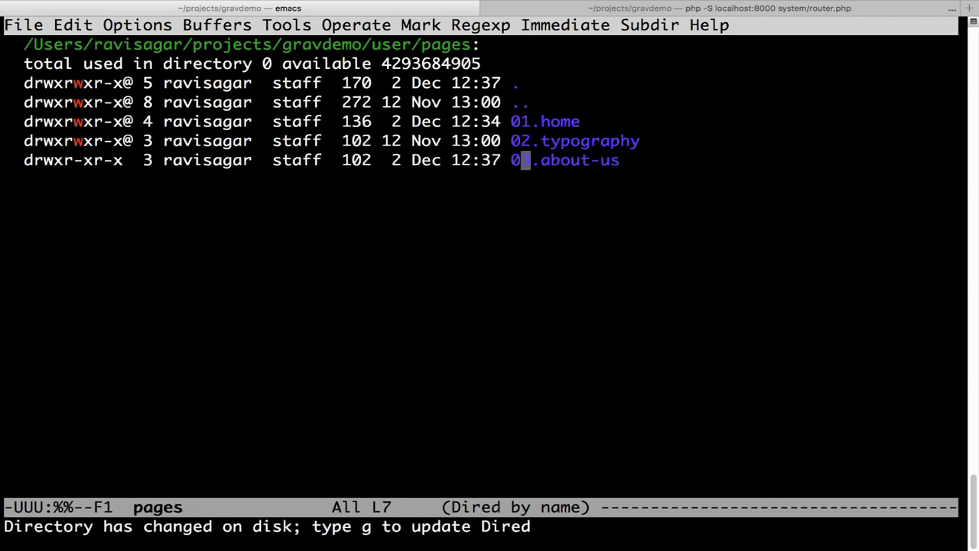
{"action": "key", "text": "g"}
{"action": "key", "text": "Down"}
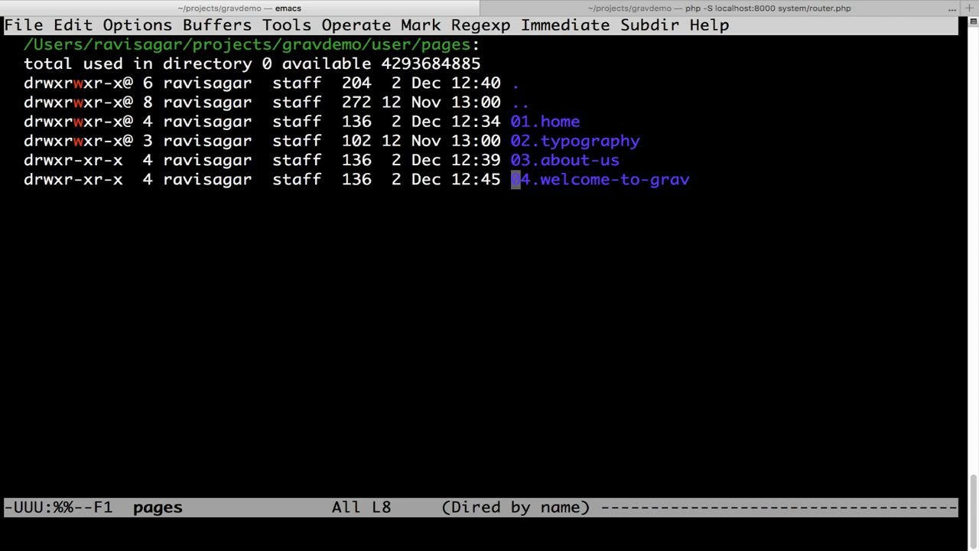
{"action": "key", "text": "Up"}
{"action": "key", "text": "Down"}
{"action": "key", "text": "Return"}
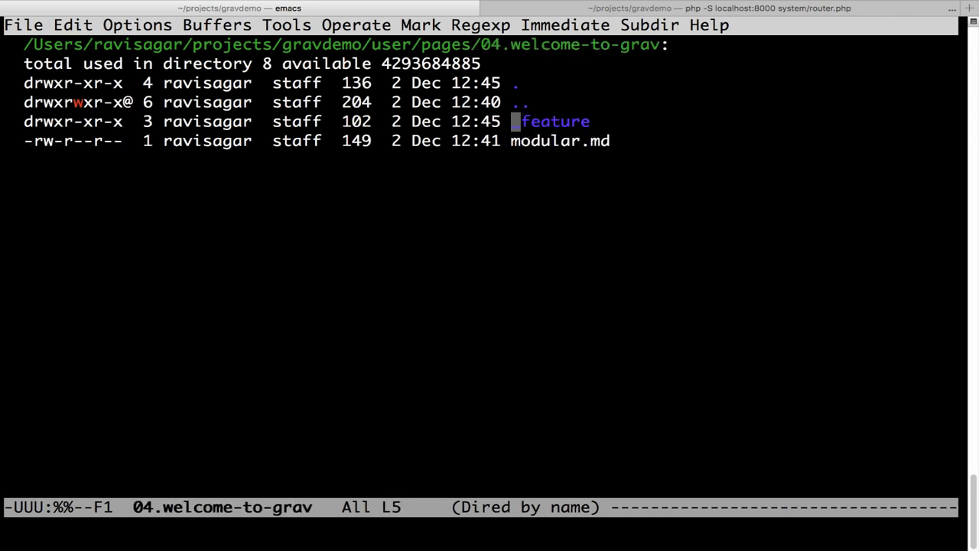
- View modular.md's front matter, then close its buffer
{"action": "left_click", "coordinate": [516, 141]}
{"action": "key", "text": "Return"}
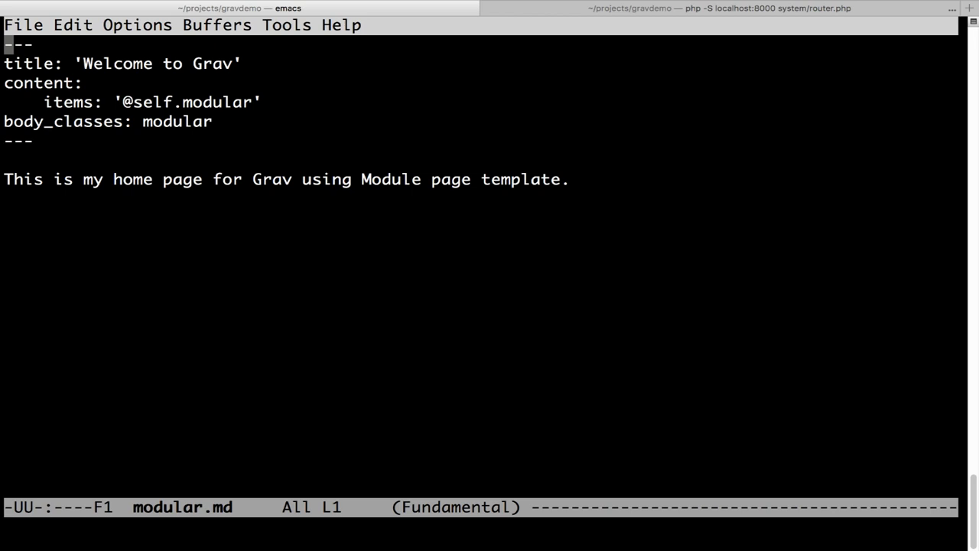
{"action": "key", "text": "ctrl+x"}
{"action": "key", "text": "k"}
{"action": "key", "text": "Return"}
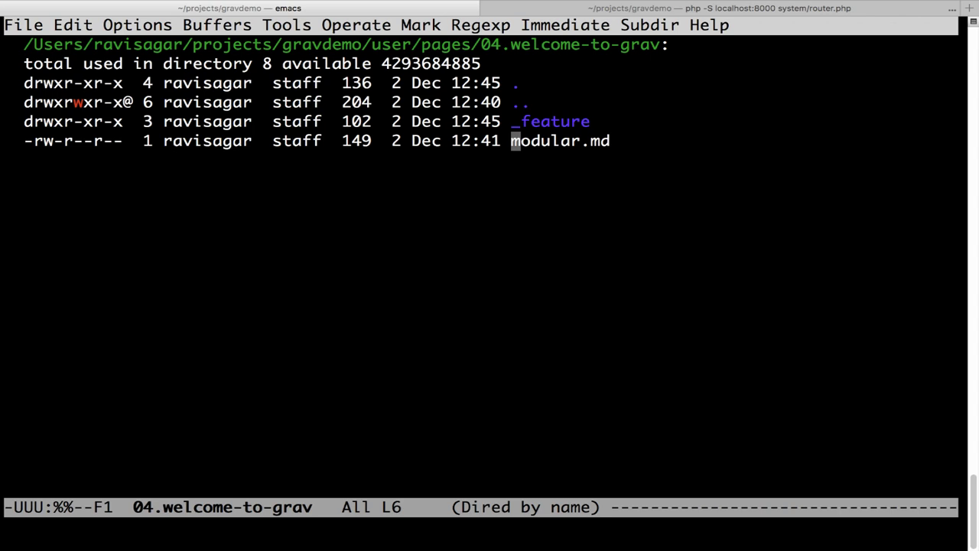
- Open _feature/features.md to review the Heart and Star entries, then close it
{"action": "key", "text": "Up"}
{"action": "key", "text": "Return"}
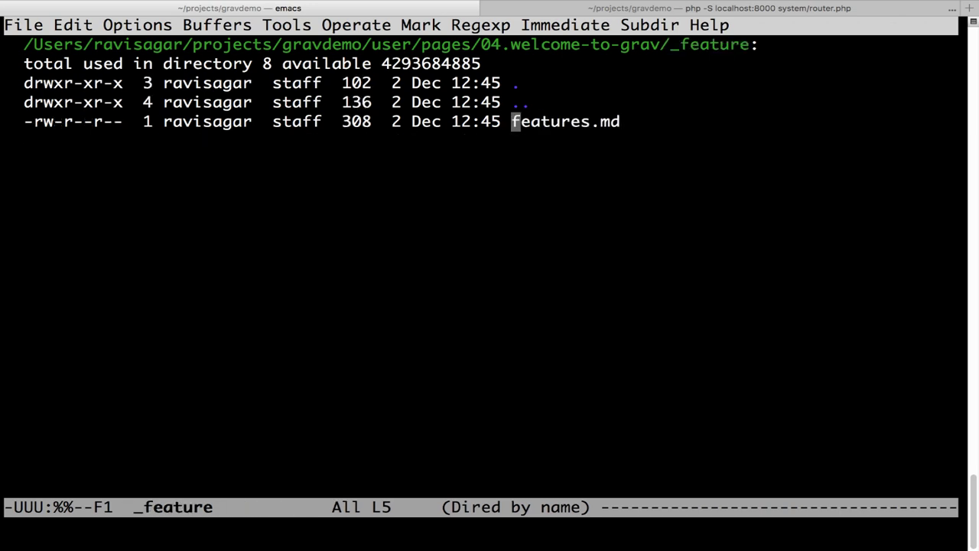
{"action": "key", "text": "Return"}
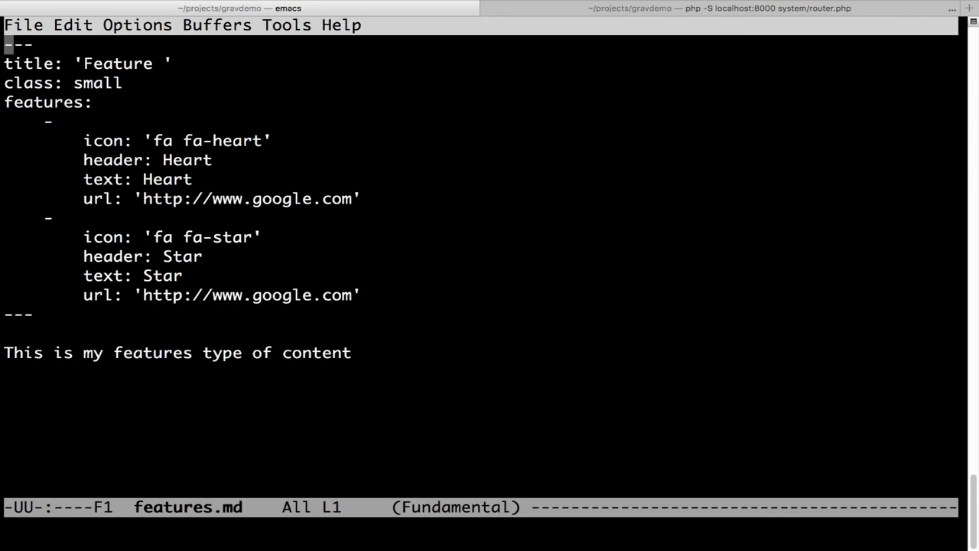
{"action": "key", "text": "Down"}
{"action": "key", "text": "Down"}
{"action": "key", "text": "Down"}
{"action": "key", "text": "Down"}
{"action": "key", "text": "Down"}
{"action": "key", "text": "Down"}
{"action": "key", "text": "Up"}
{"action": "key", "text": "Down"}
{"action": "key", "text": "Down"}
{"action": "key", "text": "Down"}
{"action": "key", "text": "Up"}
{"action": "key", "text": "Up"}
{"action": "key", "text": "Down"}
{"action": "key", "text": "Down"}
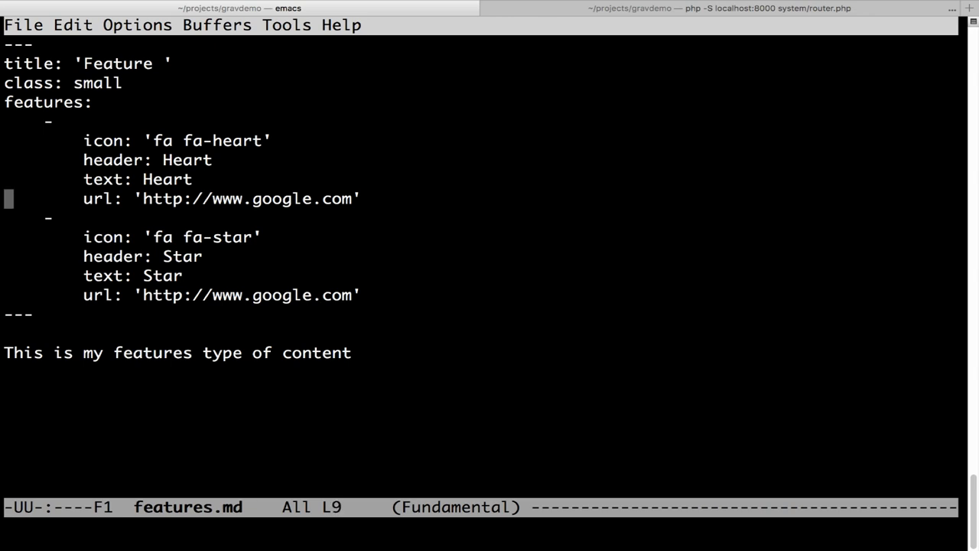
{"action": "key", "text": "ctrl+x"}
{"action": "key", "text": "k"}
{"action": "key", "text": "Return"}
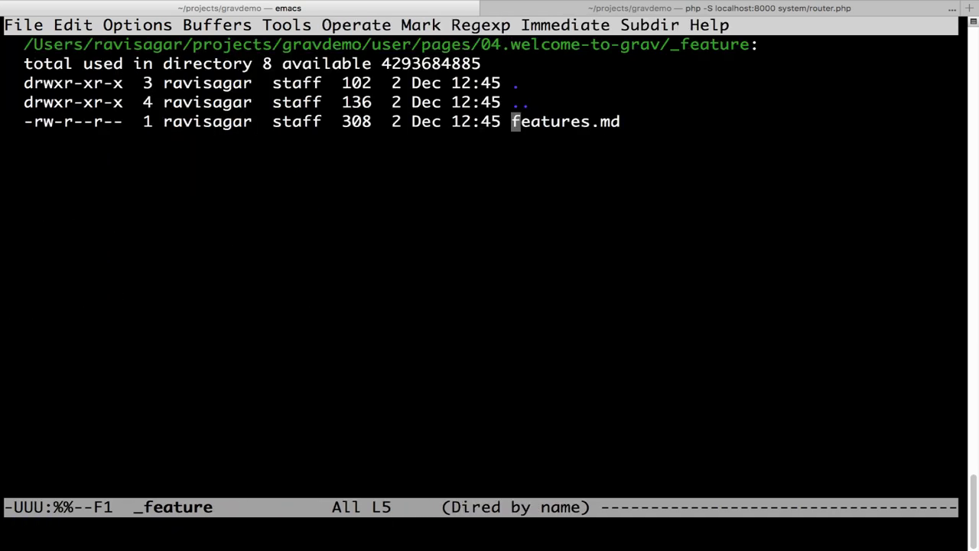
{"action": "key", "text": "Return"}
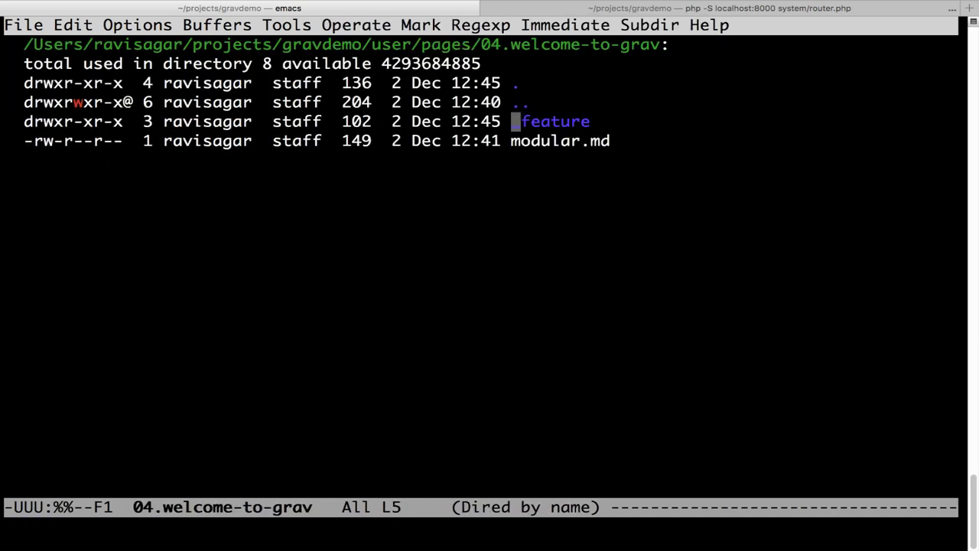
{"action": "key", "text": "super+Tab"}
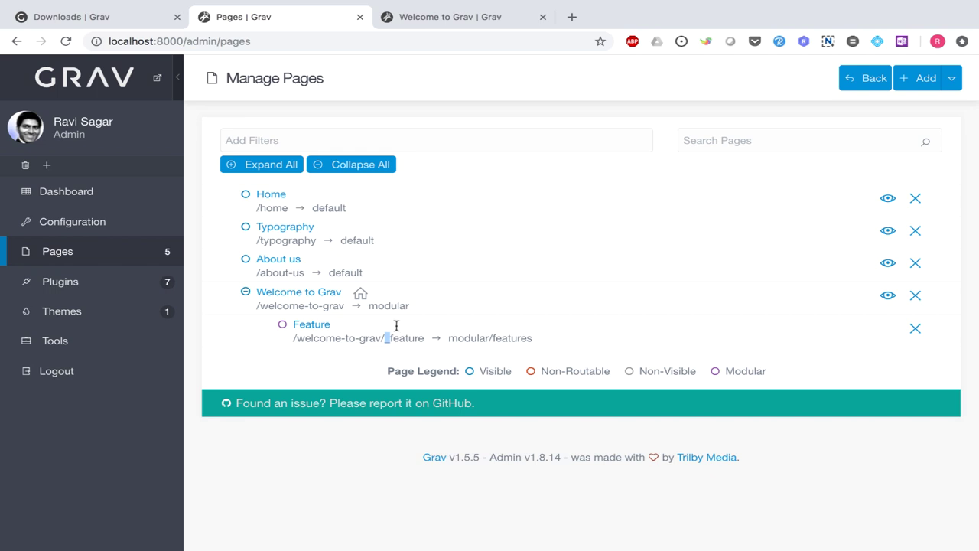
- Add a modular section titled 'Hero' with the Hero template under Welcome to Grav
{"action": "left_click", "coordinate": [949, 84]}
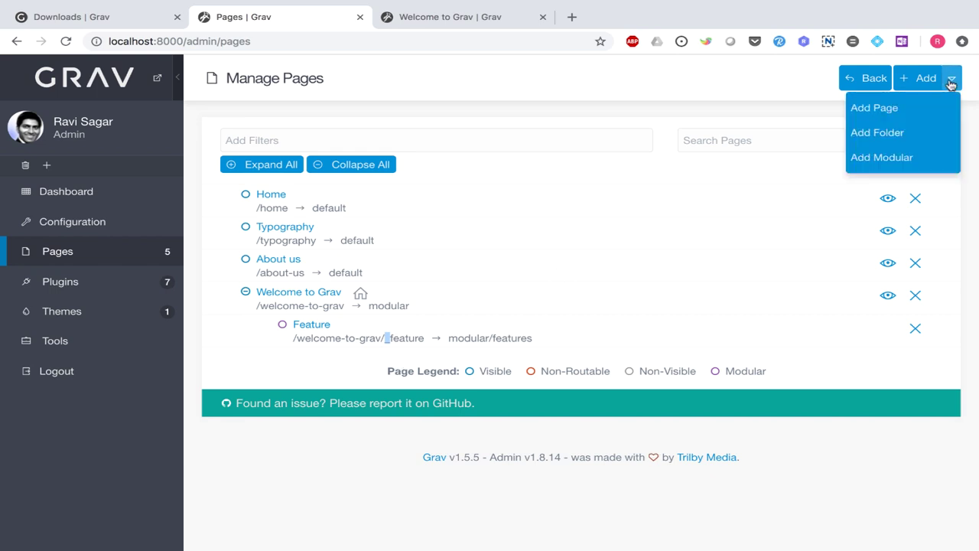
{"action": "left_click", "coordinate": [890, 157]}
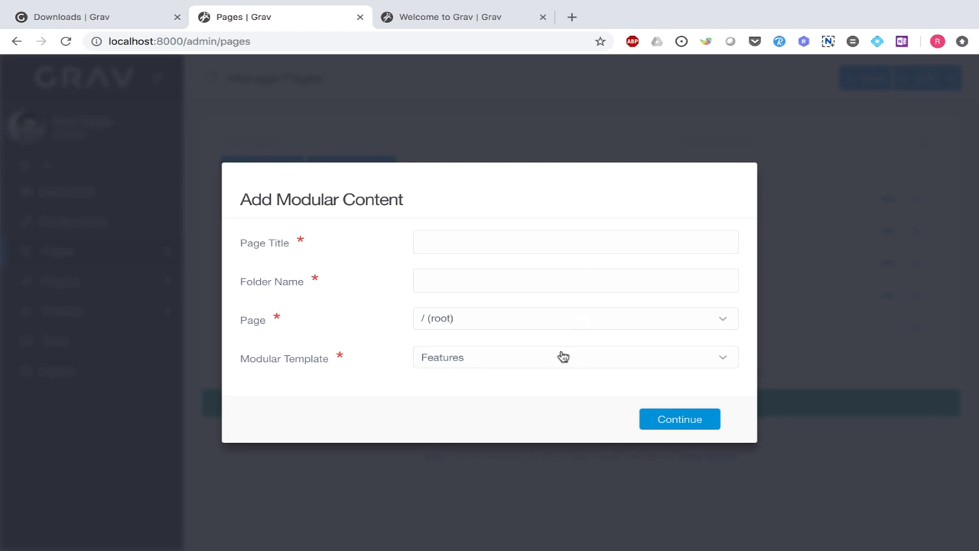
{"action": "left_click", "coordinate": [562, 357]}
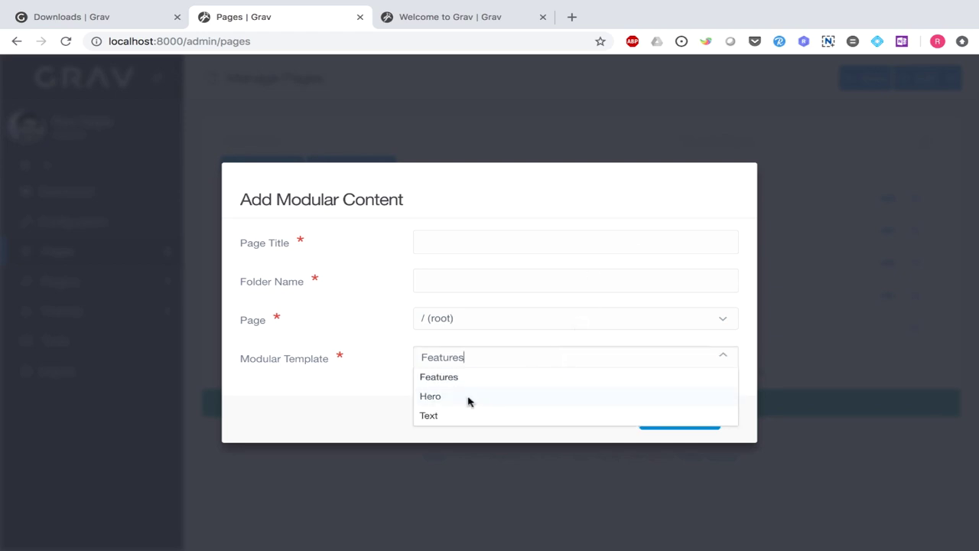
{"action": "left_click", "coordinate": [431, 396]}
{"action": "left_click", "coordinate": [495, 235]}
{"action": "type", "text": "Hero"}
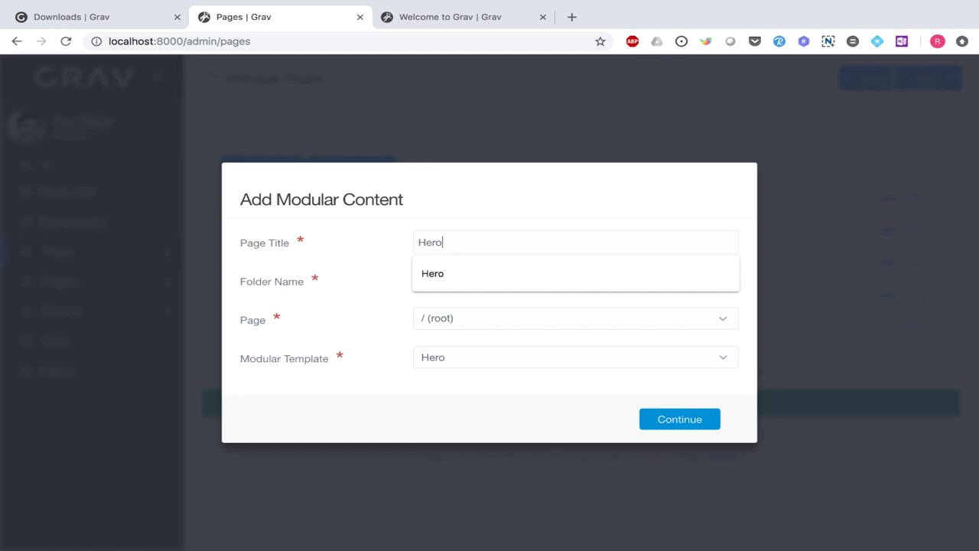
{"action": "key", "text": "Tab"}
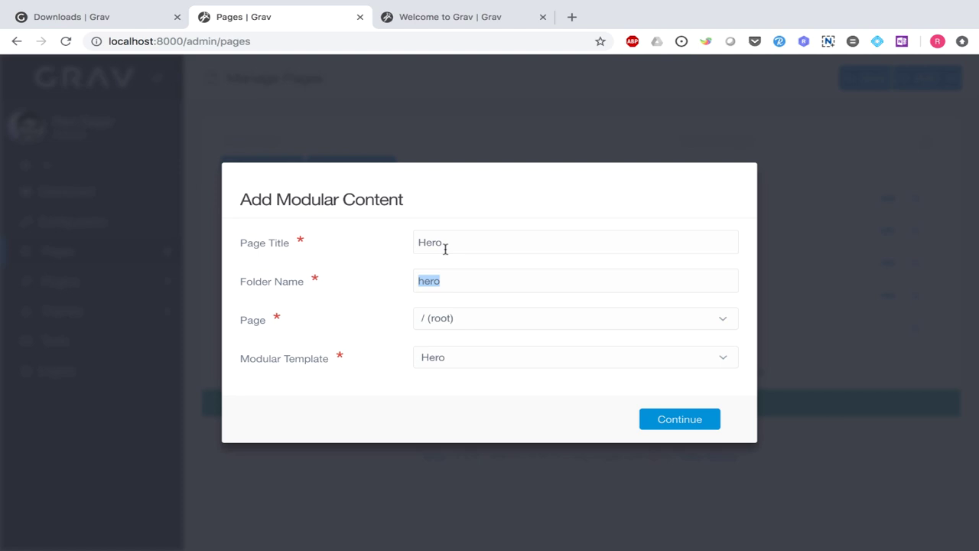
{"action": "left_click", "coordinate": [626, 318]}
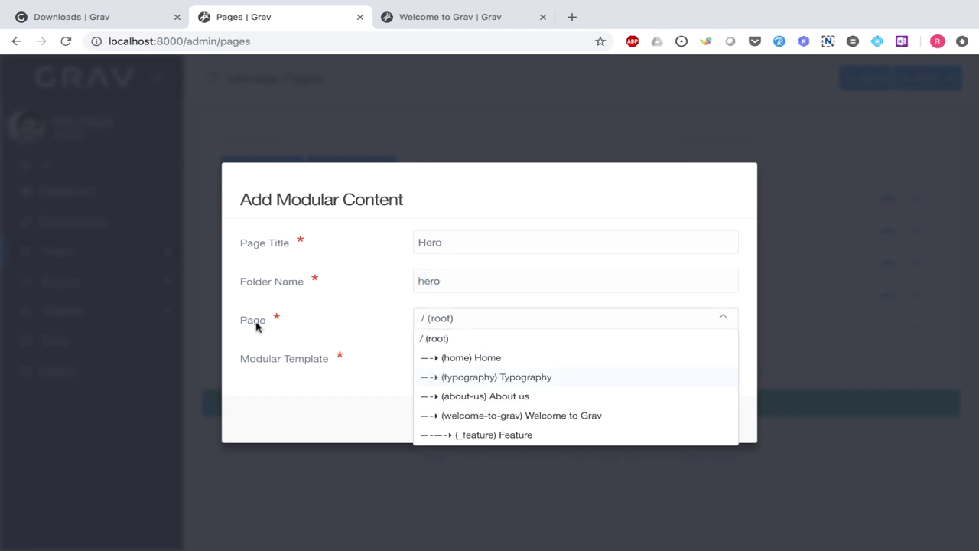
{"action": "left_click", "coordinate": [543, 419]}
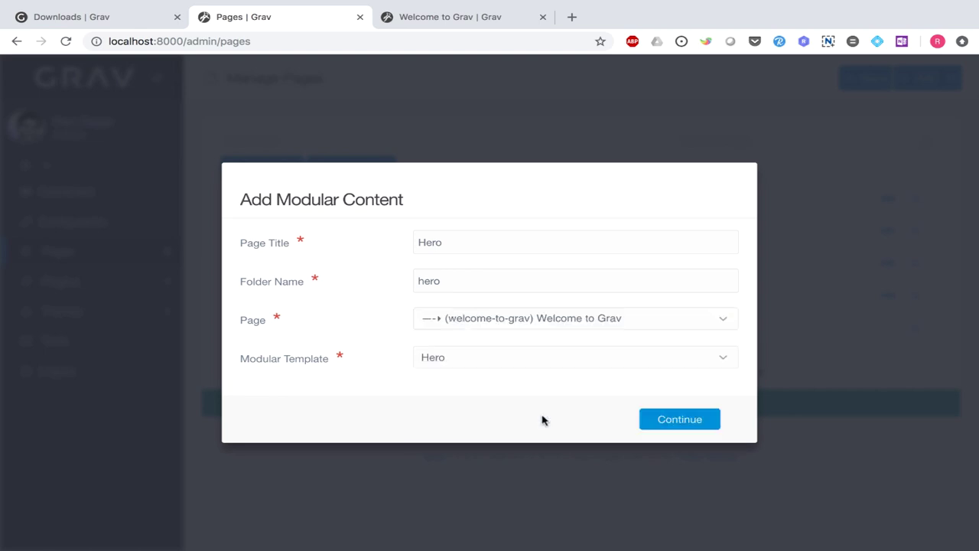
{"action": "left_click", "coordinate": [683, 423]}
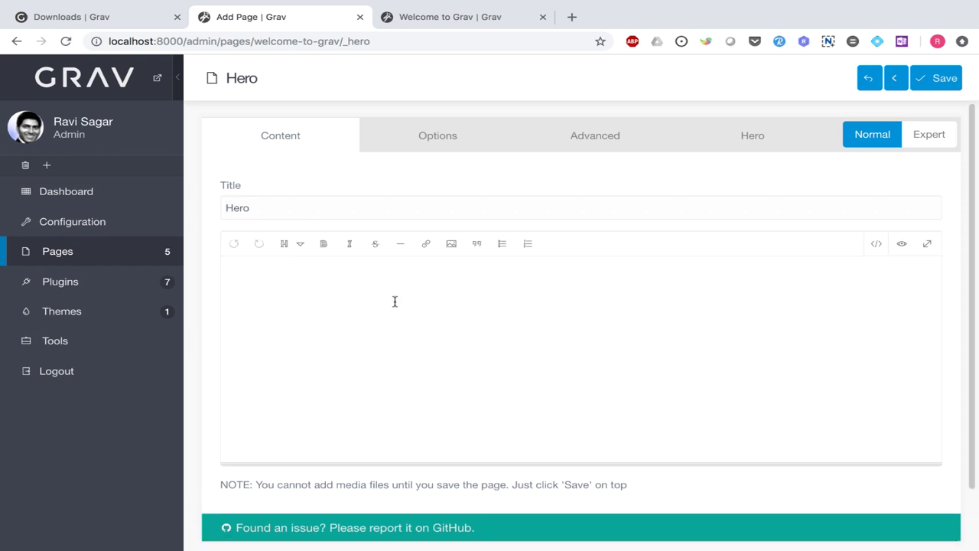
- After glancing at Hero settings, write 'Welcome to my website' as an H1 heading
{"action": "left_click", "coordinate": [756, 146]}
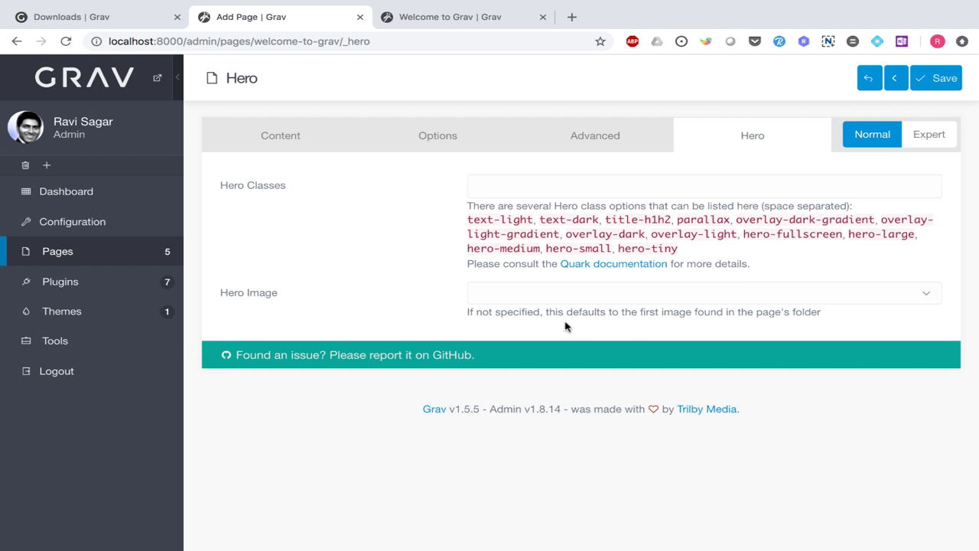
{"action": "left_click", "coordinate": [933, 300]}
{"action": "left_click", "coordinate": [304, 136]}
{"action": "left_click", "coordinate": [404, 302]}
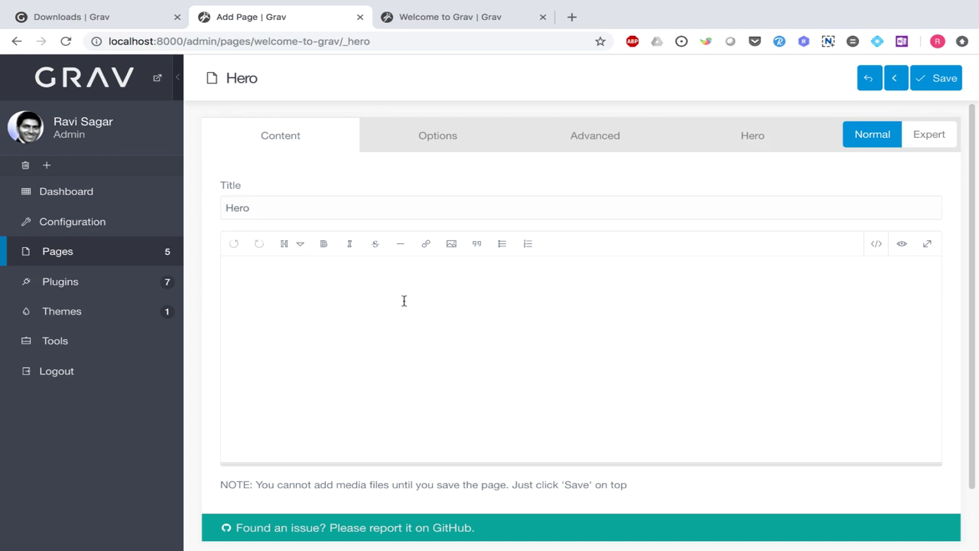
{"action": "type", "text": "Welcome to my "}
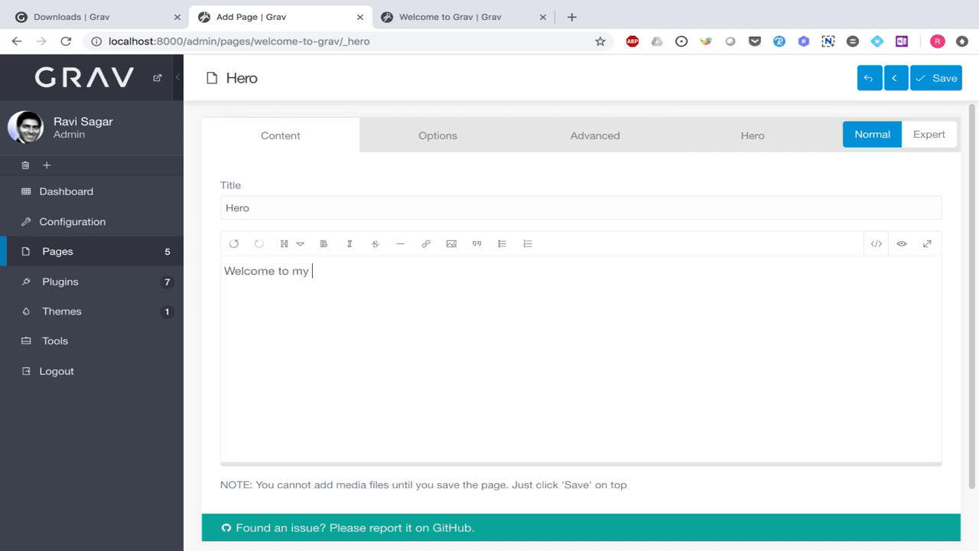
{"action": "type", "text": "website"}
{"action": "double_click", "coordinate": [226, 270]}
{"action": "triple_click", "coordinate": [287, 272]}
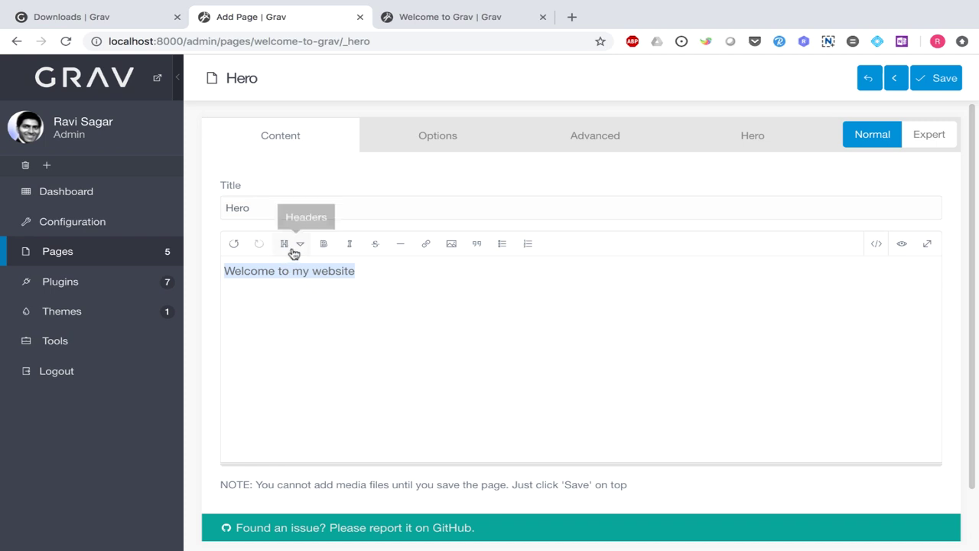
{"action": "left_click", "coordinate": [291, 244]}
{"action": "left_click", "coordinate": [304, 273]}
- Add 'This is my Grav demo' as an H2 heading and save the Hero page
{"action": "key", "text": "Return"}
{"action": "type", "text": "This"}
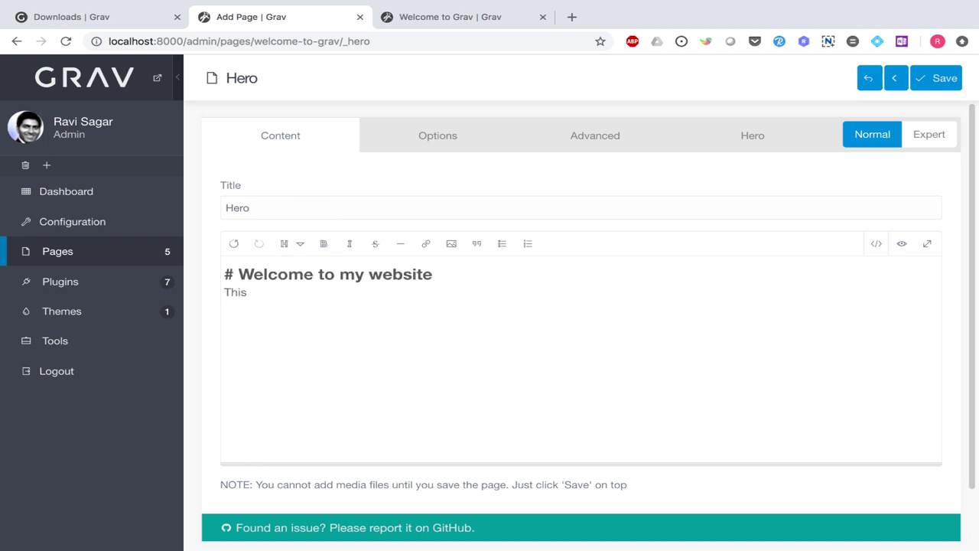
{"action": "type", "text": " is my Grav demo"}
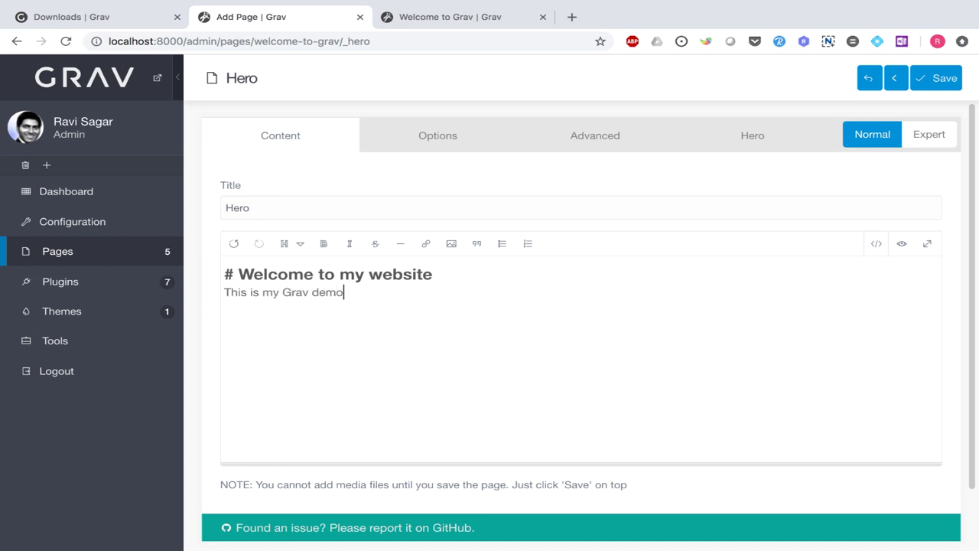
{"action": "left_click_drag", "start_coordinate": [345, 292], "coordinate": [195, 296]}
{"action": "left_click", "coordinate": [297, 245]}
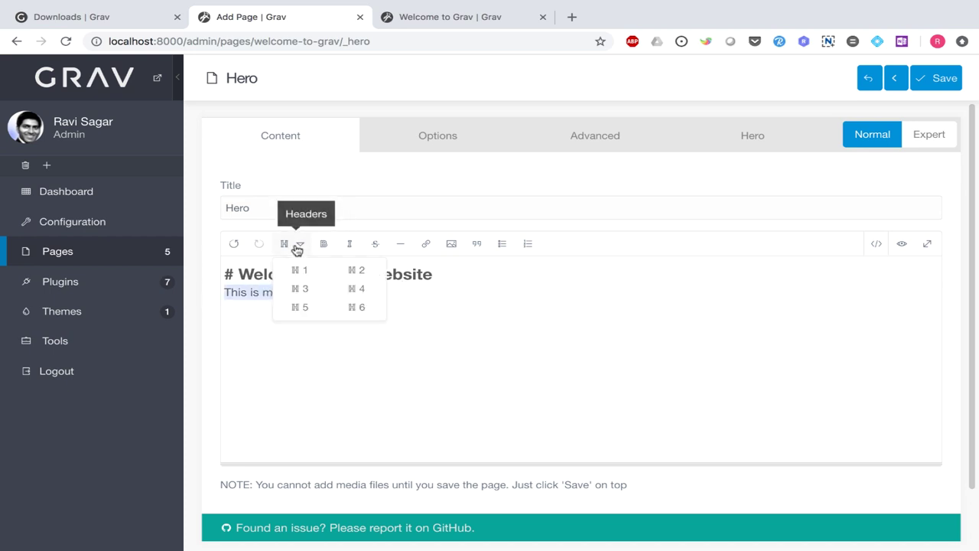
{"action": "left_click", "coordinate": [364, 271]}
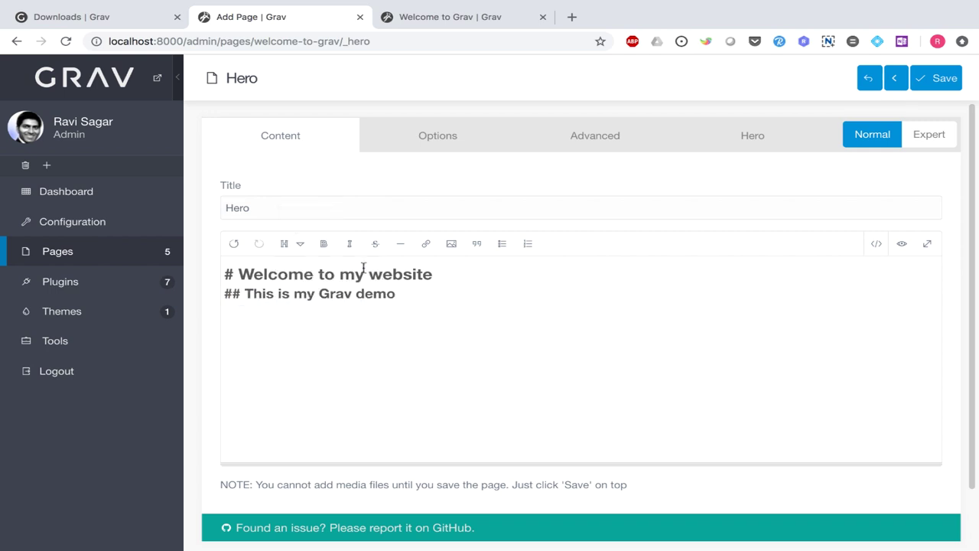
{"action": "left_click", "coordinate": [954, 74]}
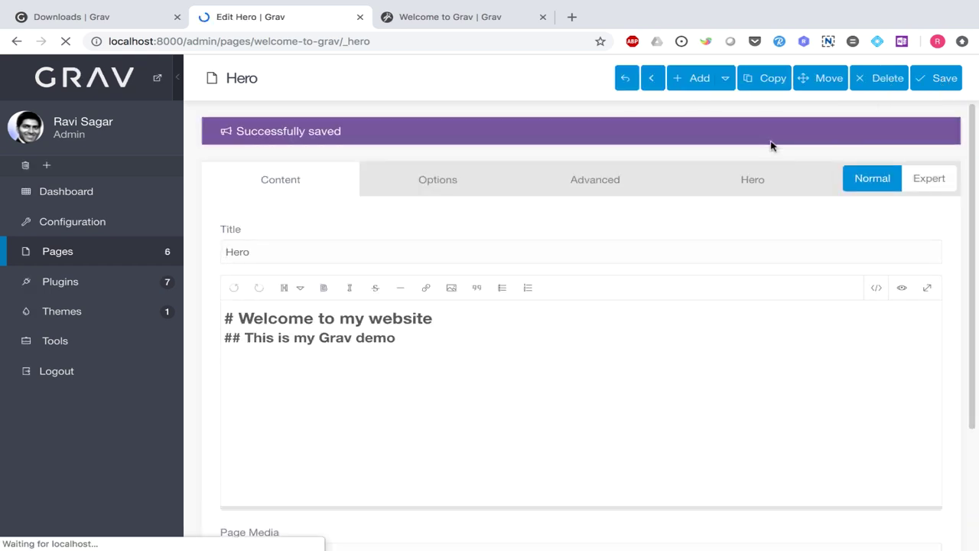
- Open the page's Hero settings and start choosing a hero image
{"action": "left_click", "coordinate": [761, 186]}
{"action": "left_click", "coordinate": [923, 339]}
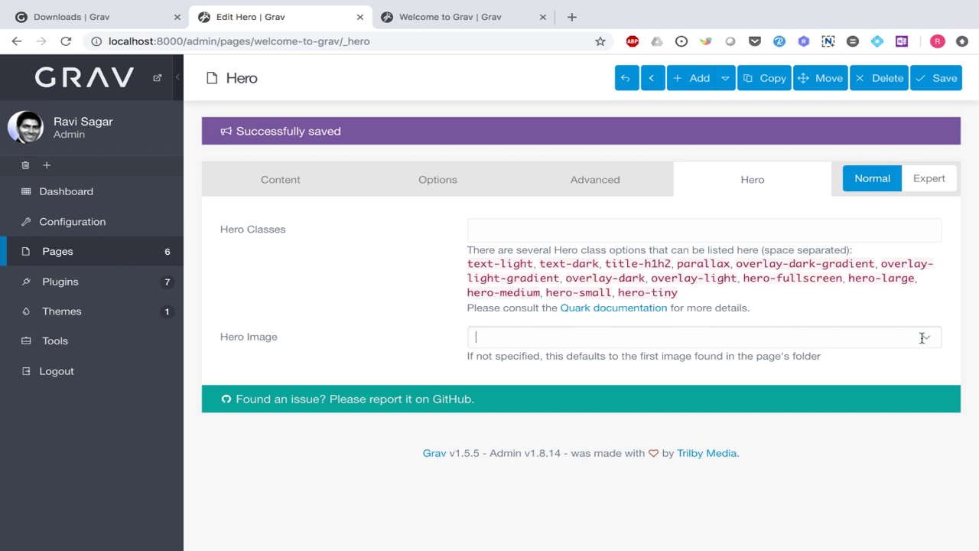
{"action": "key", "text": "ctrl+Right"}
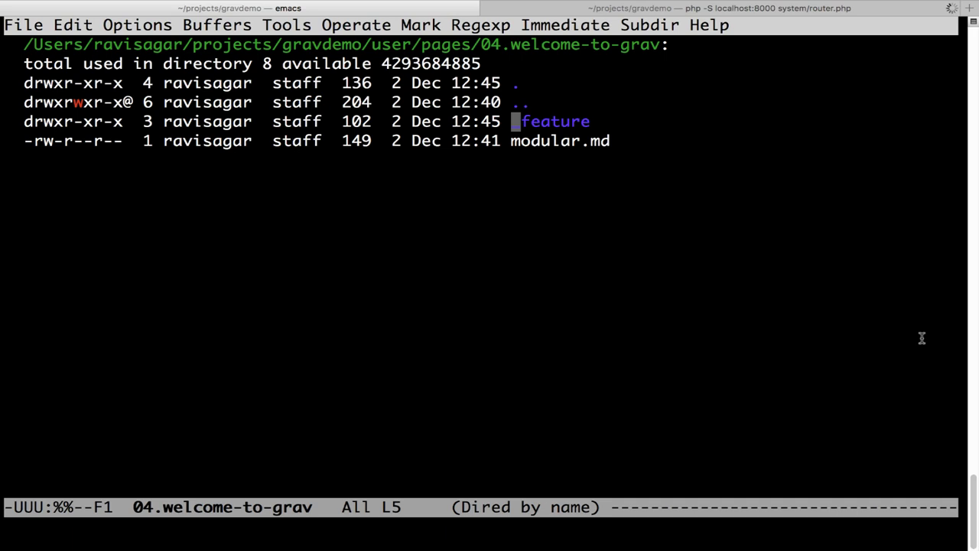
- Reopen and refresh the 04.welcome-to-grav listing, then open _hero to see hero.md
{"action": "key", "text": "Up"}
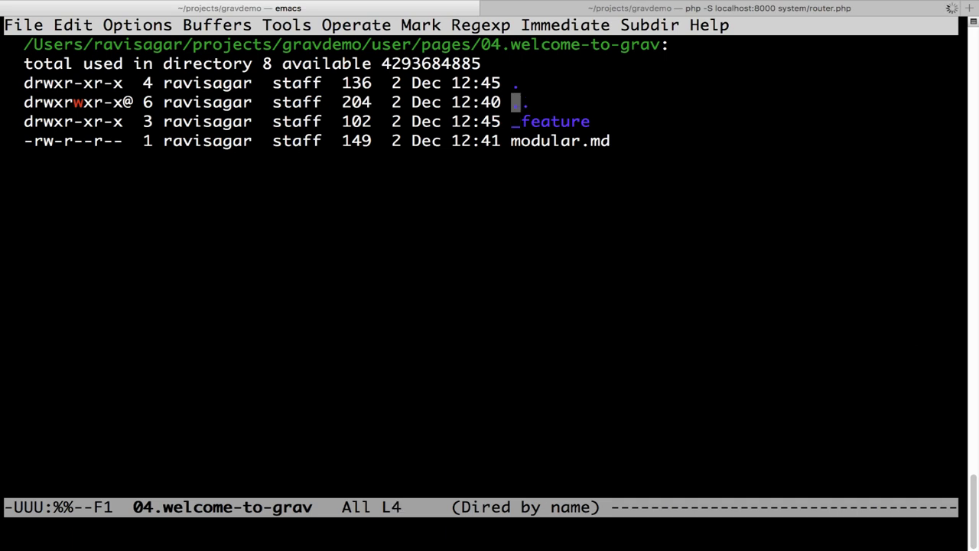
{"action": "key", "text": "Return"}
{"action": "key", "text": "Up"}
{"action": "key", "text": "Down"}
{"action": "key", "text": "Return"}
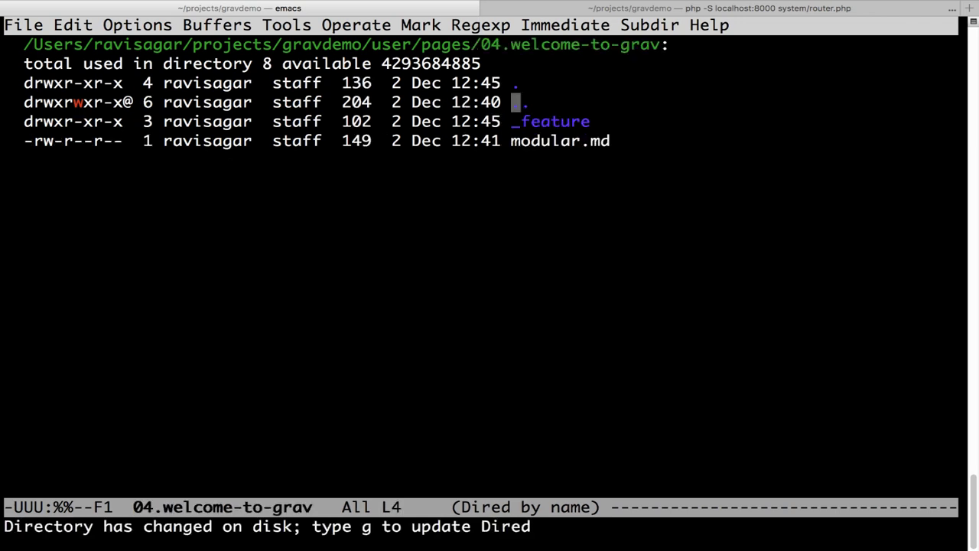
{"action": "key", "text": "g"}
{"action": "key", "text": "Down"}
{"action": "key", "text": "Down"}
{"action": "key", "text": "Return"}
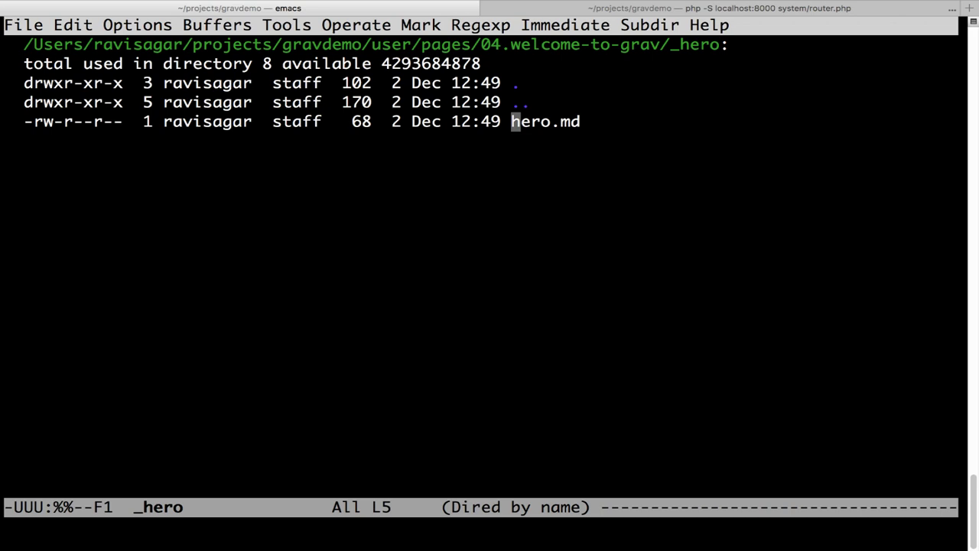
- Quit Emacs and begin a cp command for ~/Desktop/TowerBridge.JPG
{"action": "key", "text": "ctrl+x"}
{"action": "key", "text": "ctrl+c"}
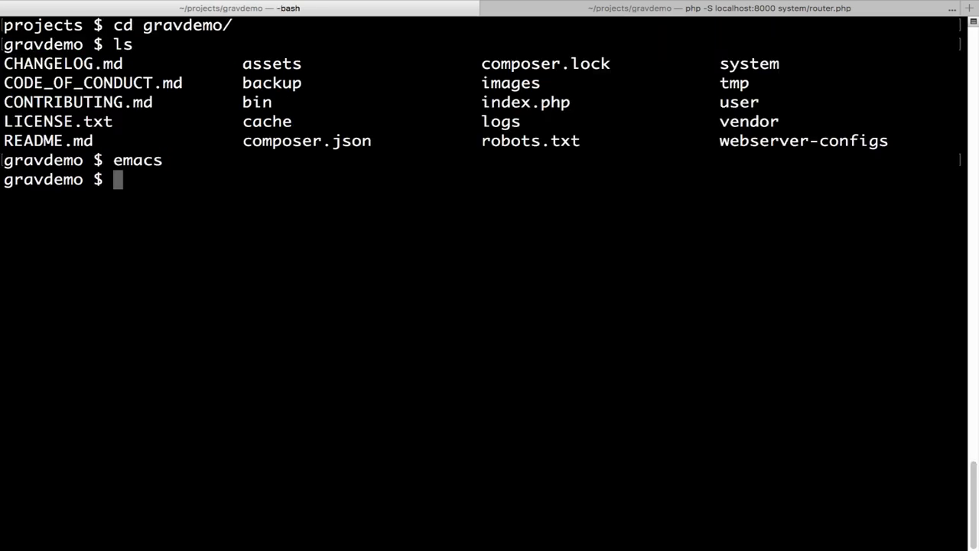
{"action": "type", "text": "cp"}
{"action": "type", "text": "~/De"}
{"action": "key", "text": "Tab"}
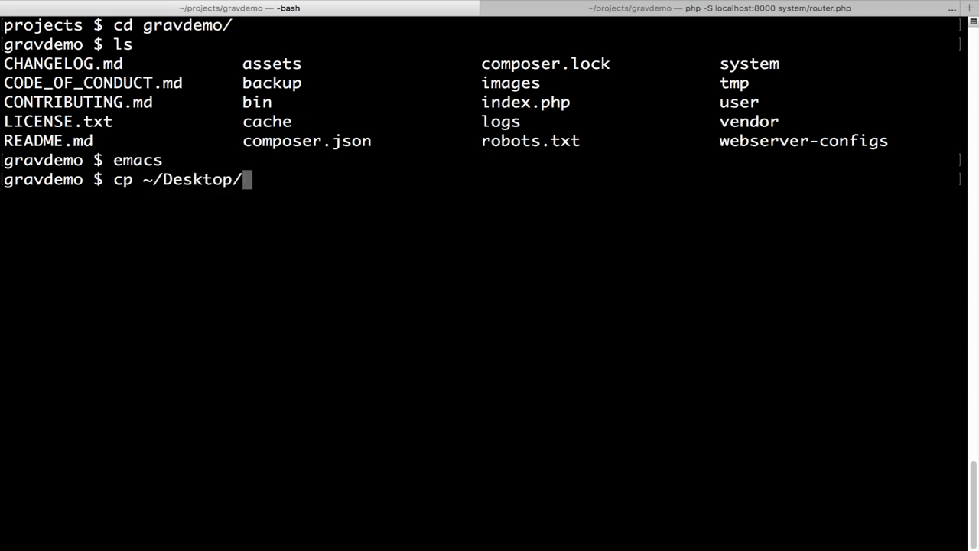
{"action": "type", "text": "Tow"}
{"action": "key", "text": "Tab"}
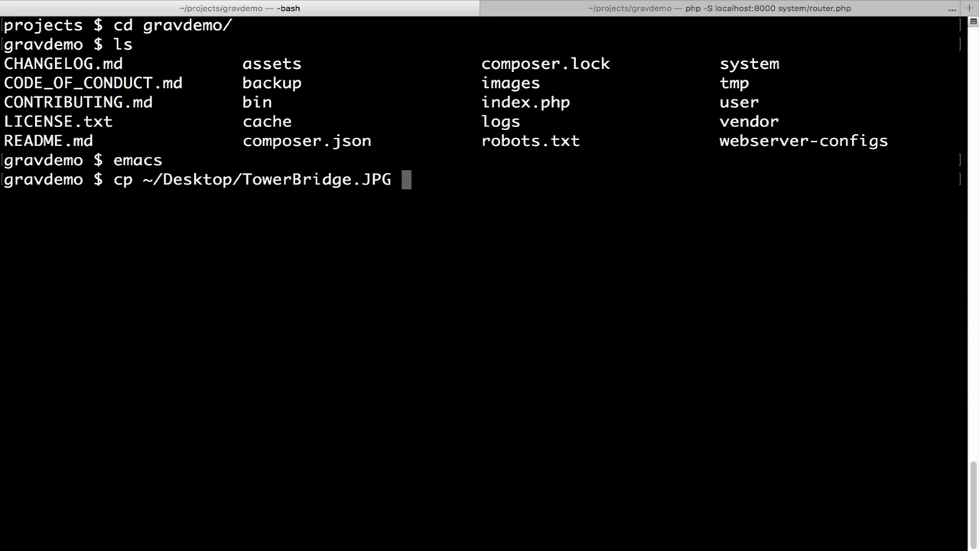
- Complete the destination user/pages/04.welcome-to-grav/_hero/ and run the copy
{"action": "type", "text": "use"}
{"action": "key", "text": "Tab"}
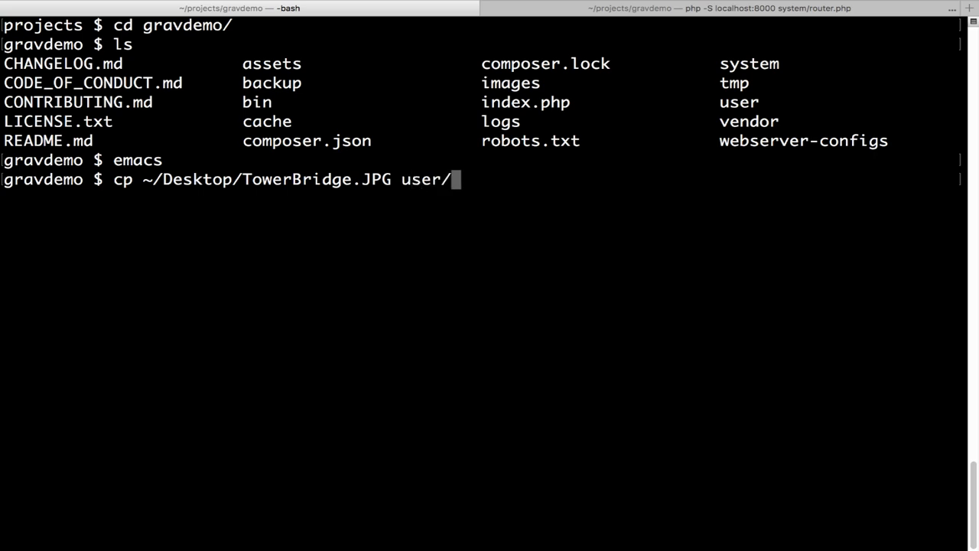
{"action": "type", "text": "pg"}
{"action": "key", "text": "BackSpace"}
{"action": "key", "text": "Tab"}
{"action": "key", "text": "Tab"}
{"action": "type", "text": "a"}
{"action": "key", "text": "Tab"}
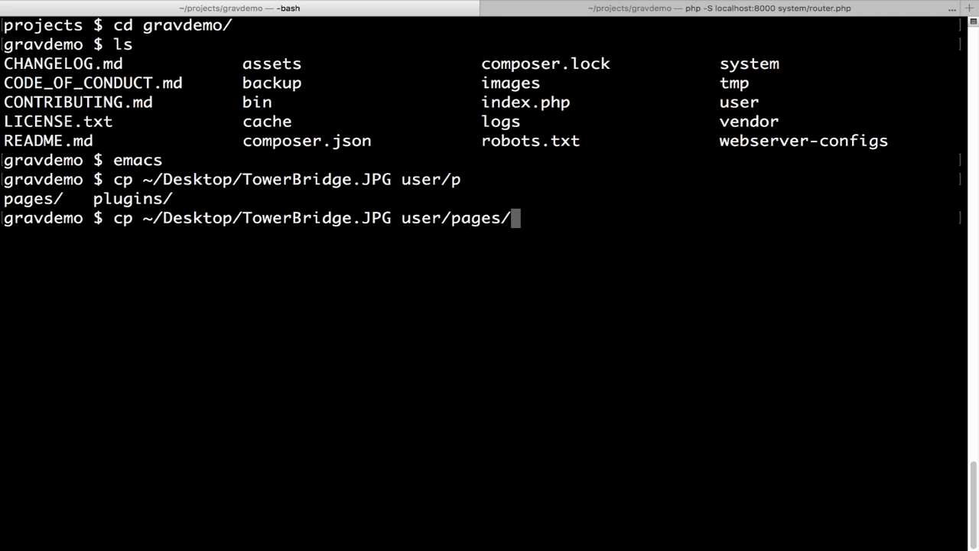
{"action": "type", "text": "0"}
{"action": "key", "text": "Tab"}
{"action": "key", "text": "Tab"}
{"action": "key", "text": "Tab"}
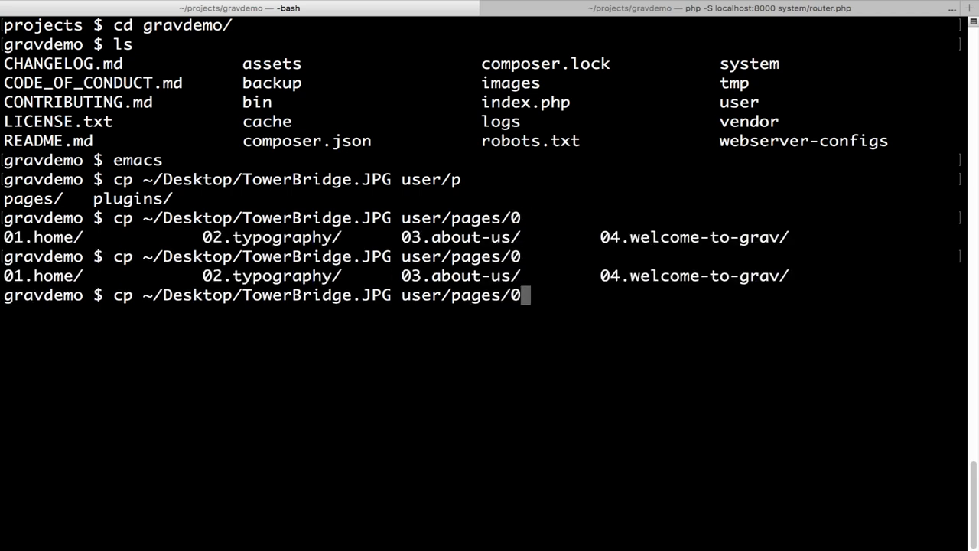
{"action": "type", "text": "4.we"}
{"action": "key", "text": "Tab"}
{"action": "type", "text": "_h"}
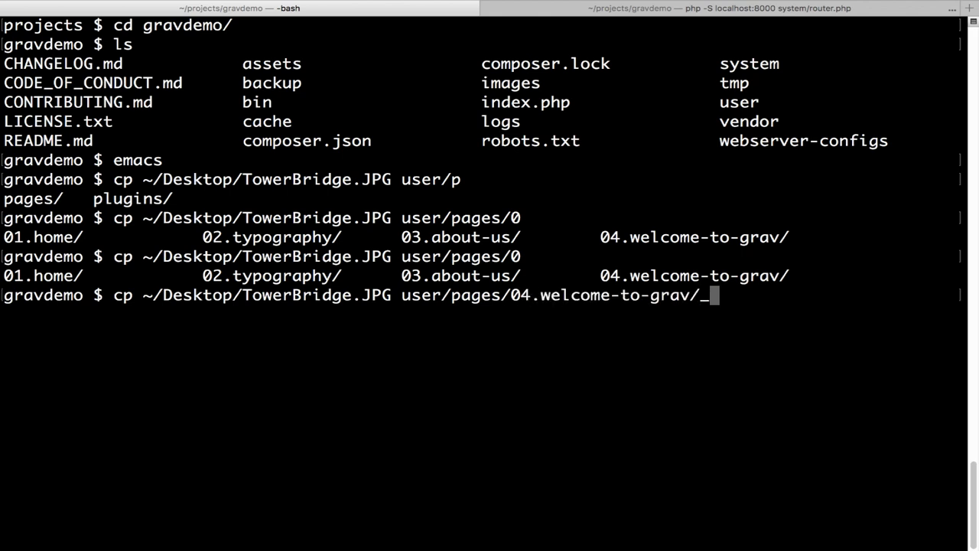
{"action": "key", "text": "Tab"}
{"action": "key", "text": "Tab"}
{"action": "key", "text": "BackSpace"}
{"action": "key", "text": "BackSpace"}
{"action": "key", "text": "BackSpace"}
{"action": "key", "text": "BackSpace"}
{"action": "key", "text": "BackSpace"}
{"action": "key", "text": "BackSpace"}
{"action": "key", "text": "BackSpace"}
{"action": "key", "text": "Return"}
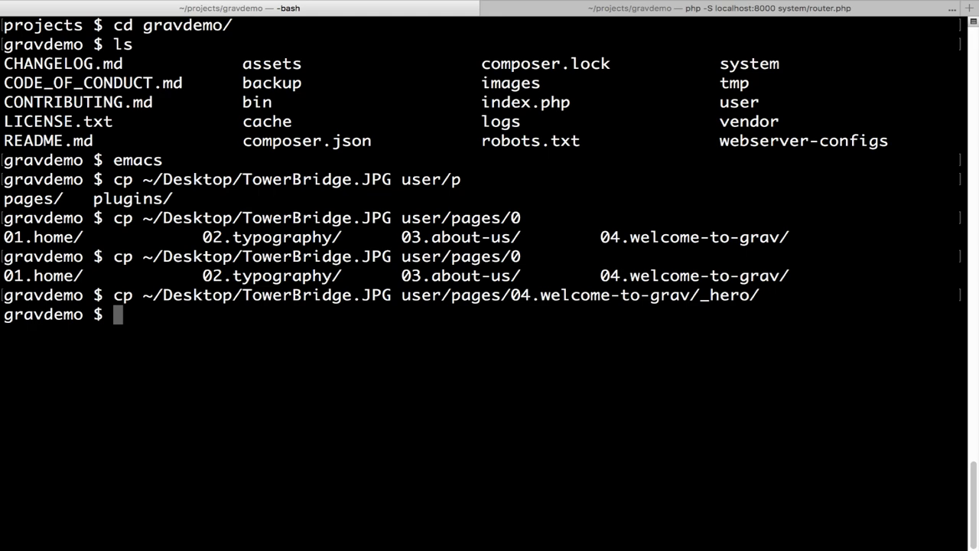
{"action": "key", "text": "ctrl+Left"}
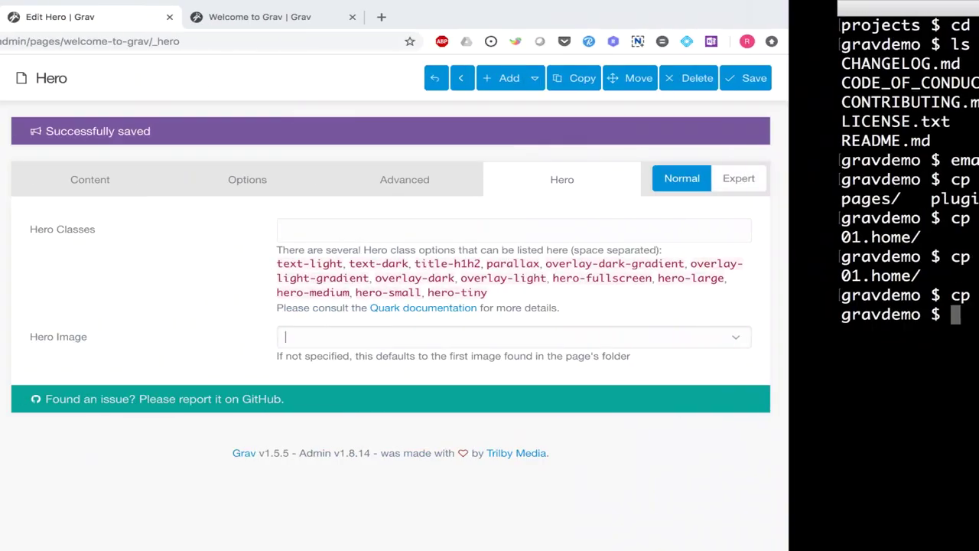
- Choose TowerBridge.JPG as the Hero Image and save the Hero page
{"action": "left_click", "coordinate": [697, 341]}
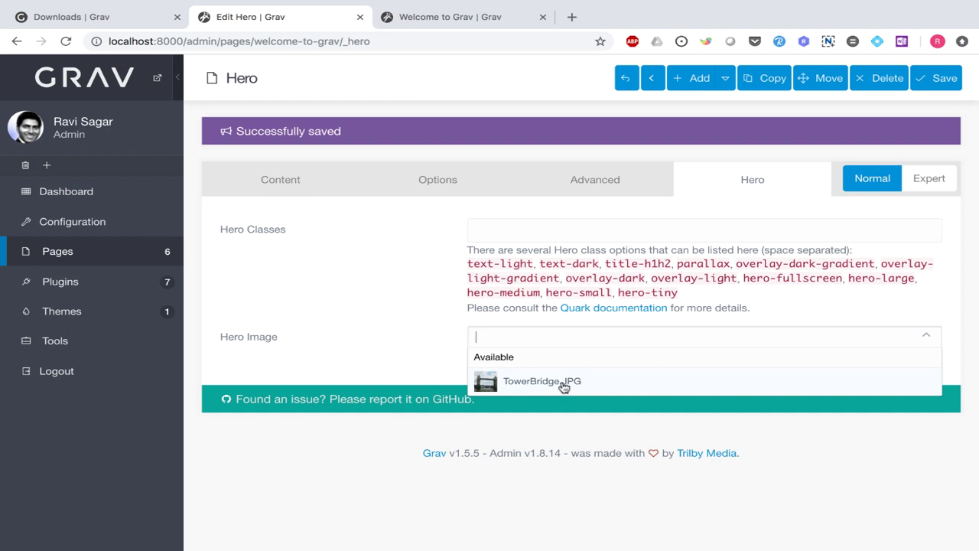
{"action": "left_click", "coordinate": [564, 384]}
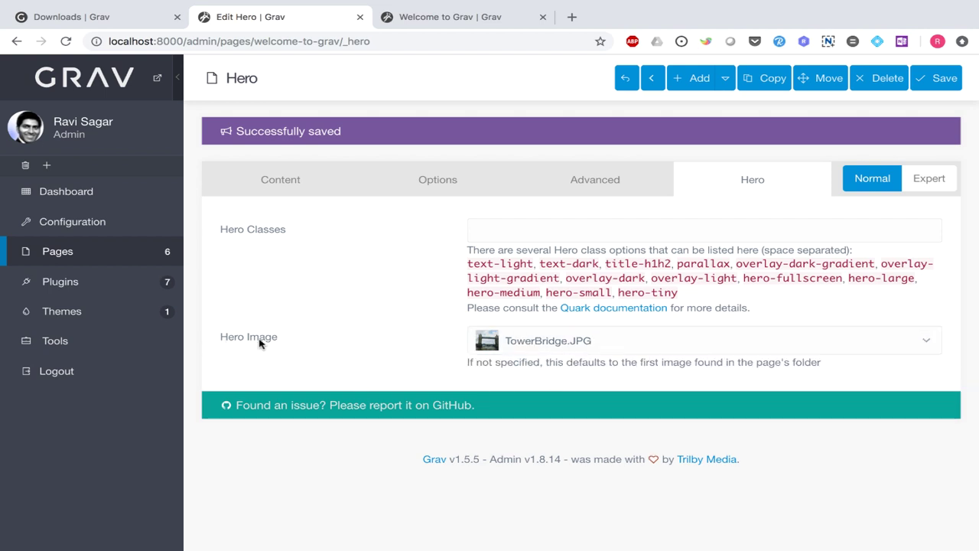
{"action": "left_click", "coordinate": [931, 77]}
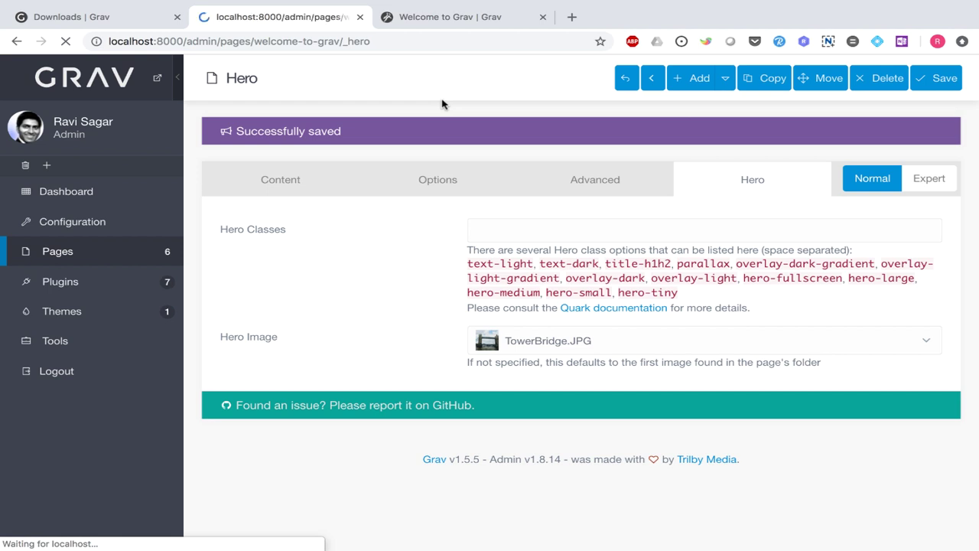
{"action": "left_click", "coordinate": [465, 19]}
- Reload the home page and inspect the 'Welcome to my website' heading and subtitle over the Tower Bridge hero
{"action": "left_click", "coordinate": [65, 44]}
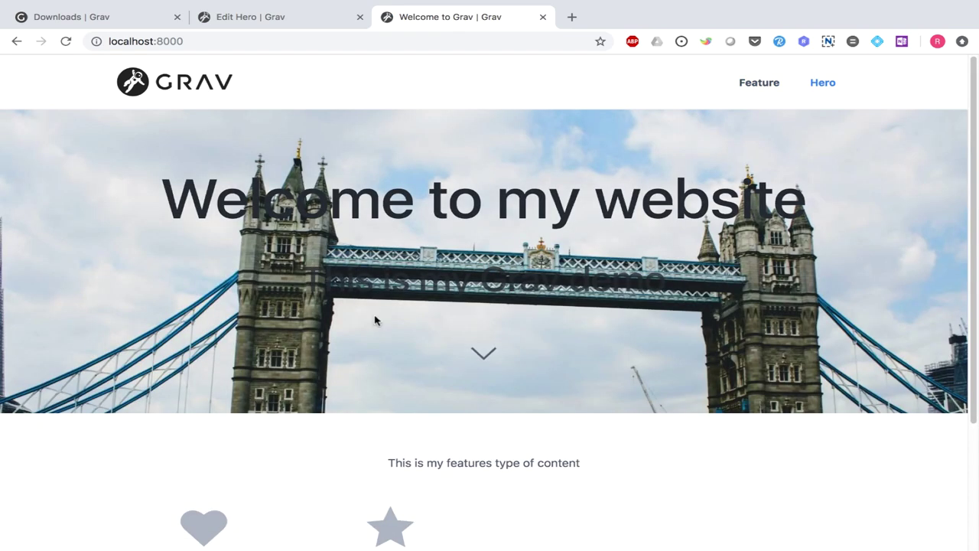
{"action": "scroll", "coordinate": [226, 353], "scroll_direction": "down", "scroll_amount": 3}
{"action": "scroll", "coordinate": [226, 353], "scroll_direction": "up", "scroll_amount": 3}
{"action": "triple_click", "coordinate": [419, 194]}
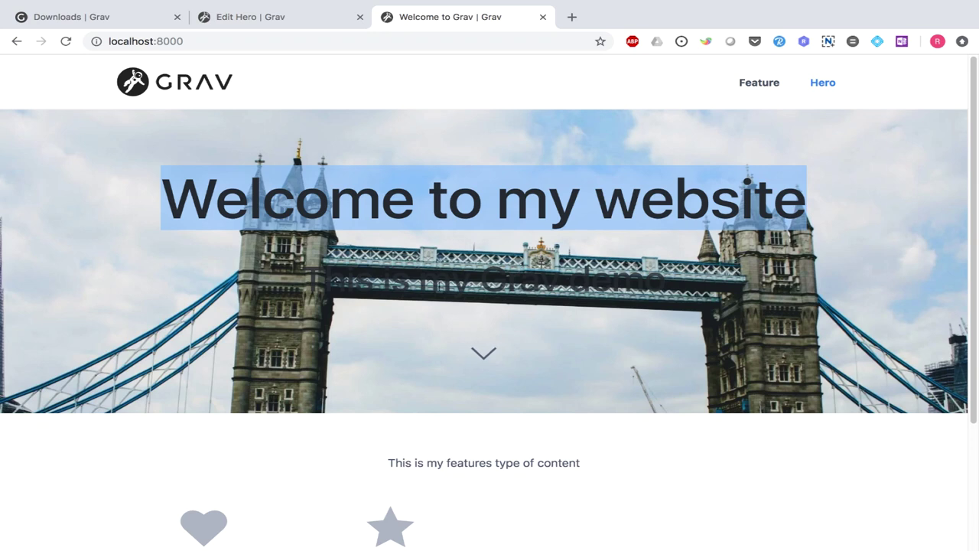
{"action": "triple_click", "coordinate": [439, 284]}
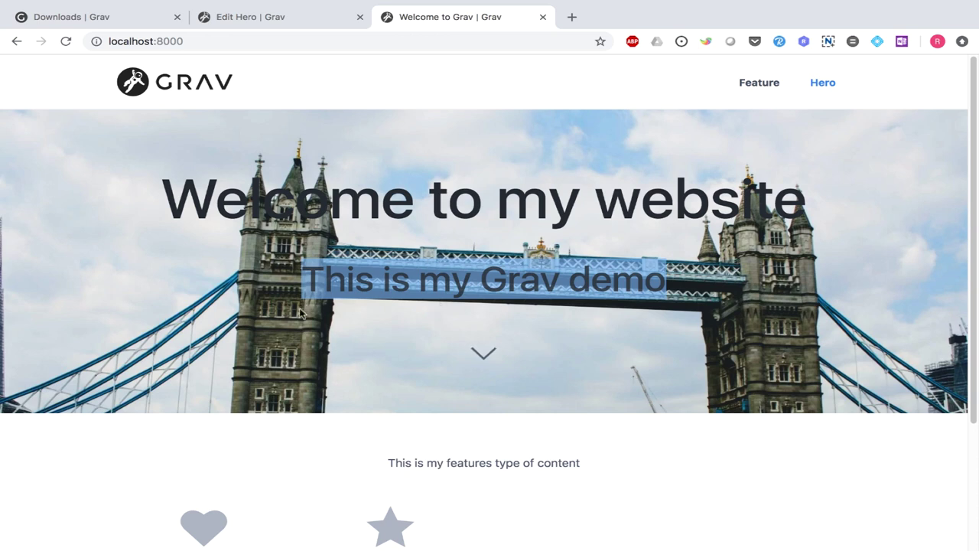
{"action": "left_click", "coordinate": [114, 357]}
- Use the hero's down arrow to jump to the features section, then return to the Hero editor
{"action": "scroll", "coordinate": [111, 306], "scroll_direction": "down", "scroll_amount": 2}
{"action": "scroll", "coordinate": [116, 299], "scroll_direction": "up", "scroll_amount": 2}
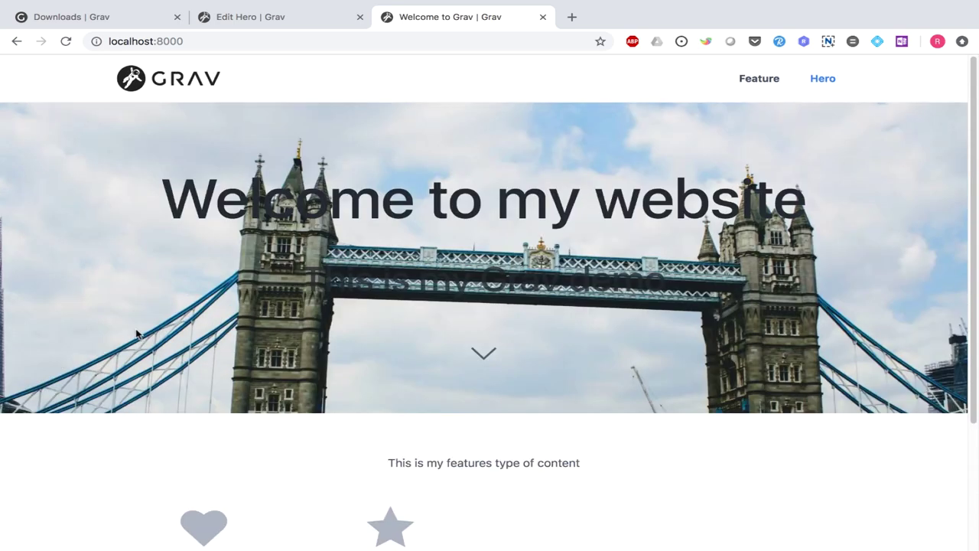
{"action": "left_click", "coordinate": [489, 358]}
{"action": "scroll", "coordinate": [490, 356], "scroll_direction": "up", "scroll_amount": 4}
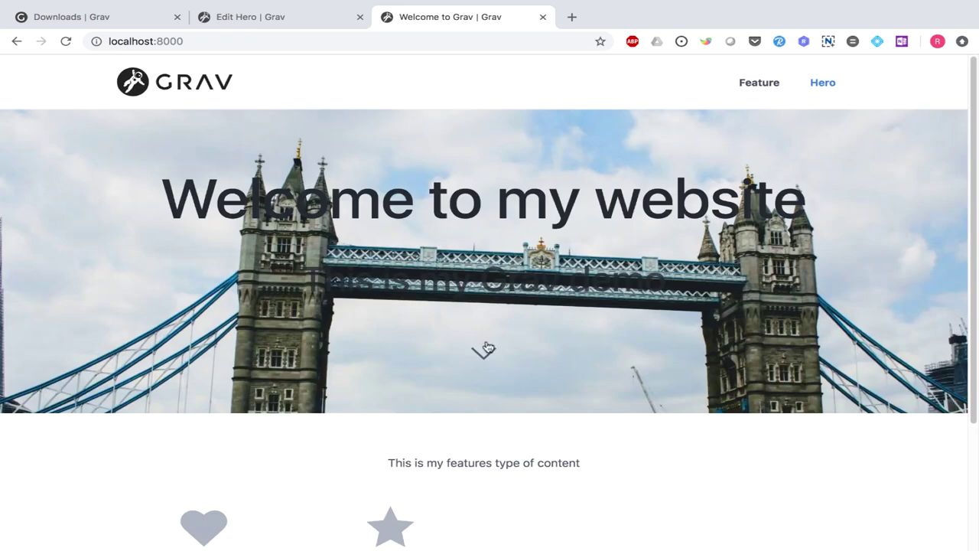
{"action": "left_click", "coordinate": [486, 350]}
{"action": "scroll", "coordinate": [494, 353], "scroll_direction": "up", "scroll_amount": 4}
{"action": "key", "text": "ctrl+shift+Tab"}
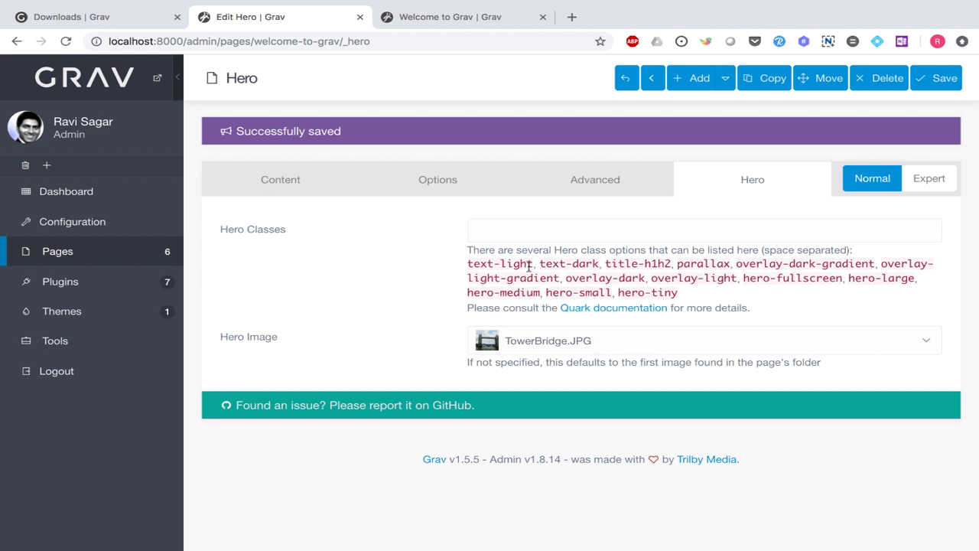
- Add text-light and title-h1h2 from the help text to the Hero Classes field
{"action": "left_click_drag", "start_coordinate": [533, 264], "coordinate": [534, 263]}
{"action": "key", "text": "ctrl+c"}
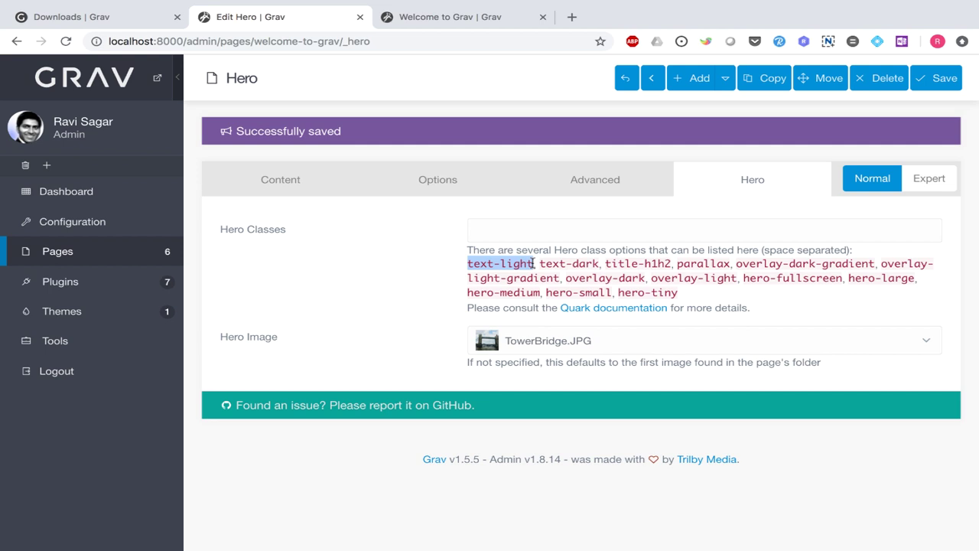
{"action": "left_click", "coordinate": [527, 229]}
{"action": "key", "text": "ctrl+v"}
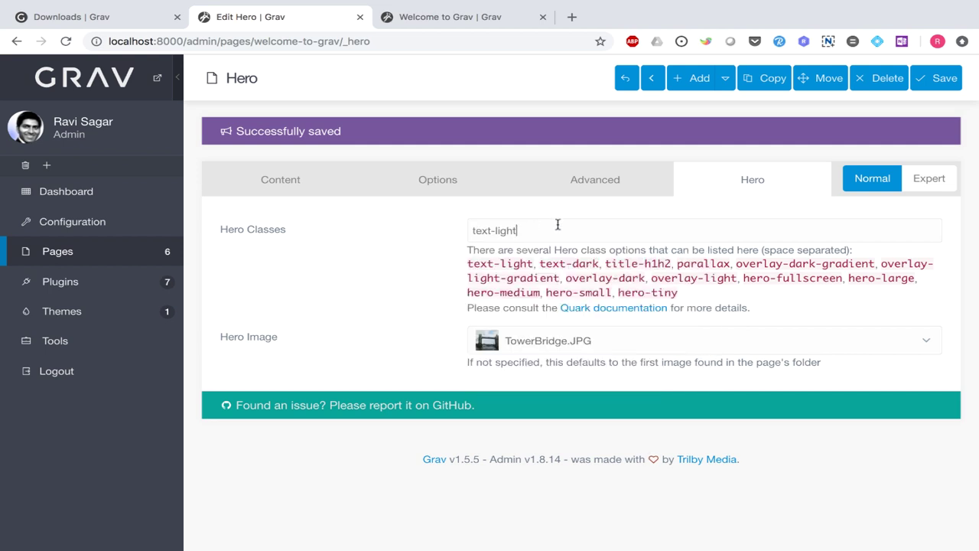
{"action": "left_click_drag", "start_coordinate": [671, 264], "coordinate": [605, 263]}
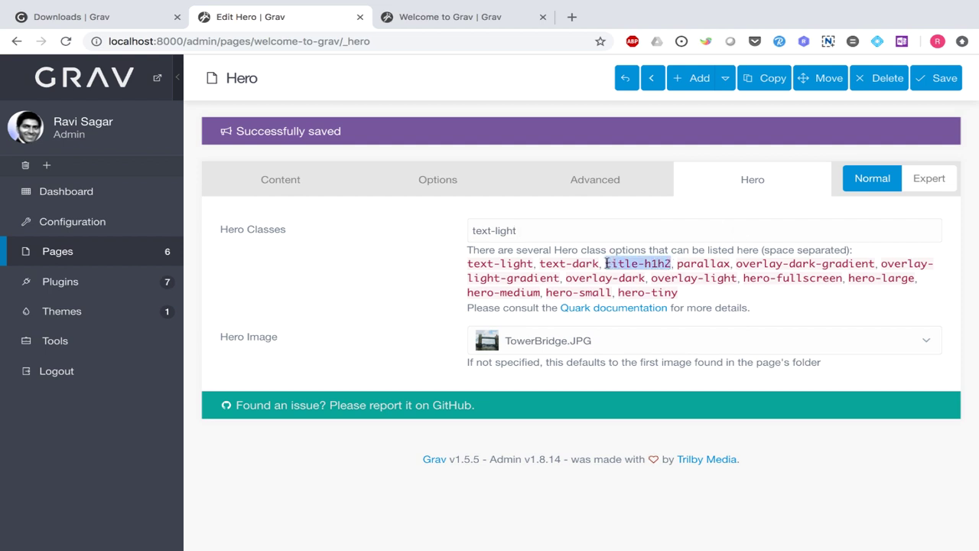
{"action": "key", "text": "ctrl+c"}
{"action": "left_click", "coordinate": [579, 231]}
{"action": "key", "text": "ctrl+v"}
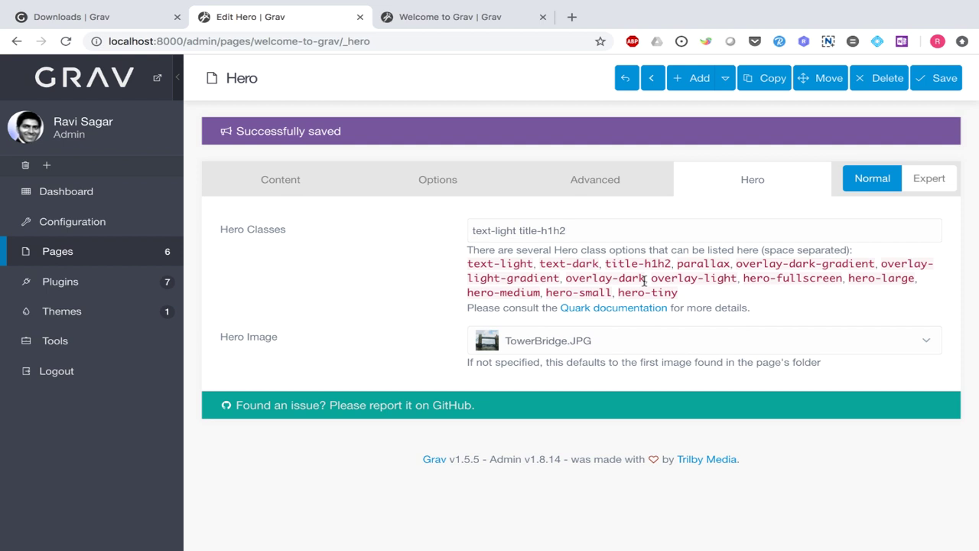
- Append overlay-dark and hero-medium to the Hero Classes and save the Hero page
{"action": "left_click_drag", "start_coordinate": [646, 279], "coordinate": [567, 283]}
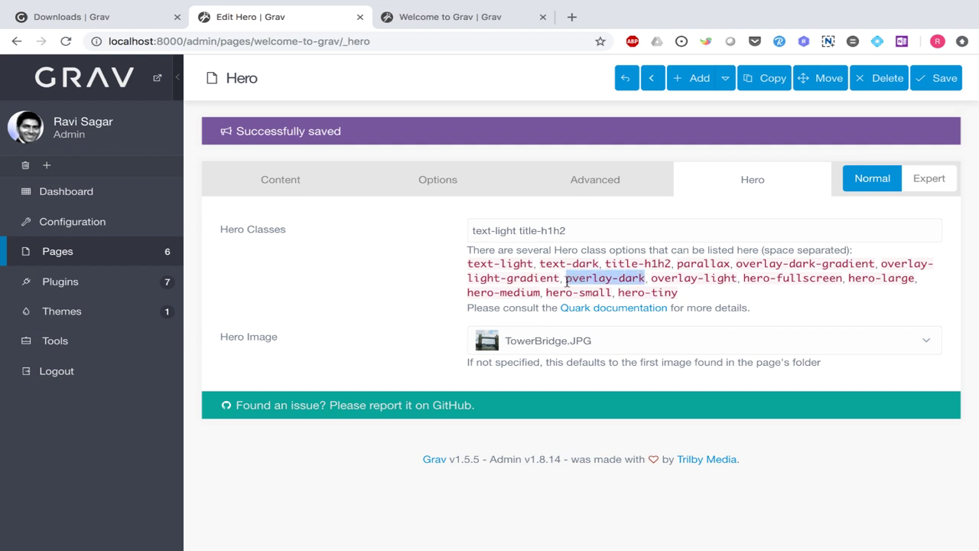
{"action": "left_click", "coordinate": [645, 233]}
{"action": "key", "text": "ctrl+v"}
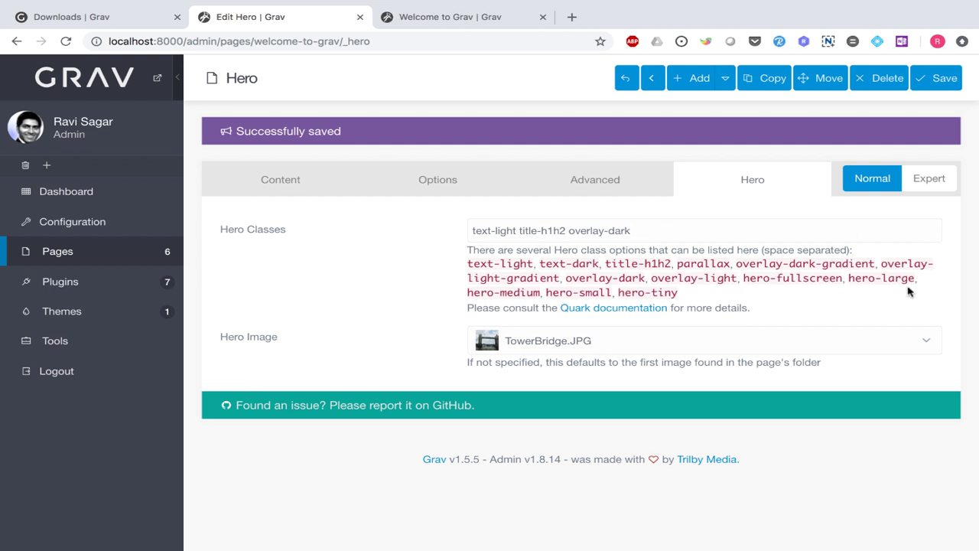
{"action": "left_click_drag", "start_coordinate": [541, 293], "coordinate": [468, 293]}
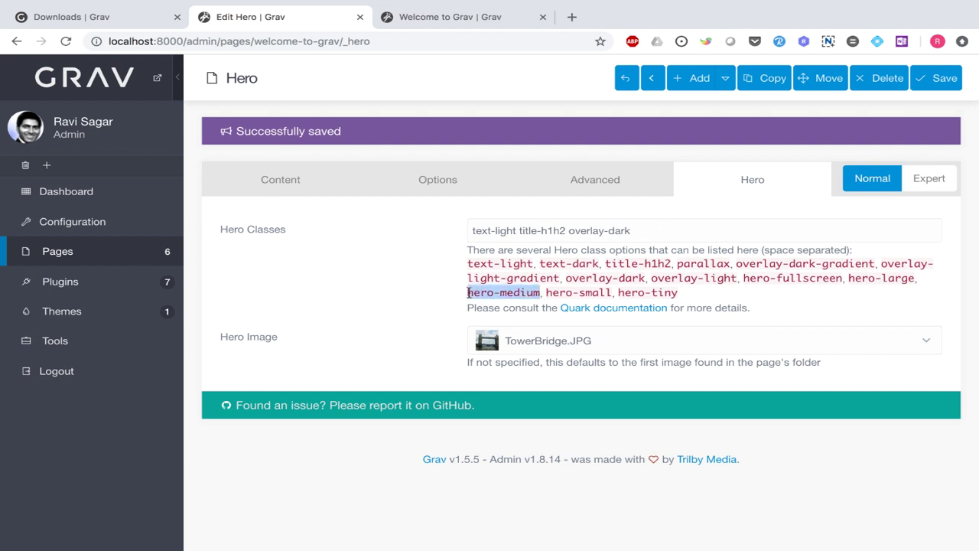
{"action": "left_click", "coordinate": [667, 230]}
{"action": "key", "text": "super+v"}
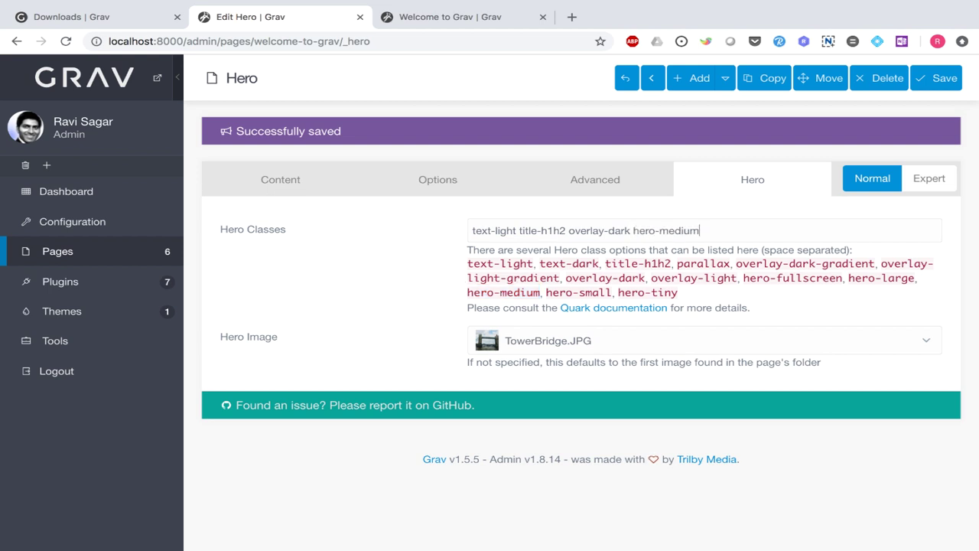
{"action": "left_click", "coordinate": [945, 89]}
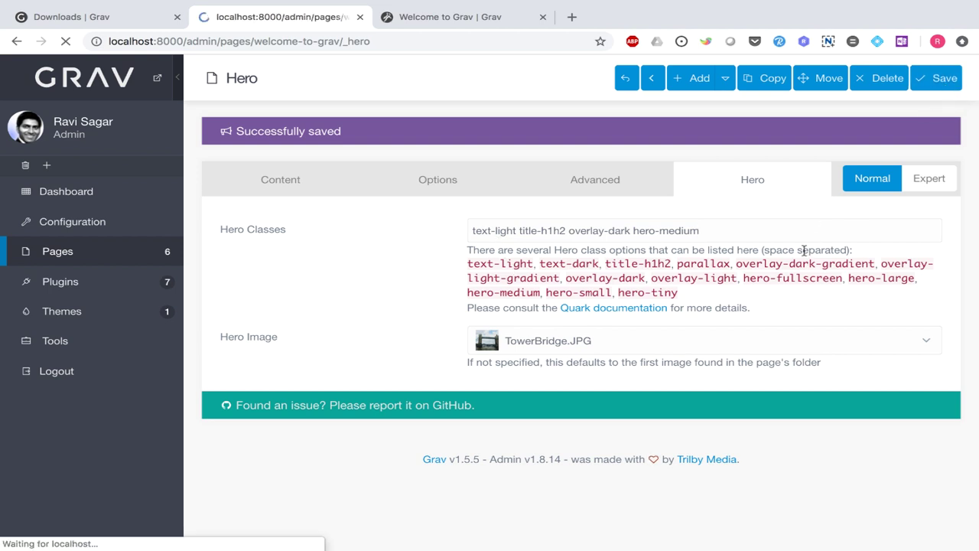
- Reload the live site to review the shorter, darkened Tower Bridge hero, then return to the Hero editor
{"action": "key", "text": "ctrl+Tab"}
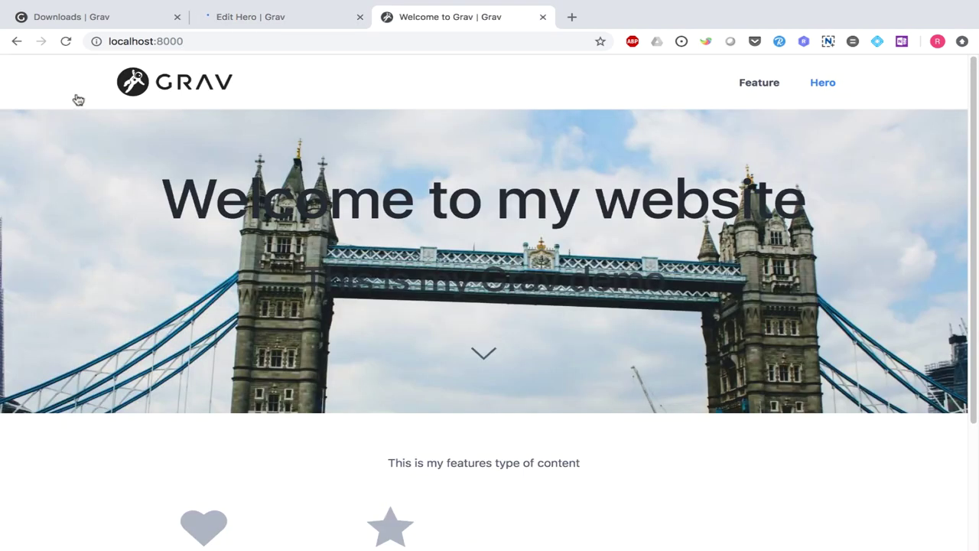
{"action": "left_click", "coordinate": [66, 41]}
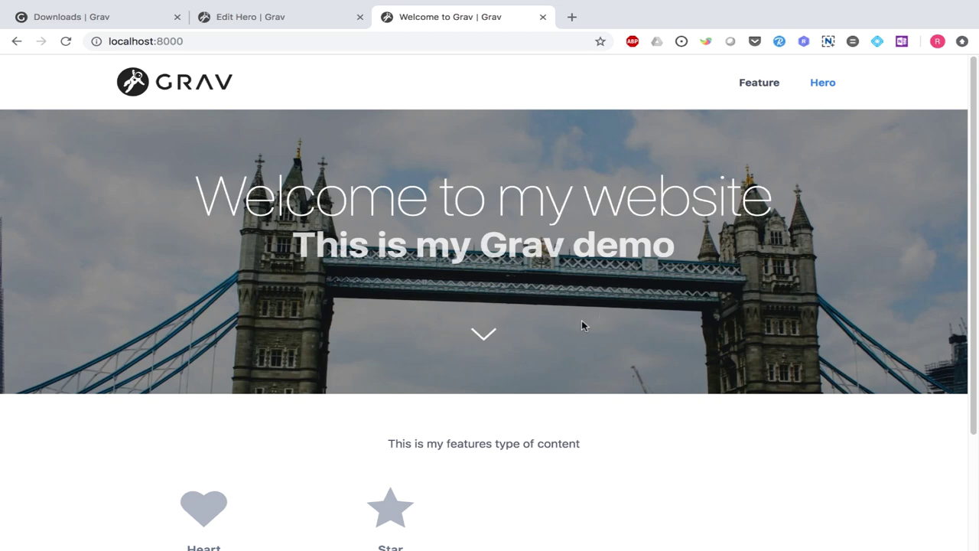
{"action": "scroll", "coordinate": [582, 325], "scroll_direction": "down", "scroll_amount": 2}
{"action": "scroll", "coordinate": [581, 325], "scroll_direction": "up", "scroll_amount": 2}
{"action": "scroll", "coordinate": [841, 330], "scroll_direction": "down", "scroll_amount": 3}
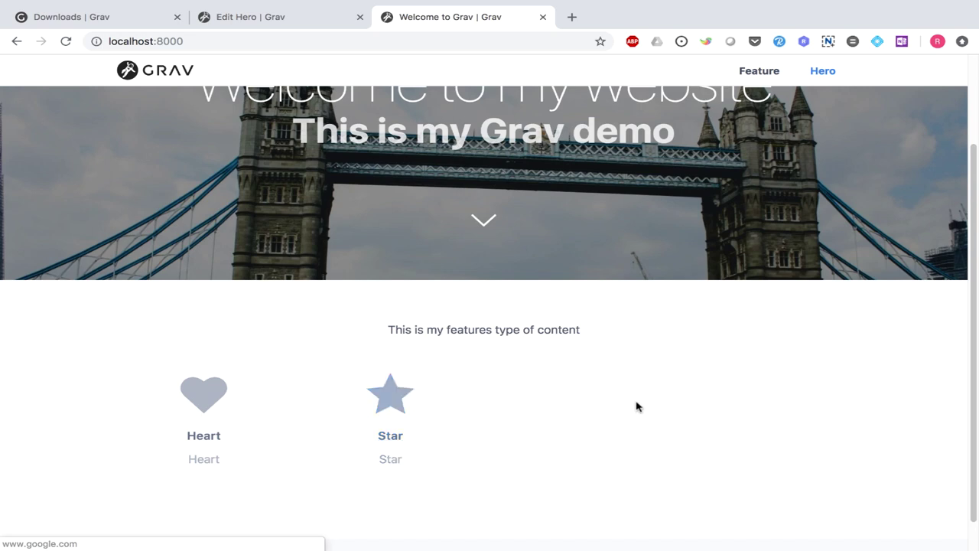
{"action": "key", "text": "ctrl+shift+Tab"}
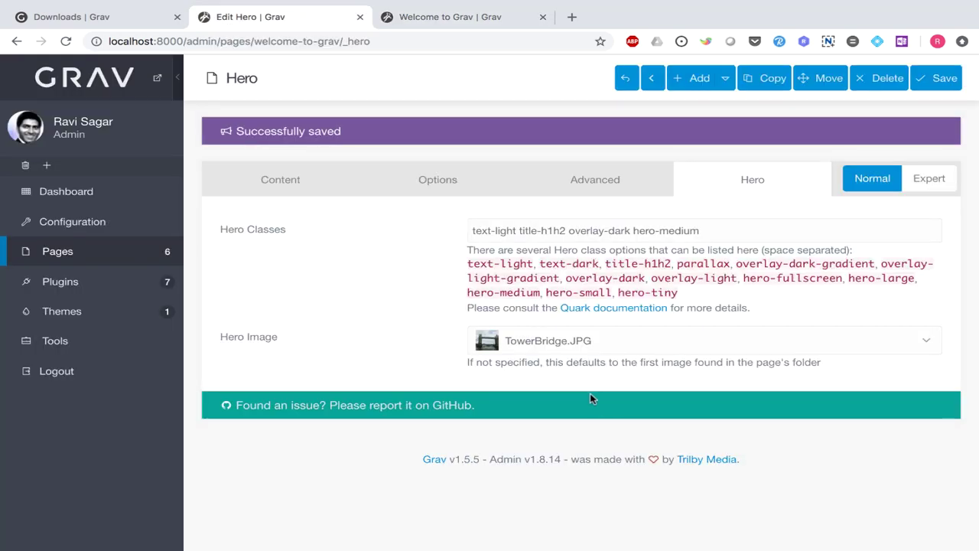
- Add a modular page titled 'Text' with parent Welcome to Grav and the Text template
{"action": "left_click", "coordinate": [95, 254]}
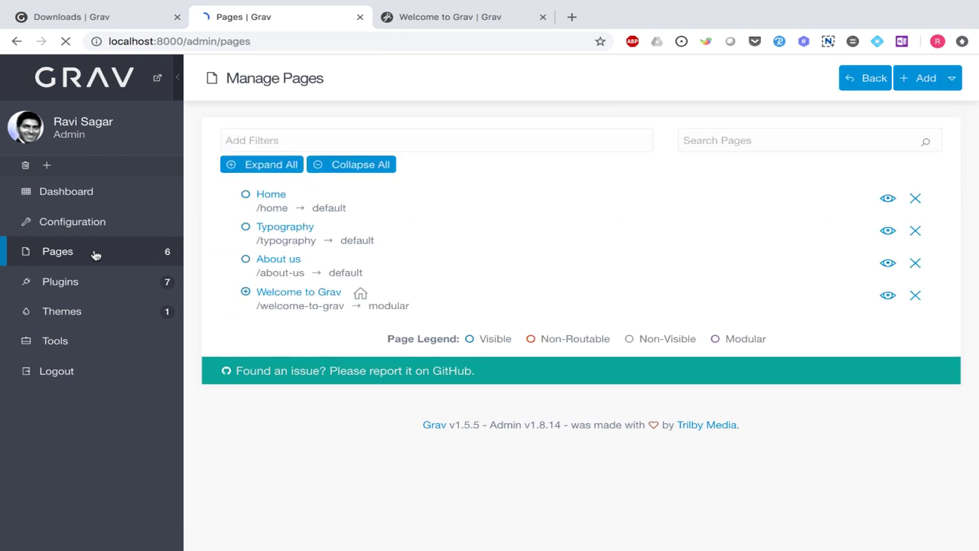
{"action": "left_click", "coordinate": [245, 292]}
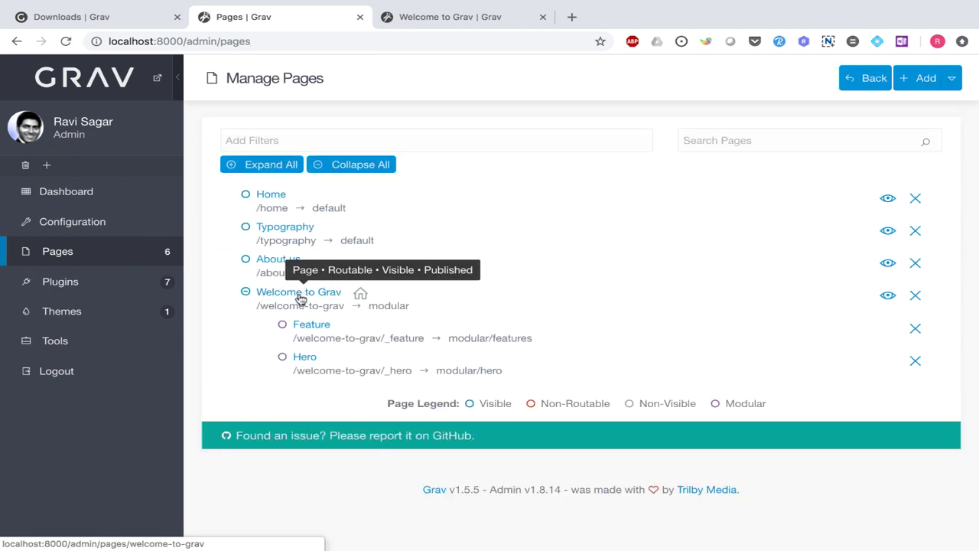
{"action": "left_click", "coordinate": [952, 78]}
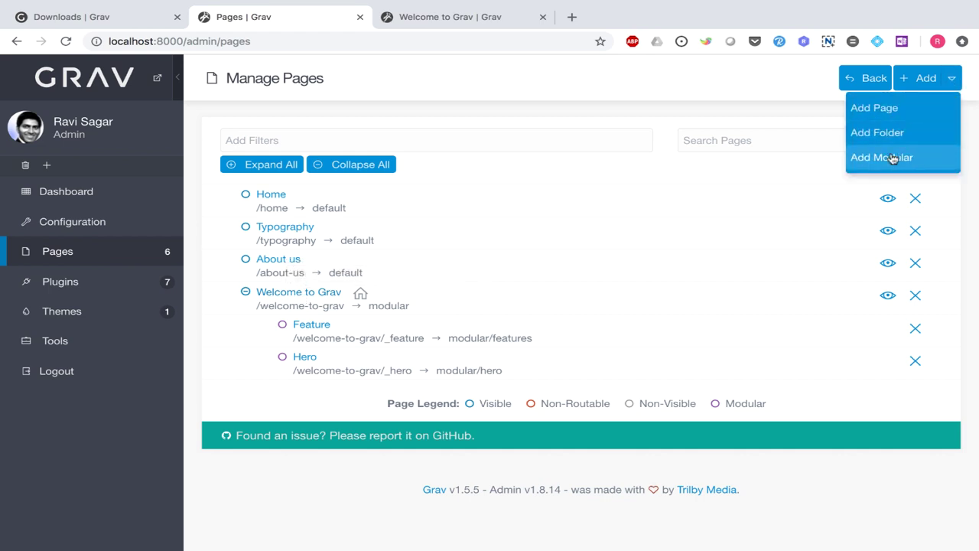
{"action": "left_click", "coordinate": [885, 156]}
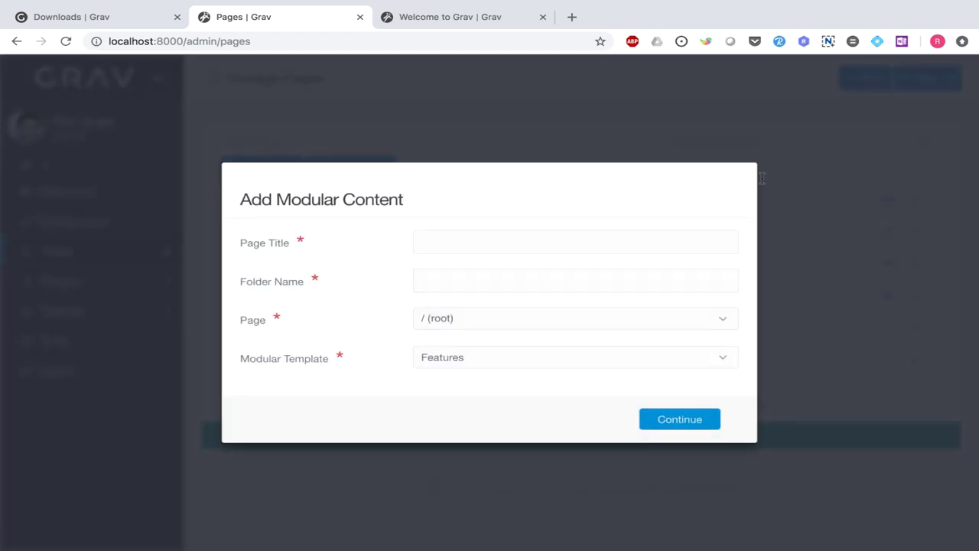
{"action": "left_click", "coordinate": [450, 243]}
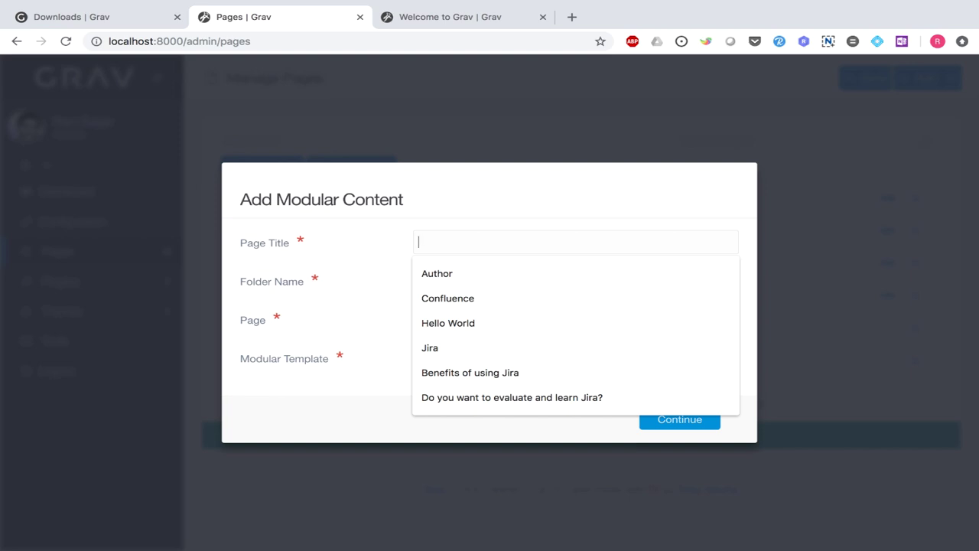
{"action": "type", "text": "Text"}
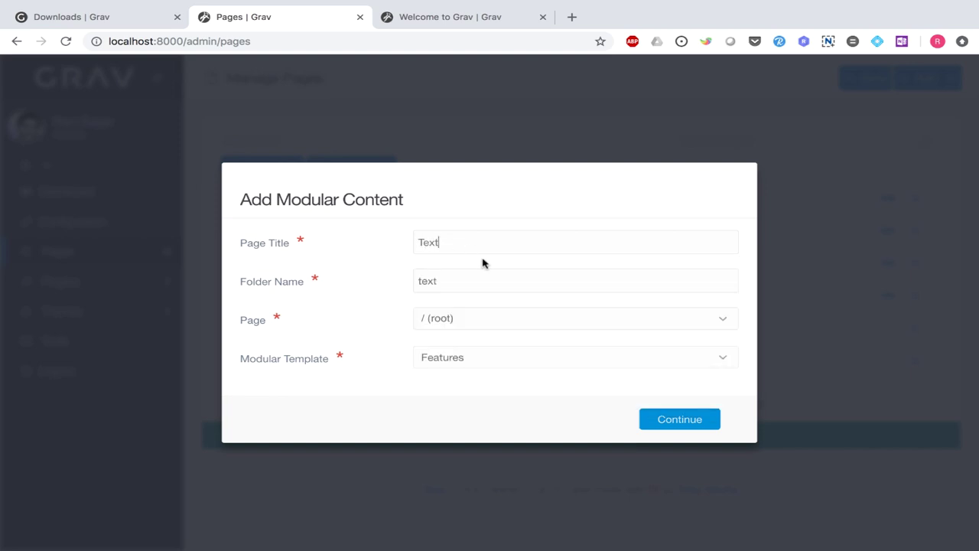
{"action": "left_click", "coordinate": [667, 321]}
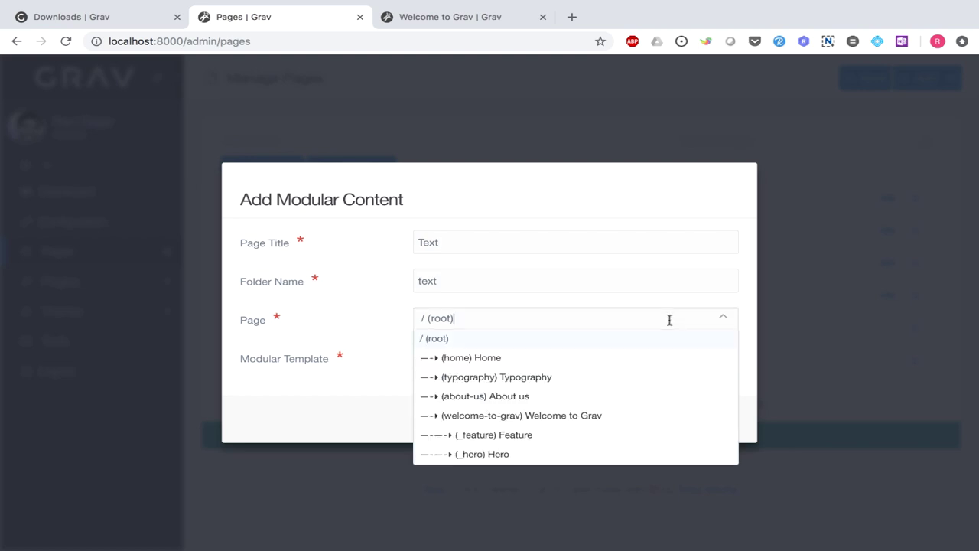
{"action": "left_click", "coordinate": [544, 417]}
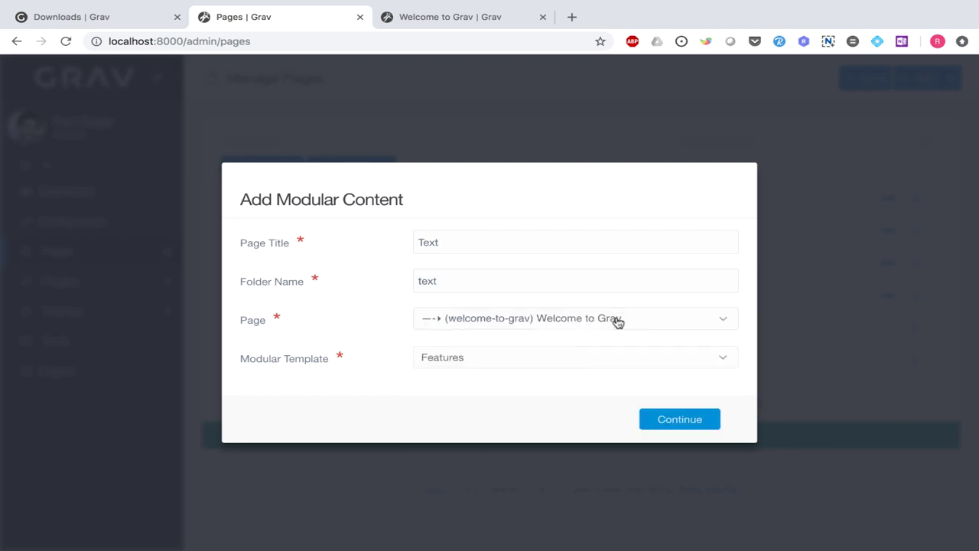
{"action": "left_click", "coordinate": [711, 362]}
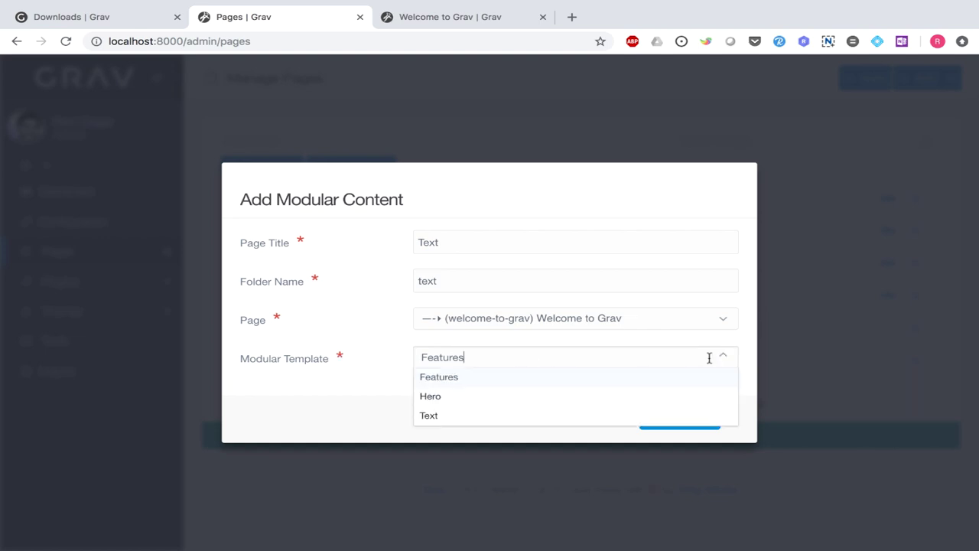
{"action": "left_click", "coordinate": [528, 415]}
{"action": "left_click", "coordinate": [658, 422]}
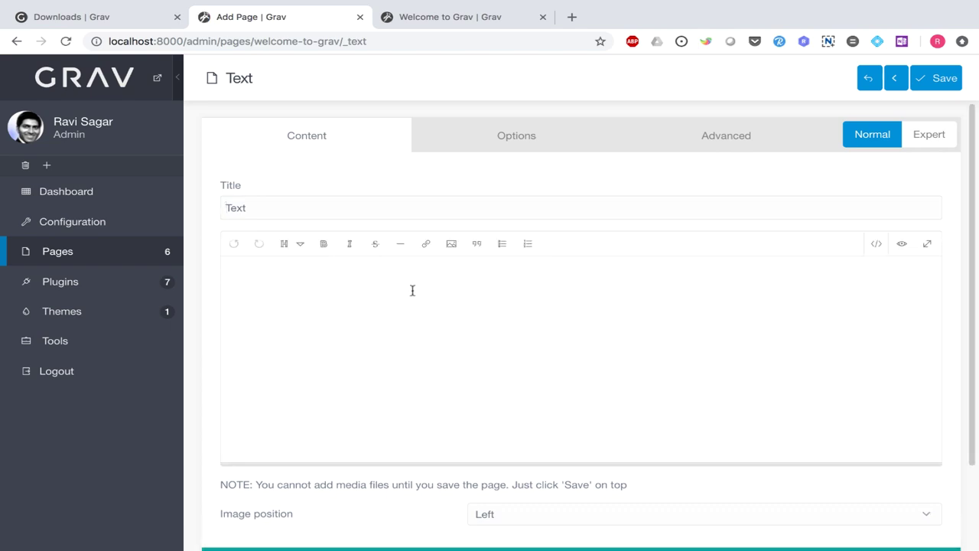
- Write 'This is my simple text.' in the editor and paste it four more times
{"action": "type", "text": "This is my simple text."}
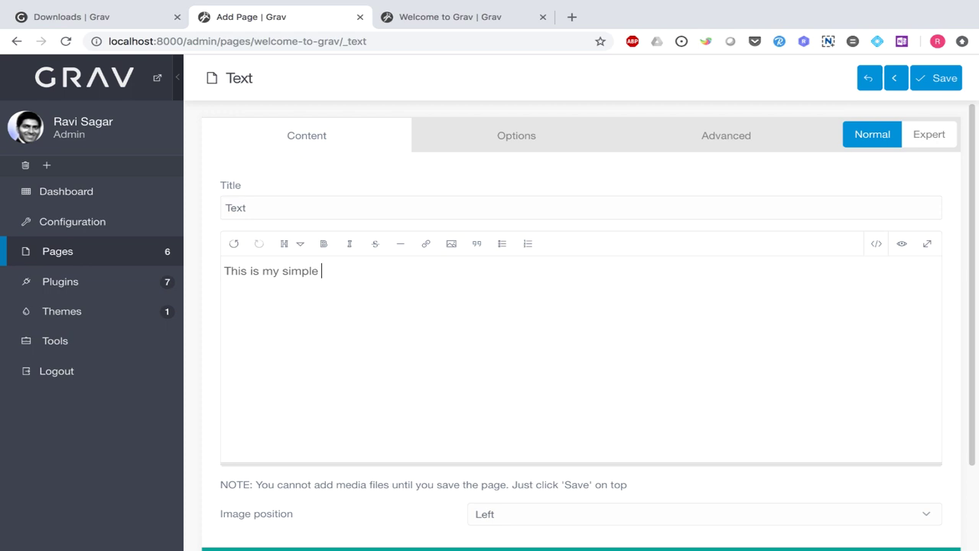
{"action": "key", "text": "ctrl+a"}
{"action": "key", "text": "ctrl+c"}
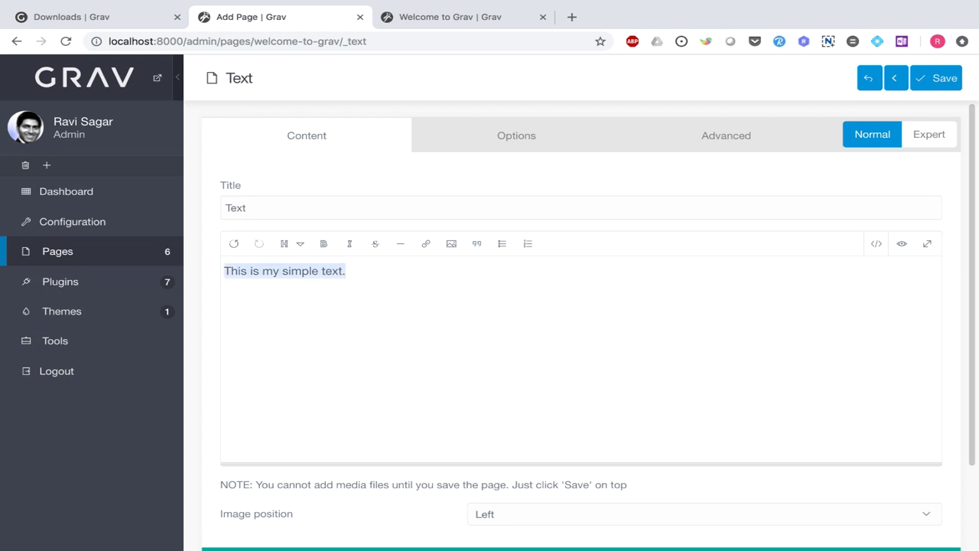
{"action": "key", "text": "Right"}
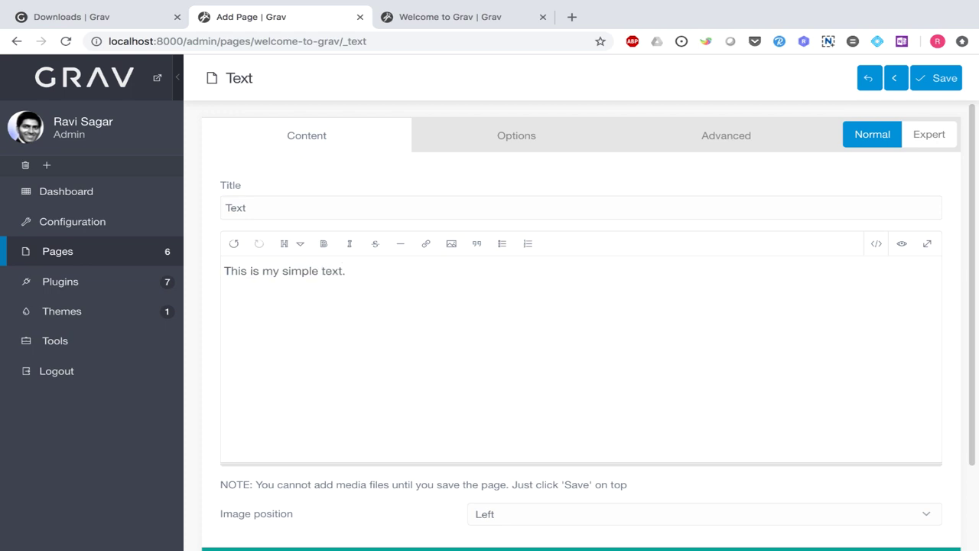
{"action": "key", "text": "ctrl+v"}
{"action": "key", "text": "ctrl+v"}
{"action": "key", "text": "ctrl+v"}
{"action": "key", "text": "ctrl+v"}
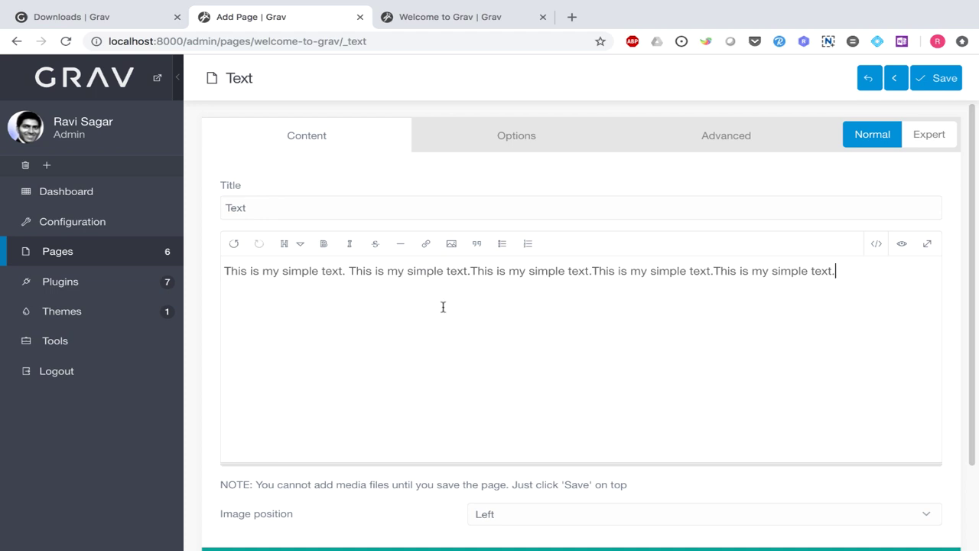
- Glance at the section's Advanced settings, go back to Content, and save the Text section
{"action": "scroll", "coordinate": [489, 338], "scroll_direction": "down", "scroll_amount": 2}
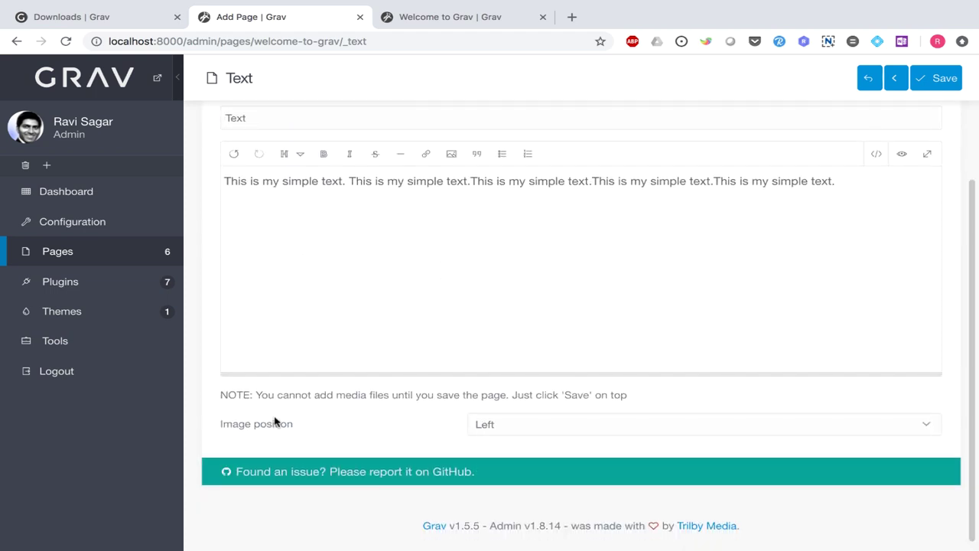
{"action": "scroll", "coordinate": [277, 420], "scroll_direction": "up", "scroll_amount": 2}
{"action": "left_click", "coordinate": [743, 136]}
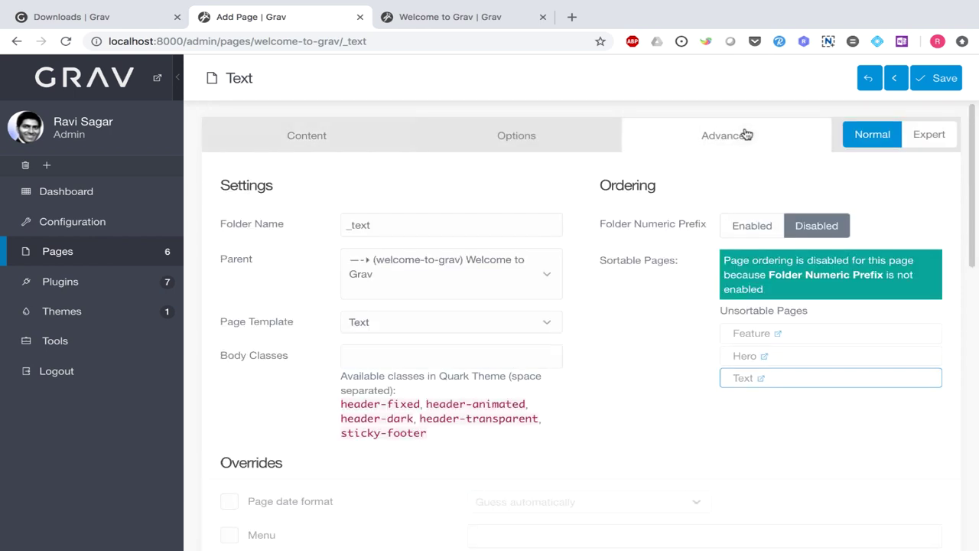
{"action": "scroll", "coordinate": [467, 291], "scroll_direction": "down", "scroll_amount": 2}
{"action": "scroll", "coordinate": [470, 293], "scroll_direction": "up", "scroll_amount": 2}
{"action": "left_click", "coordinate": [264, 138]}
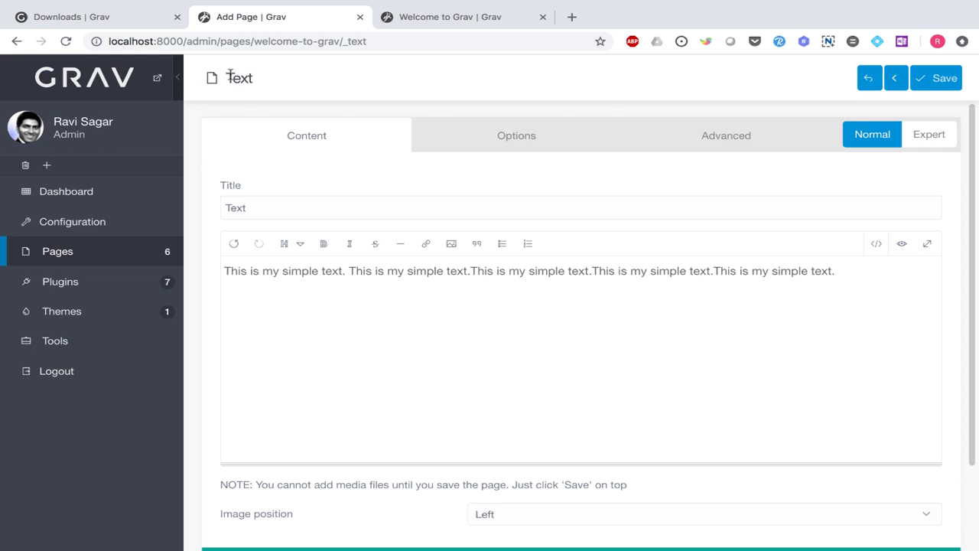
{"action": "left_click", "coordinate": [934, 78]}
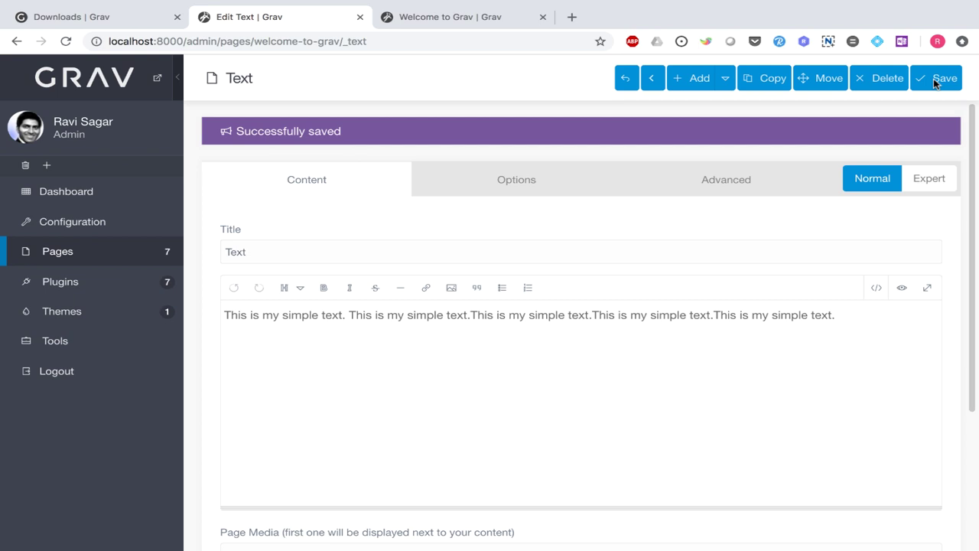
{"action": "key", "text": "ctrl+Tab"}
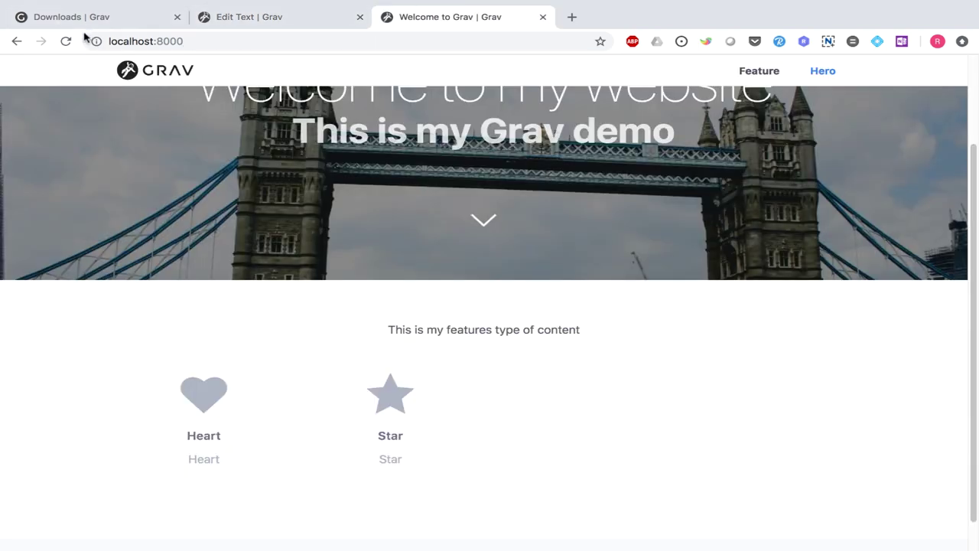
{"action": "left_click", "coordinate": [66, 41]}
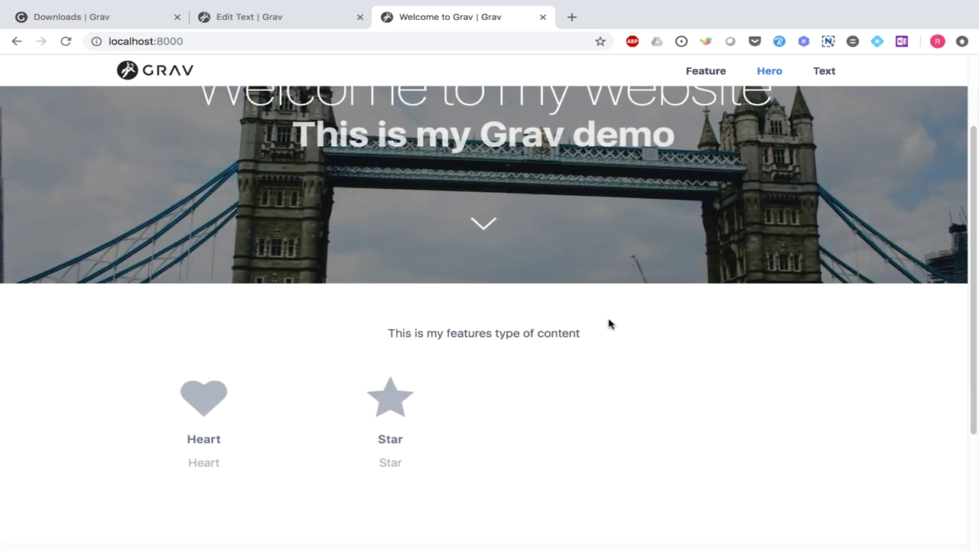
{"action": "scroll", "coordinate": [608, 324], "scroll_direction": "down", "scroll_amount": 3}
{"action": "triple_click", "coordinate": [420, 424]}
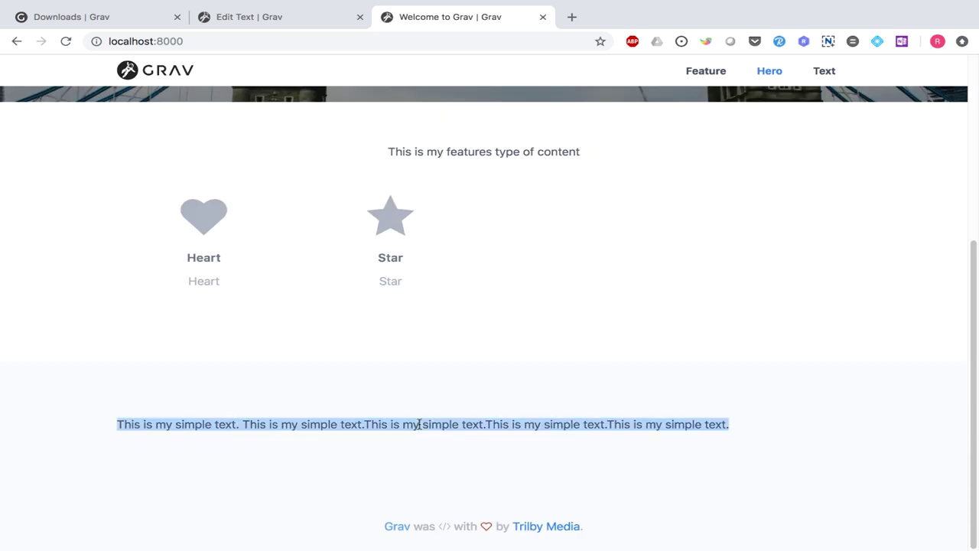
{"action": "left_click", "coordinate": [419, 424]}
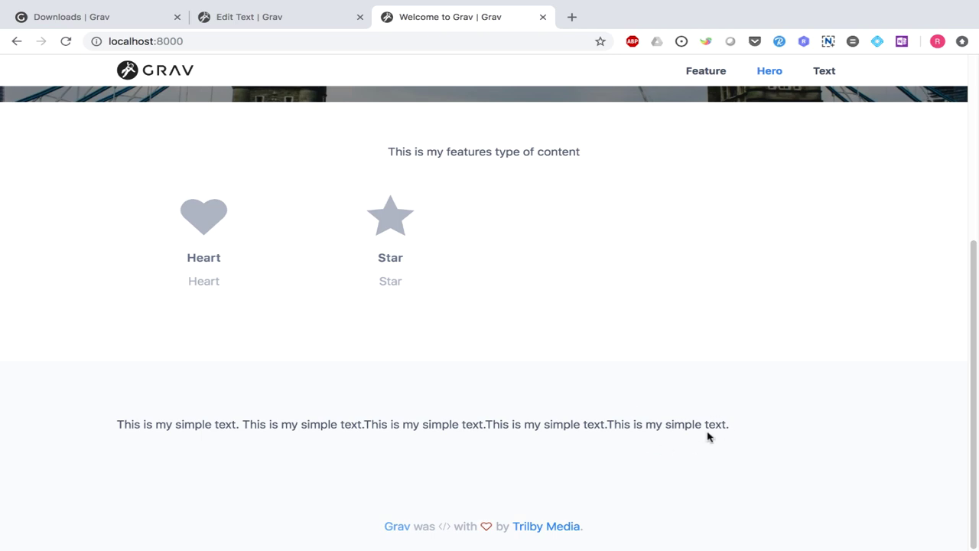
{"action": "scroll", "coordinate": [712, 455], "scroll_direction": "up", "scroll_amount": 5}
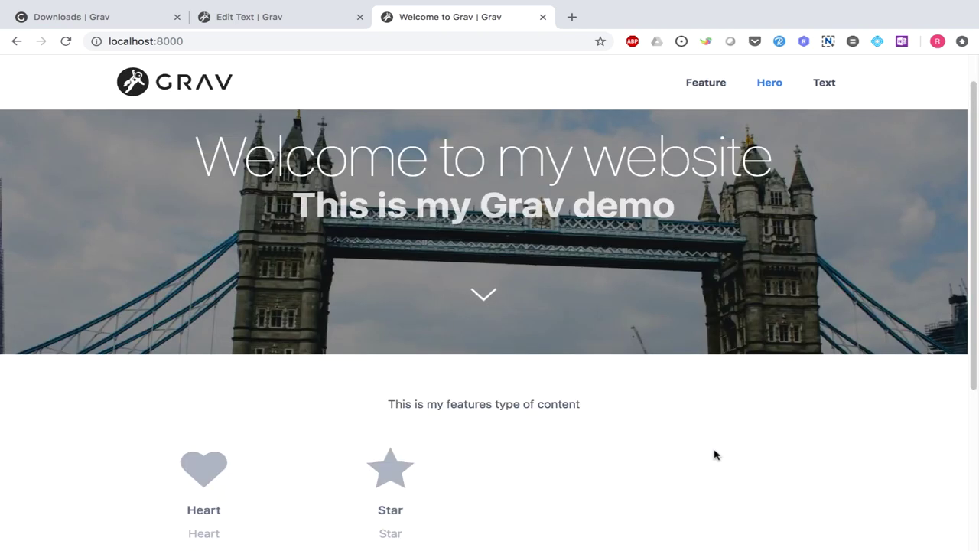
{"action": "key", "text": "ctrl+shift+Tab"}
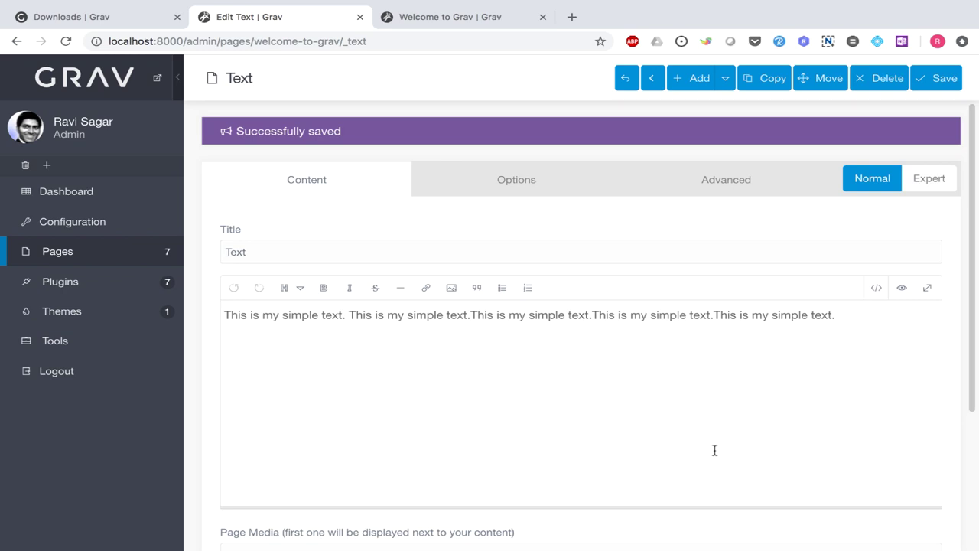
- Copy TowerBridge.JPG from the Desktop into user/pages/04.welcome-to-grav/_text/ by editing the previous cp command
{"action": "key", "text": "super+Tab"}
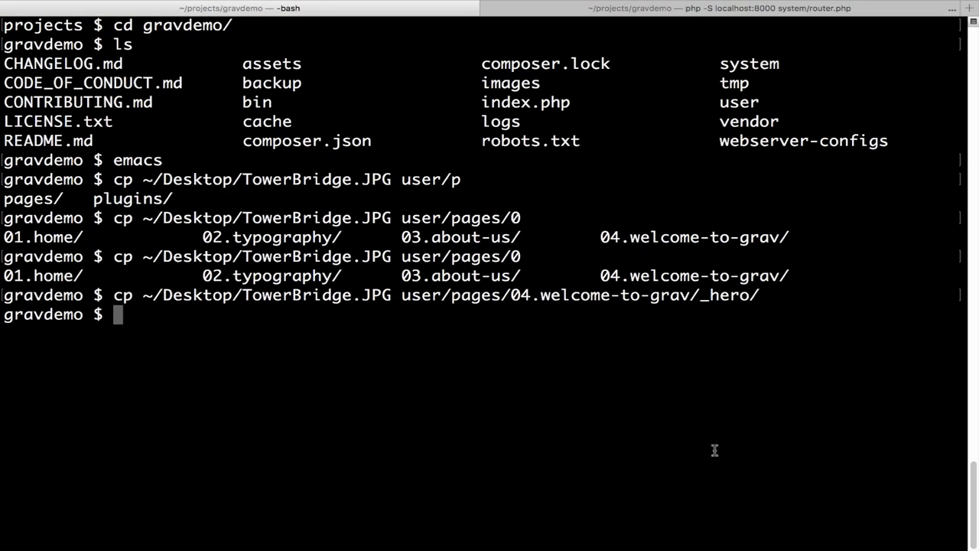
{"action": "key", "text": "Up"}
{"action": "key", "text": "BackSpace"}
{"action": "key", "text": "BackSpace"}
{"action": "key", "text": "BackSpace"}
{"action": "key", "text": "BackSpace"}
{"action": "key", "text": "BackSpace"}
{"action": "key", "text": "BackSpace"}
{"action": "key", "text": "BackSpace"}
{"action": "key", "text": "BackSpace"}
{"action": "key", "text": "BackSpace"}
{"action": "key", "text": "BackSpace"}
{"action": "key", "text": "BackSpace"}
{"action": "key", "text": "BackSpace"}
{"action": "key", "text": "BackSpace"}
{"action": "key", "text": "BackSpace"}
{"action": "key", "text": "BackSpace"}
{"action": "key", "text": "BackSpace"}
{"action": "key", "text": "BackSpace"}
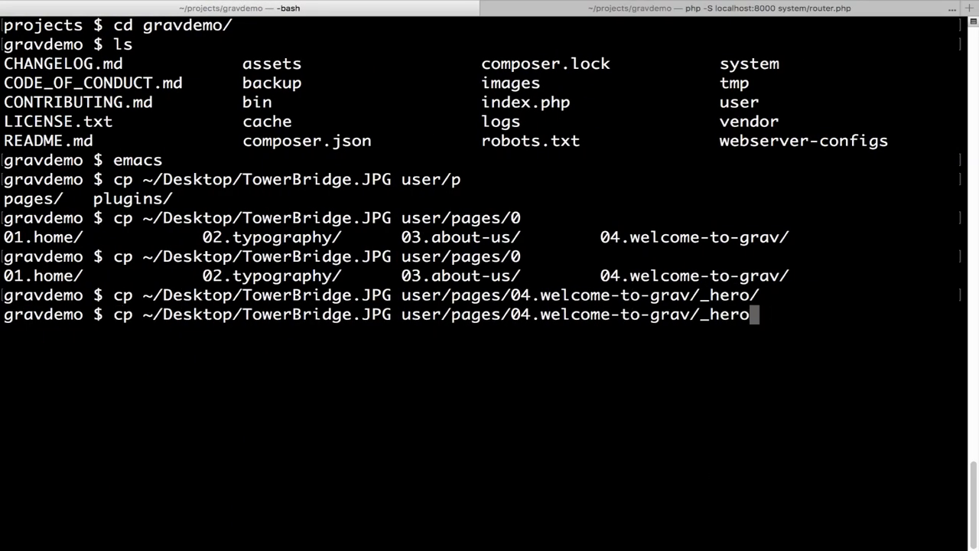
{"action": "key", "text": "Tab"}
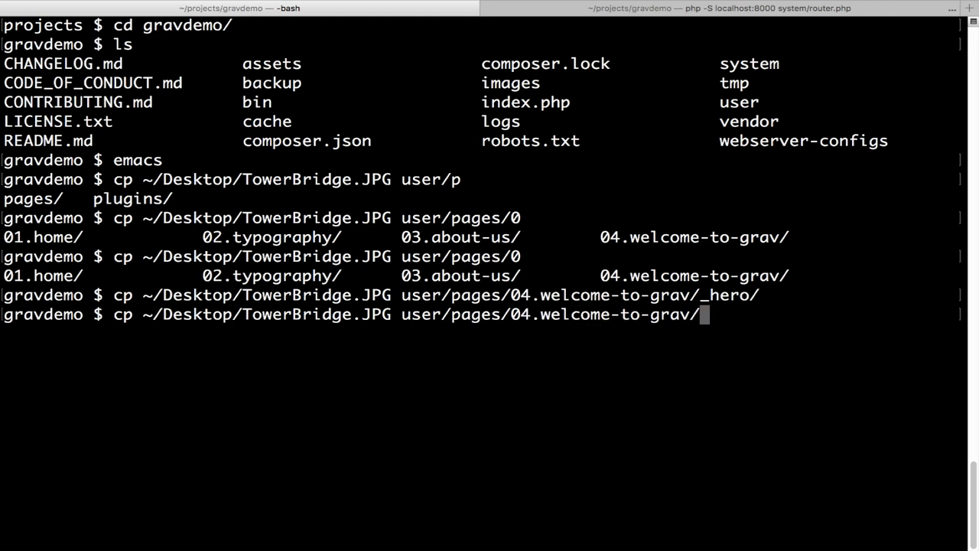
{"action": "type", "text": "_te"}
{"action": "key", "text": "Tab"}
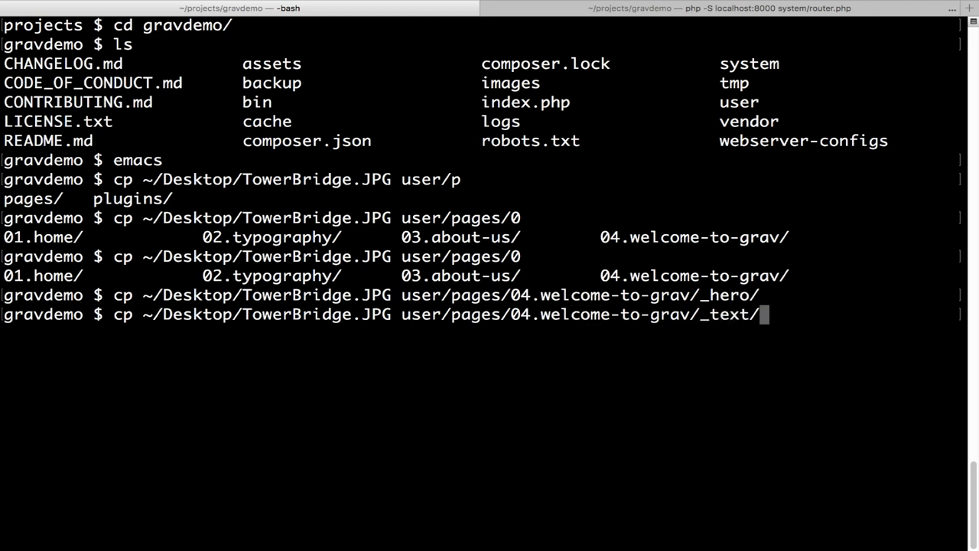
{"action": "key", "text": "Return"}
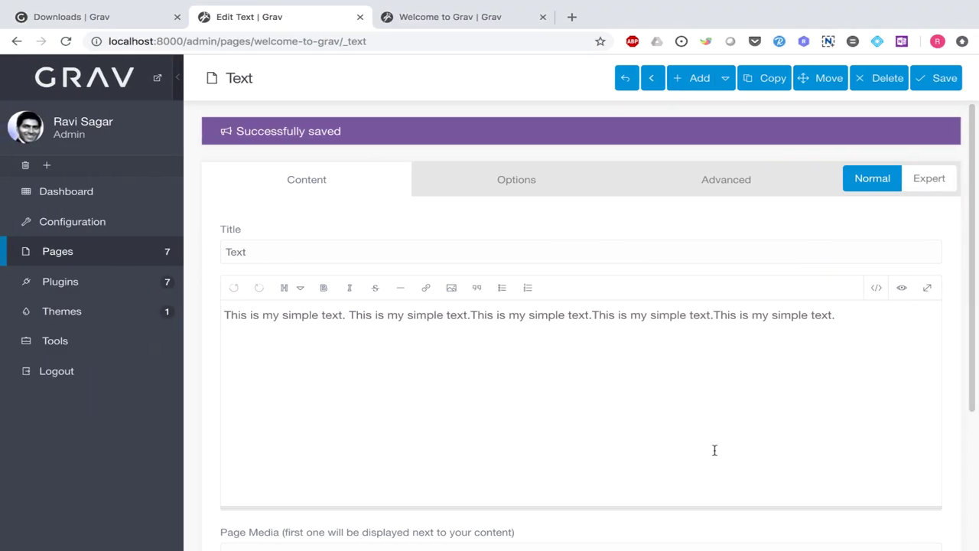
- Reload the Text page so TowerBridge.JPG (0.4 MB) appears under Page Media, then save it
{"action": "scroll", "coordinate": [714, 450], "scroll_direction": "down", "scroll_amount": 3}
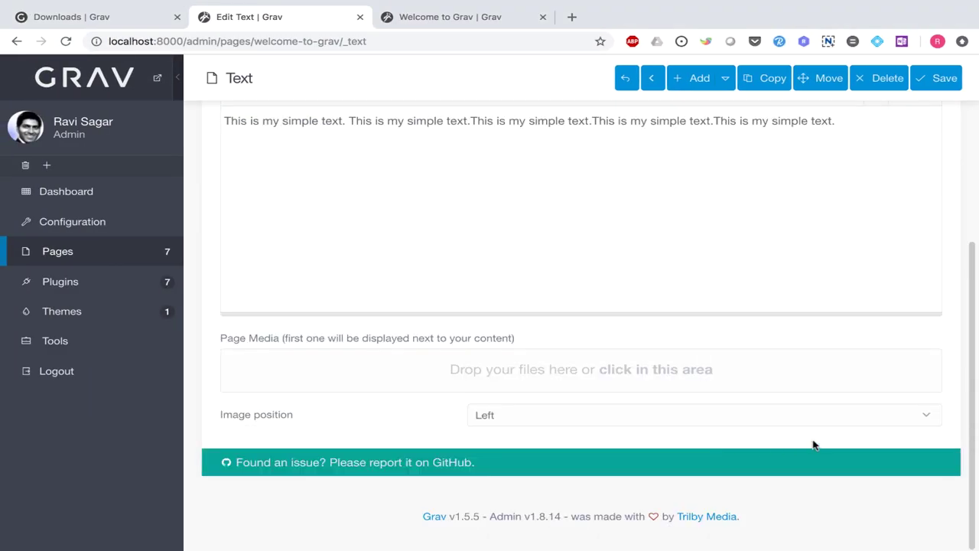
{"action": "left_click", "coordinate": [66, 42]}
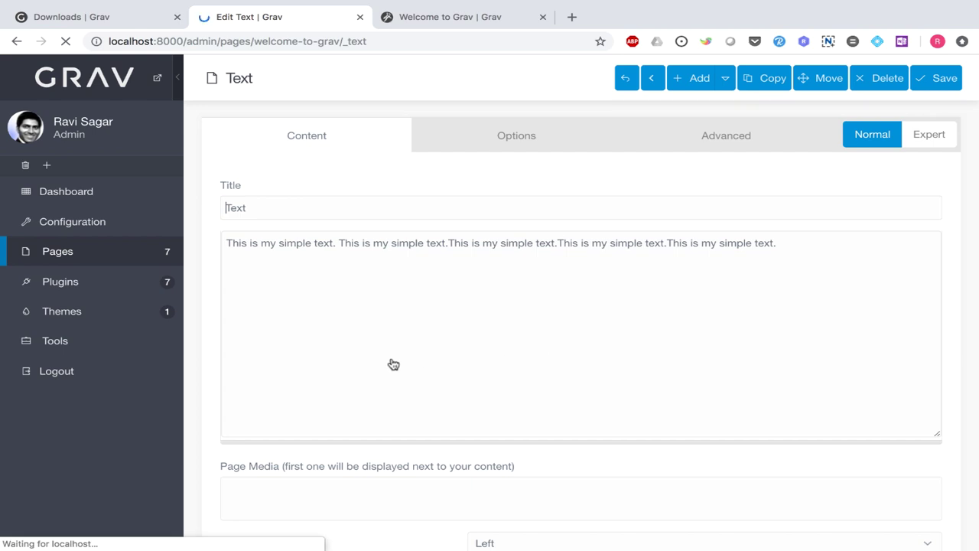
{"action": "scroll", "coordinate": [582, 413], "scroll_direction": "down", "scroll_amount": 1}
{"action": "scroll", "coordinate": [452, 439], "scroll_direction": "down", "scroll_amount": 1}
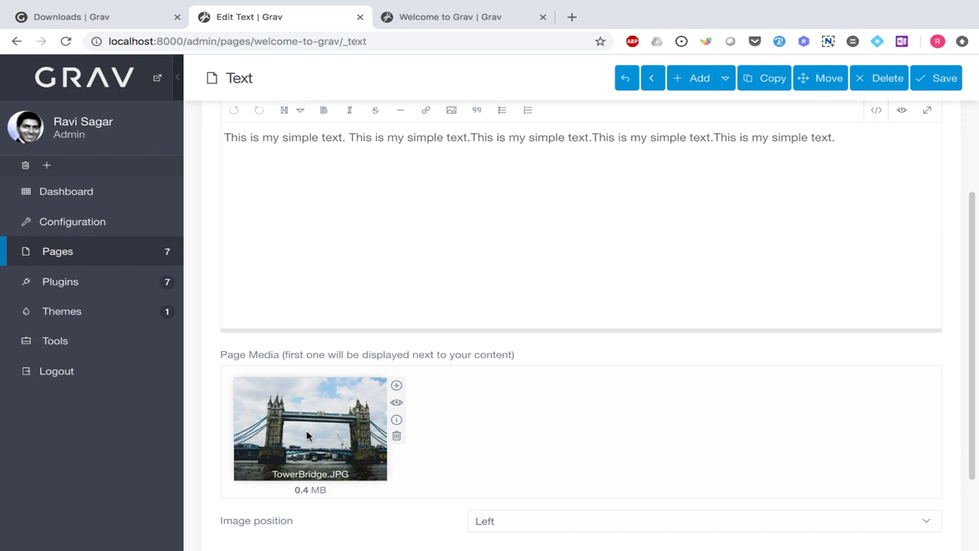
{"action": "left_click", "coordinate": [952, 80]}
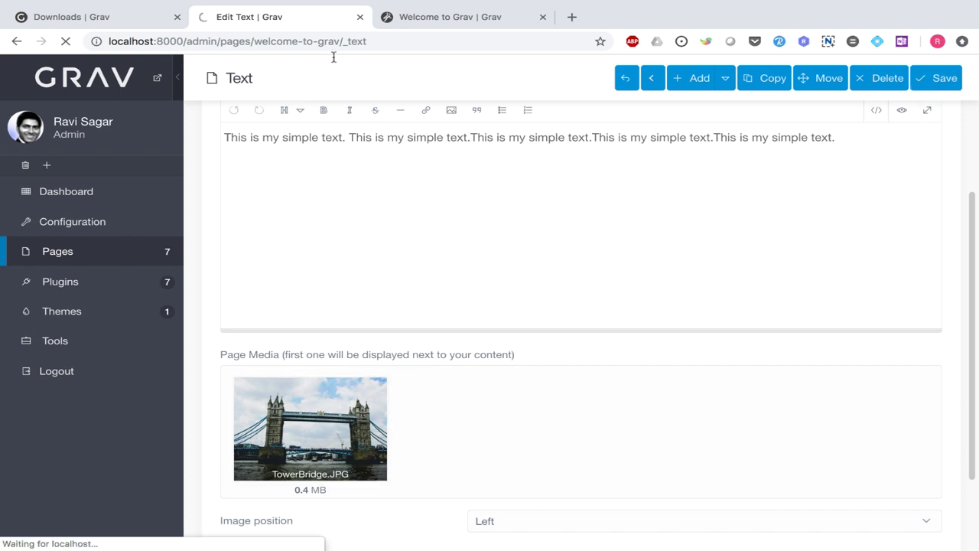
- Reload the front page and scroll to the Tower Bridge photo beside the simple text, then return to the admin
{"action": "left_click", "coordinate": [458, 20]}
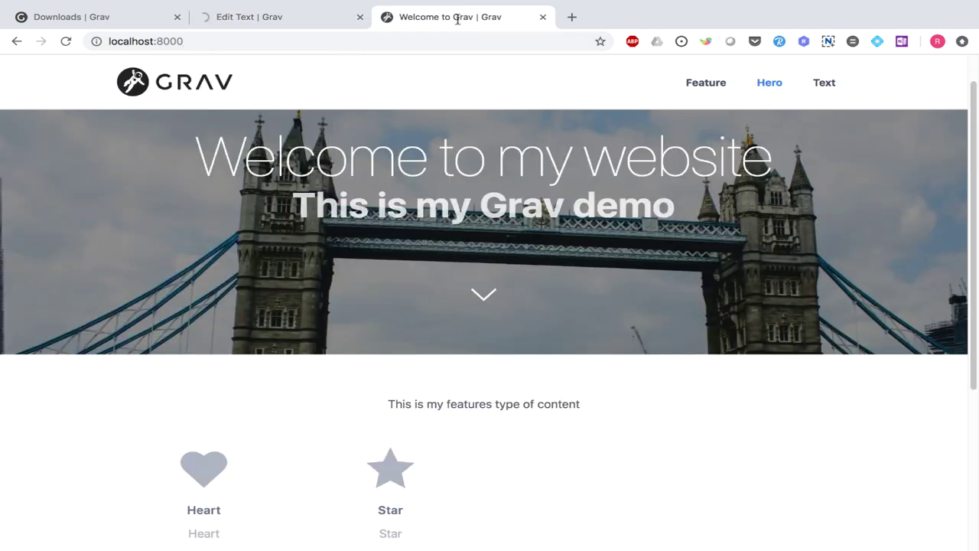
{"action": "left_click", "coordinate": [66, 41]}
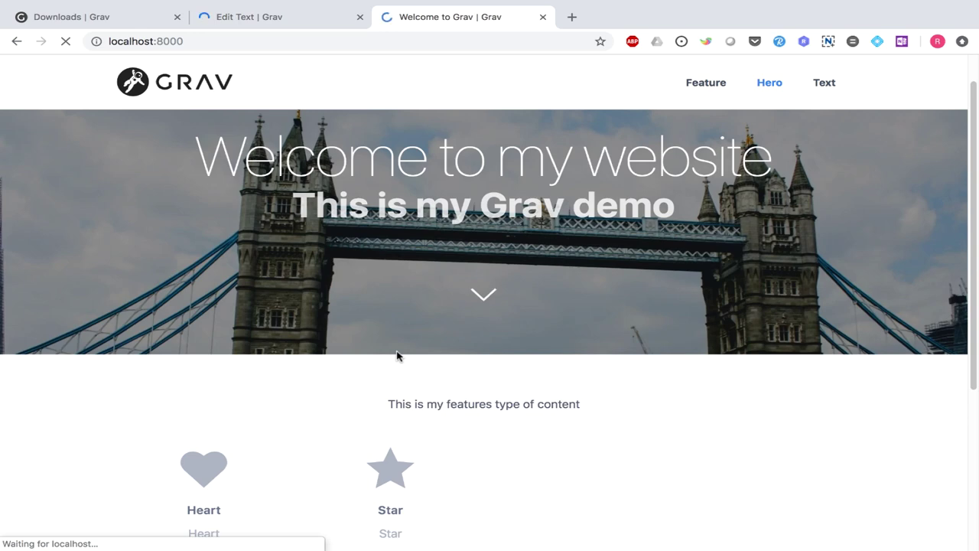
{"action": "scroll", "coordinate": [476, 373], "scroll_direction": "down", "scroll_amount": 2}
{"action": "scroll", "coordinate": [476, 373], "scroll_direction": "down", "scroll_amount": 5}
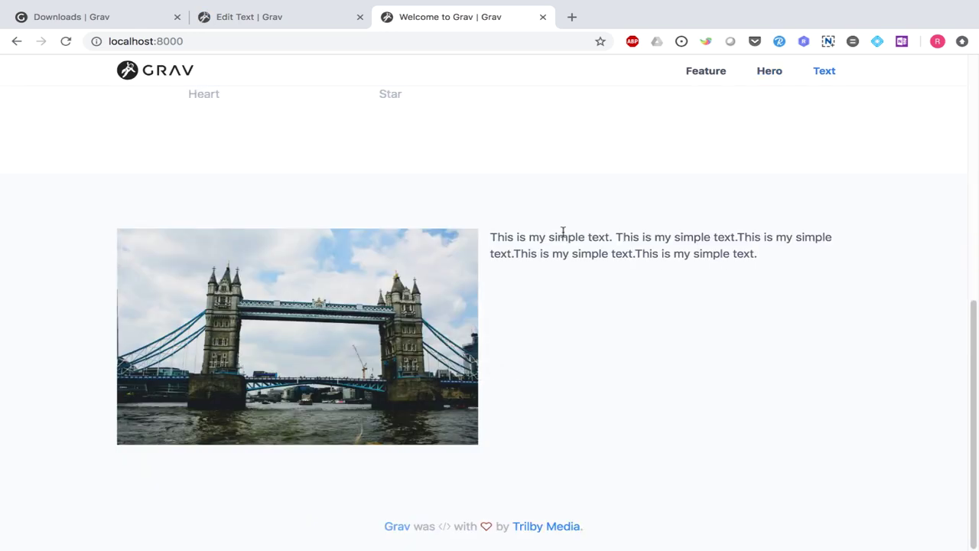
{"action": "scroll", "coordinate": [579, 350], "scroll_direction": "up", "scroll_amount": 6}
{"action": "scroll", "coordinate": [579, 350], "scroll_direction": "down", "scroll_amount": 5}
{"action": "scroll", "coordinate": [579, 349], "scroll_direction": "down", "scroll_amount": 1}
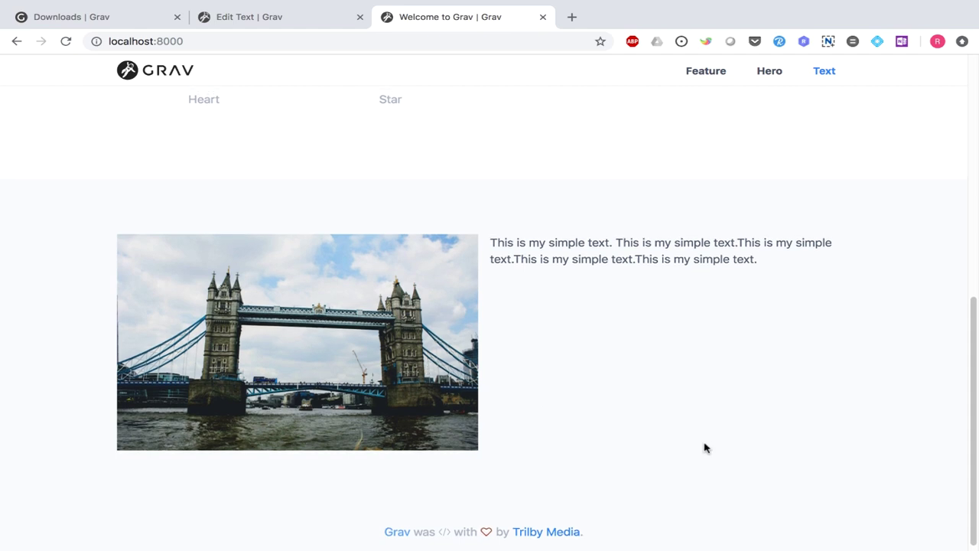
{"action": "scroll", "coordinate": [717, 447], "scroll_direction": "up", "scroll_amount": 1}
{"action": "scroll", "coordinate": [708, 447], "scroll_direction": "up", "scroll_amount": 4}
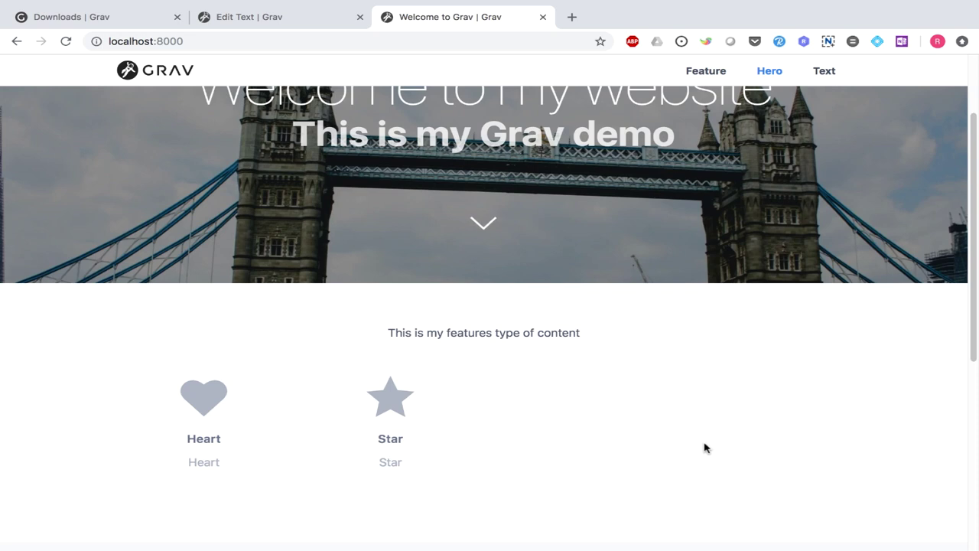
{"action": "scroll", "coordinate": [688, 449], "scroll_direction": "up", "scroll_amount": 3}
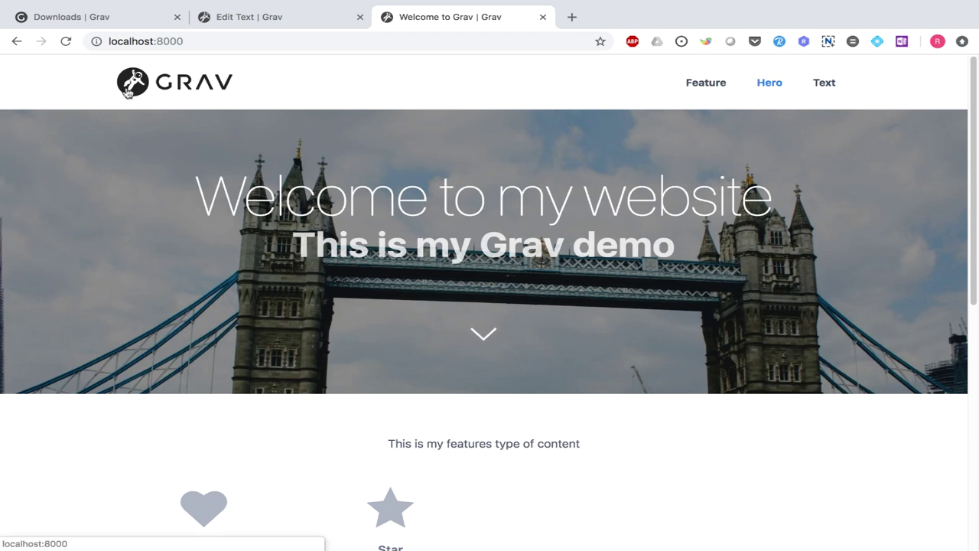
{"action": "key", "text": "ctrl+shift+Tab"}
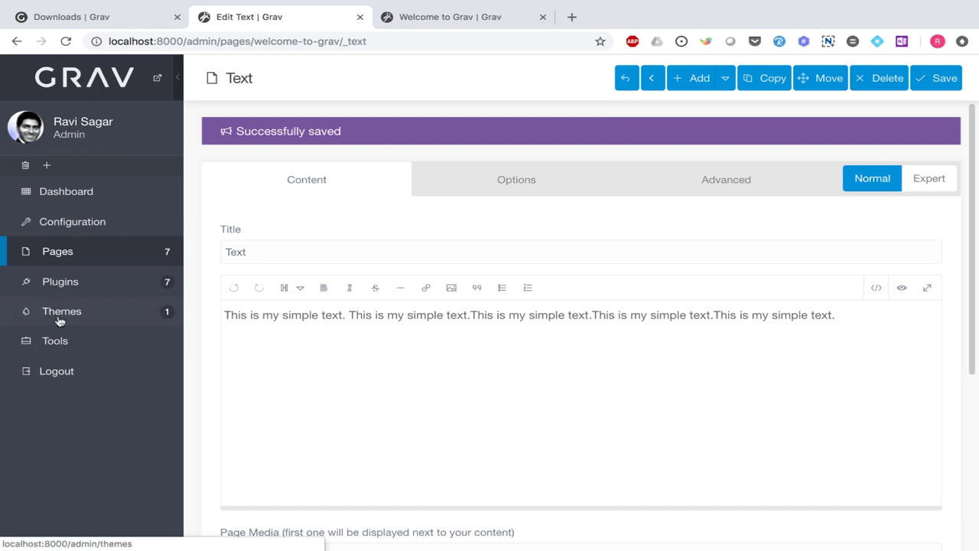
- Open Themes and scroll through the catalogue of themes available to install
{"action": "left_click", "coordinate": [67, 319]}
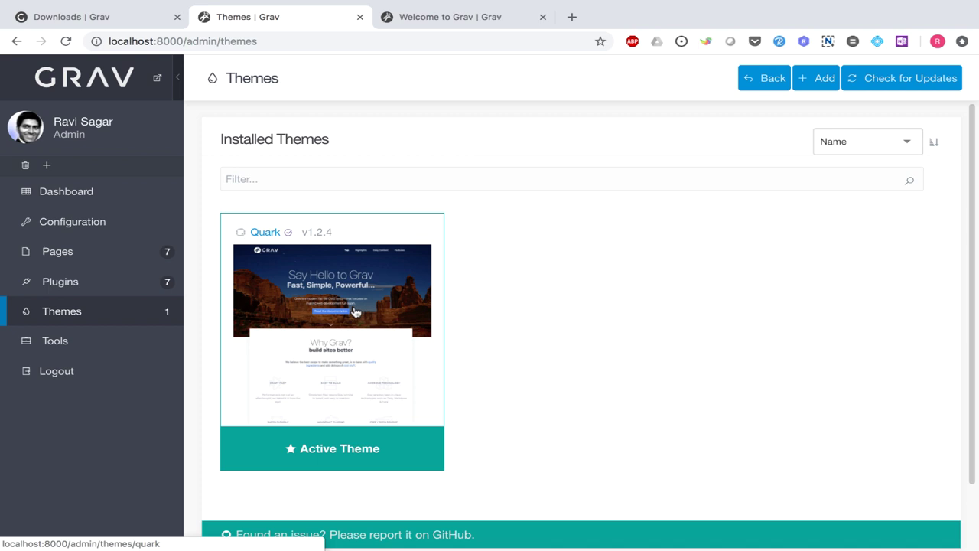
{"action": "left_click", "coordinate": [810, 84]}
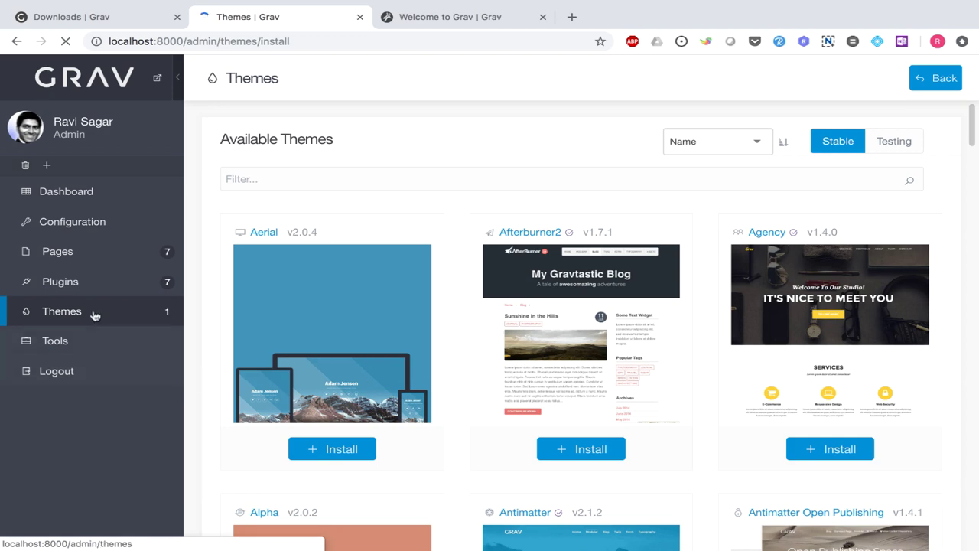
{"action": "scroll", "coordinate": [475, 332], "scroll_direction": "down", "scroll_amount": 5}
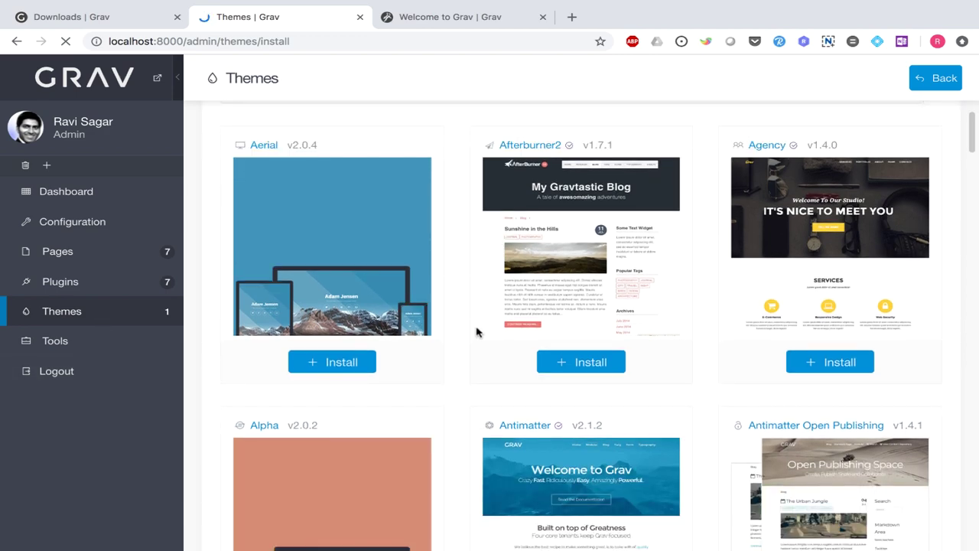
{"action": "scroll", "coordinate": [476, 331], "scroll_direction": "down", "scroll_amount": 1}
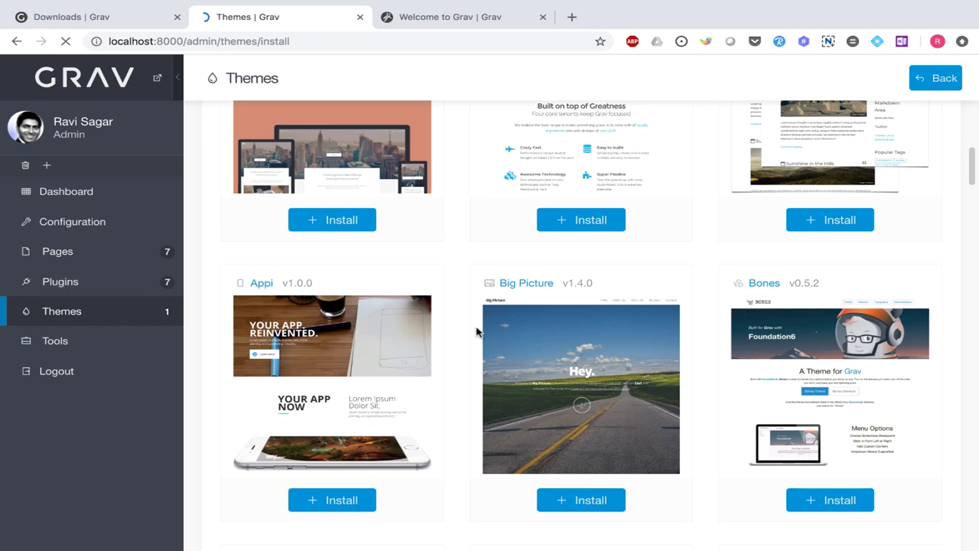
{"action": "scroll", "coordinate": [476, 331], "scroll_direction": "down", "scroll_amount": 1}
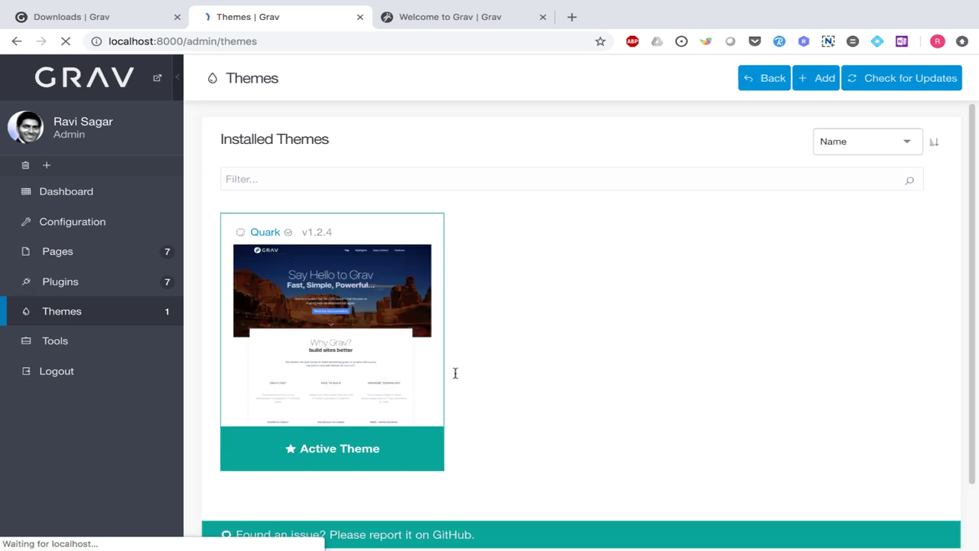
{"action": "scroll", "coordinate": [483, 350], "scroll_direction": "down", "scroll_amount": 1}
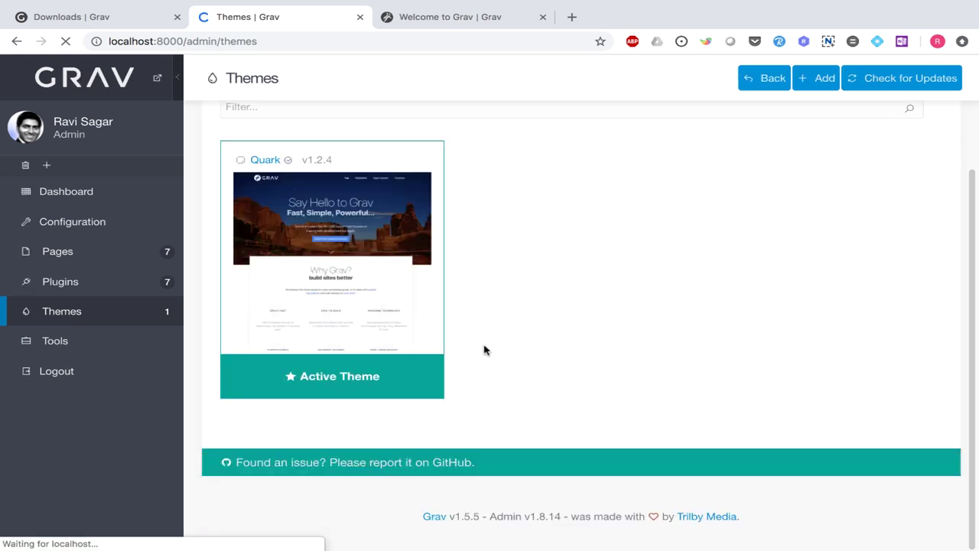
- Open the Quark theme's settings and scroll down to the Header Defaults, including Custom Logo and Transparent
{"action": "left_click", "coordinate": [363, 262]}
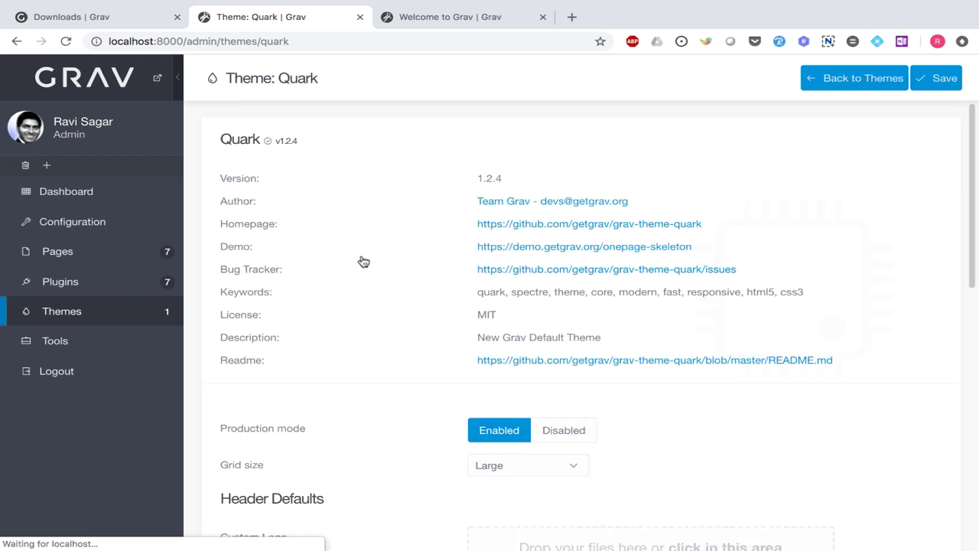
{"action": "scroll", "coordinate": [379, 270], "scroll_direction": "down", "scroll_amount": 1}
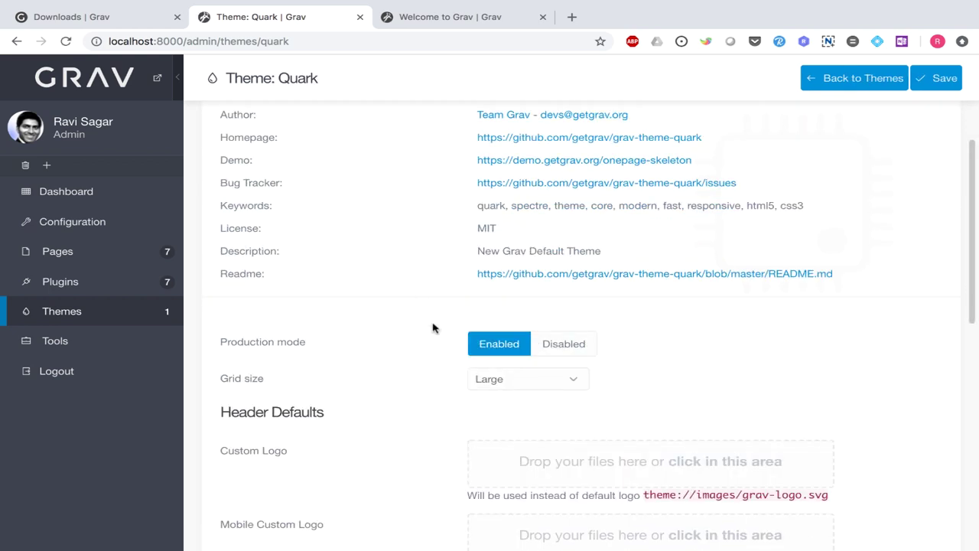
{"action": "scroll", "coordinate": [341, 369], "scroll_direction": "down", "scroll_amount": 1}
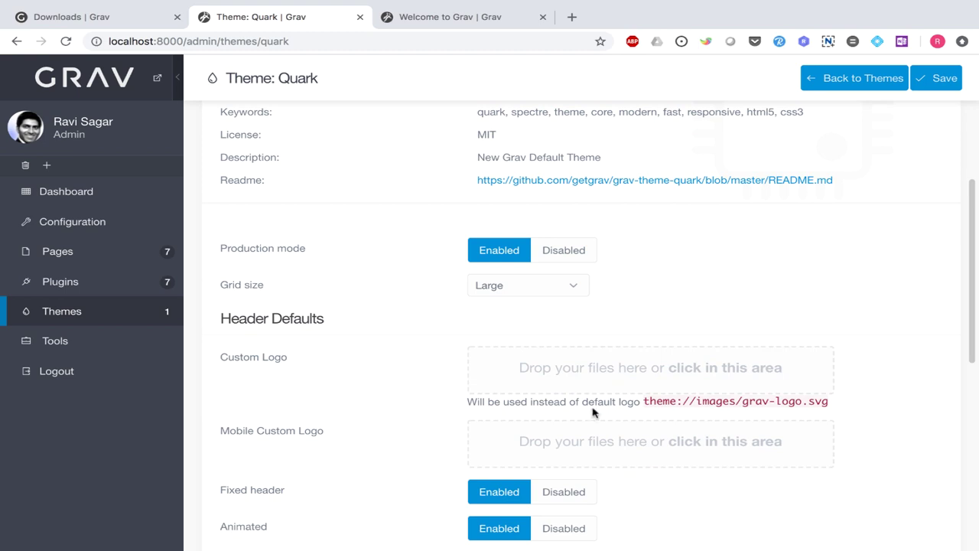
{"action": "scroll", "coordinate": [276, 384], "scroll_direction": "up", "scroll_amount": 2}
{"action": "scroll", "coordinate": [273, 382], "scroll_direction": "down", "scroll_amount": 1}
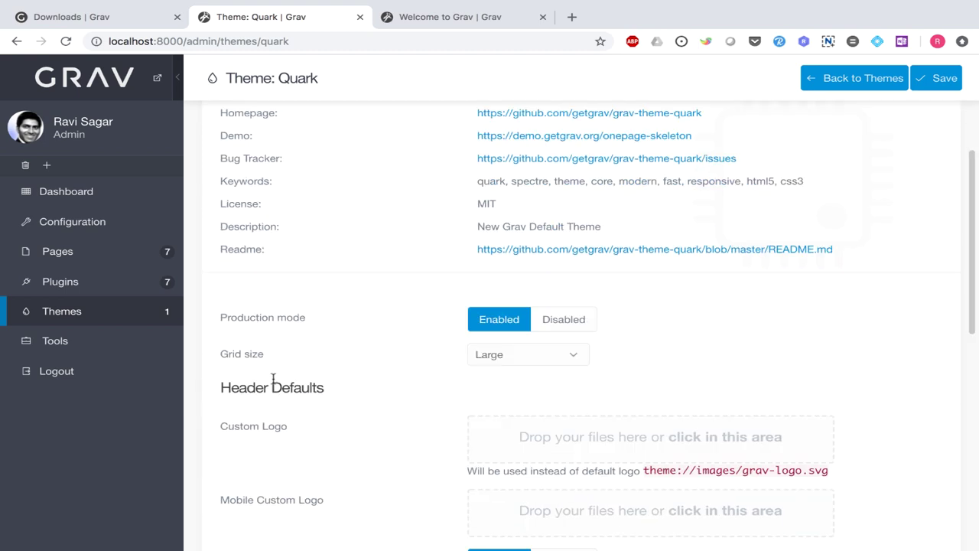
{"action": "scroll", "coordinate": [272, 378], "scroll_direction": "down", "scroll_amount": 2}
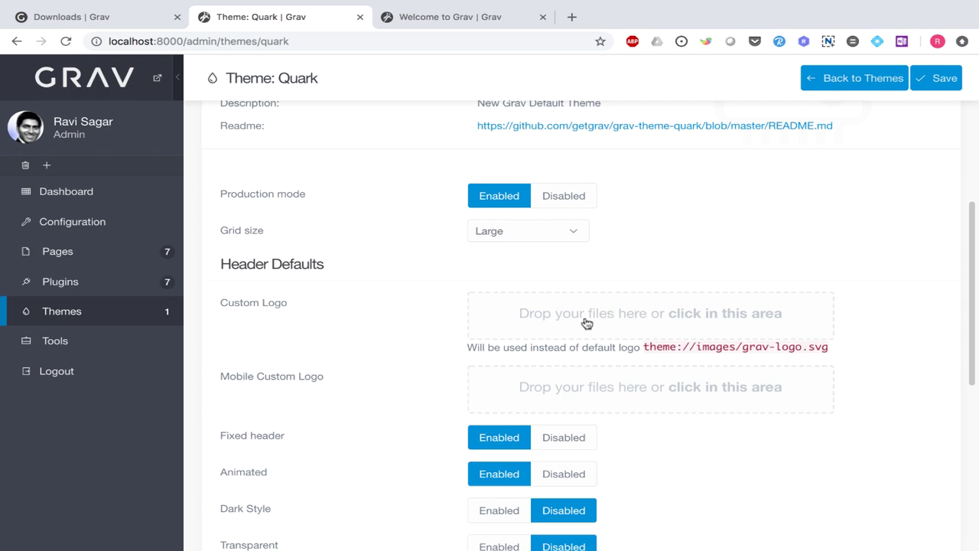
{"action": "key", "text": "super+Tab"}
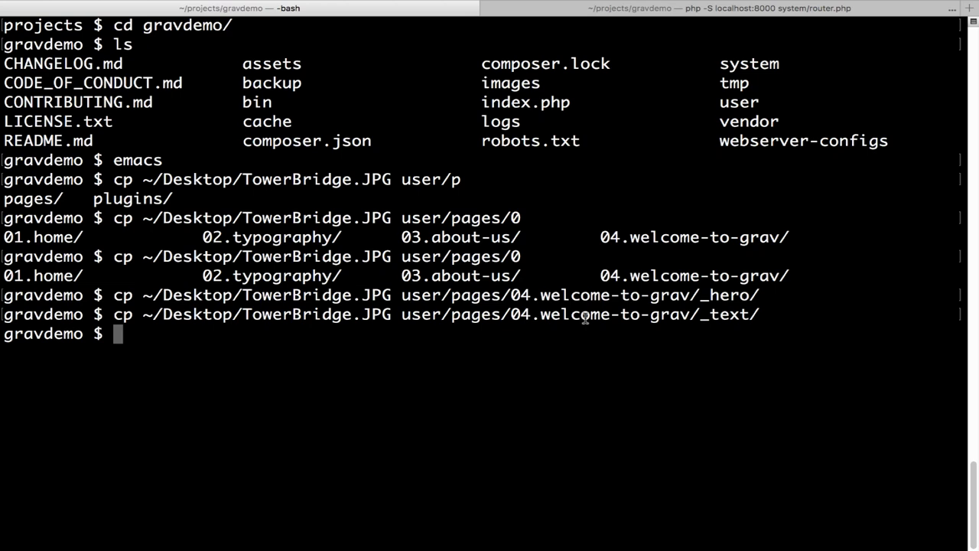
- List the contents of user/themes/quark/images/ and its logo subfolder
{"action": "type", "text": "ls "}
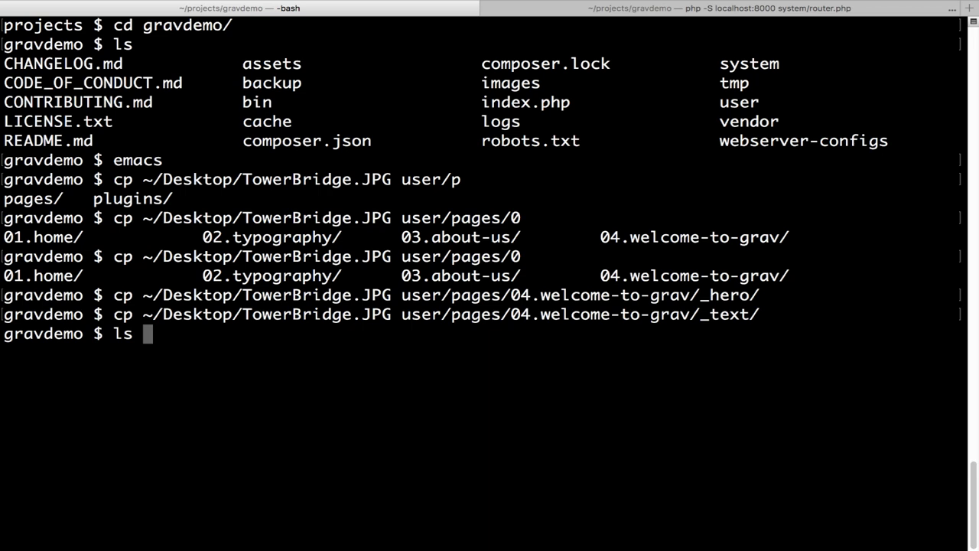
{"action": "type", "text": "user/"}
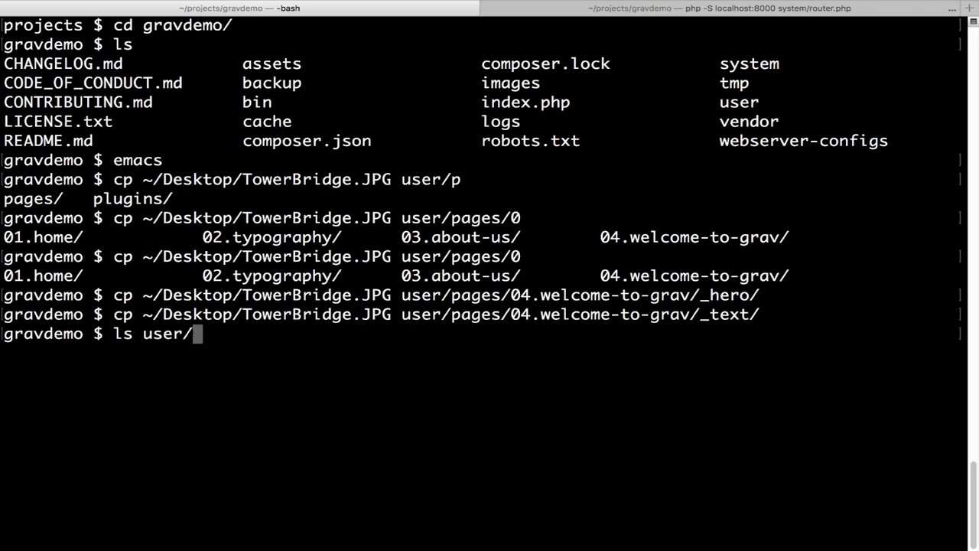
{"action": "key", "text": "Tab"}
{"action": "key", "text": "Tab"}
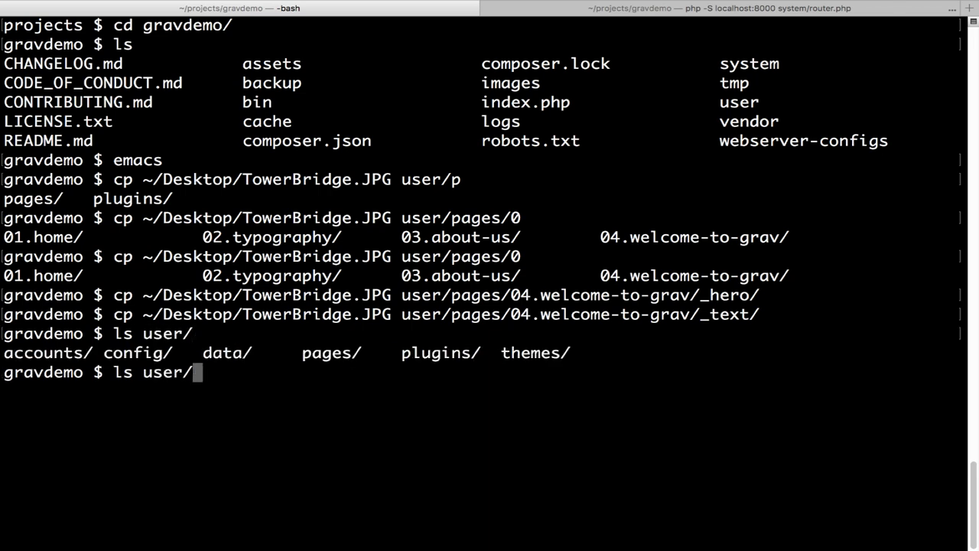
{"action": "type", "text": "them"}
{"action": "key", "text": "Tab"}
{"action": "key", "text": "Tab"}
{"action": "key", "text": "Tab"}
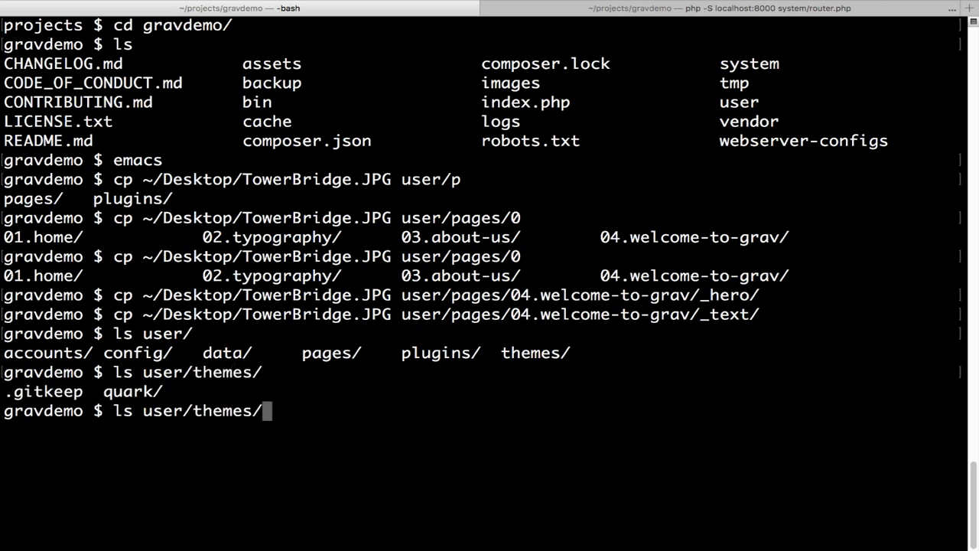
{"action": "type", "text": "quark/"}
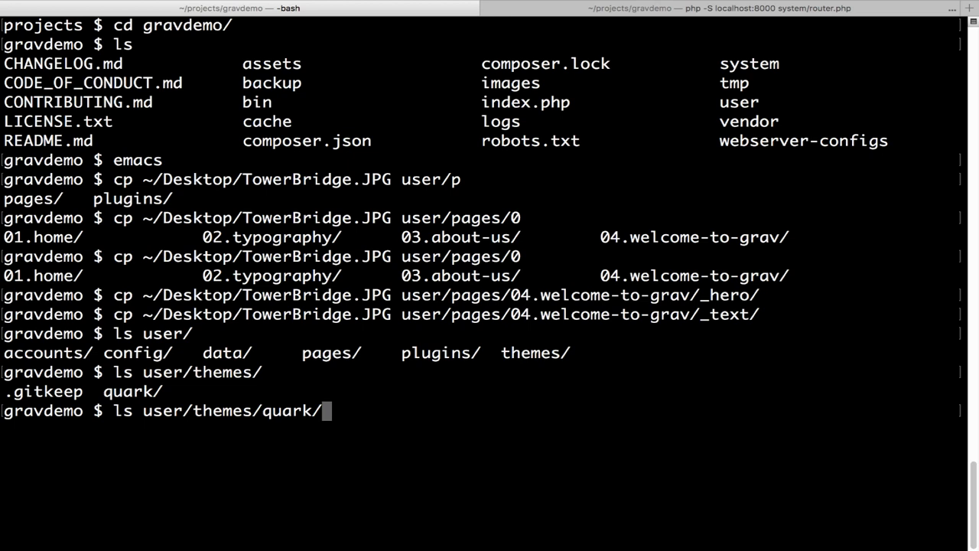
{"action": "key", "text": "Tab"}
{"action": "key", "text": "Tab"}
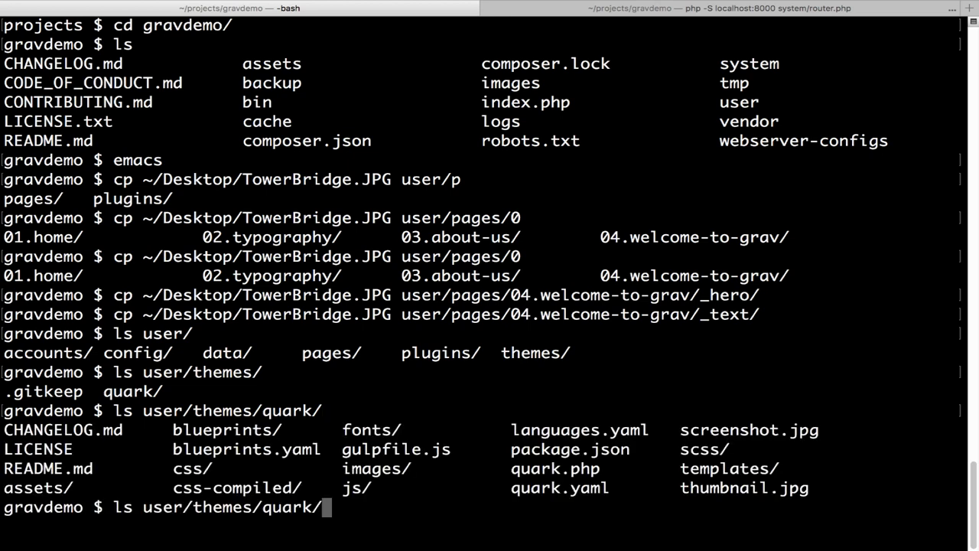
{"action": "type", "text": "im"}
{"action": "key", "text": "Tab"}
{"action": "key", "text": "Tab"}
{"action": "key", "text": "Tab"}
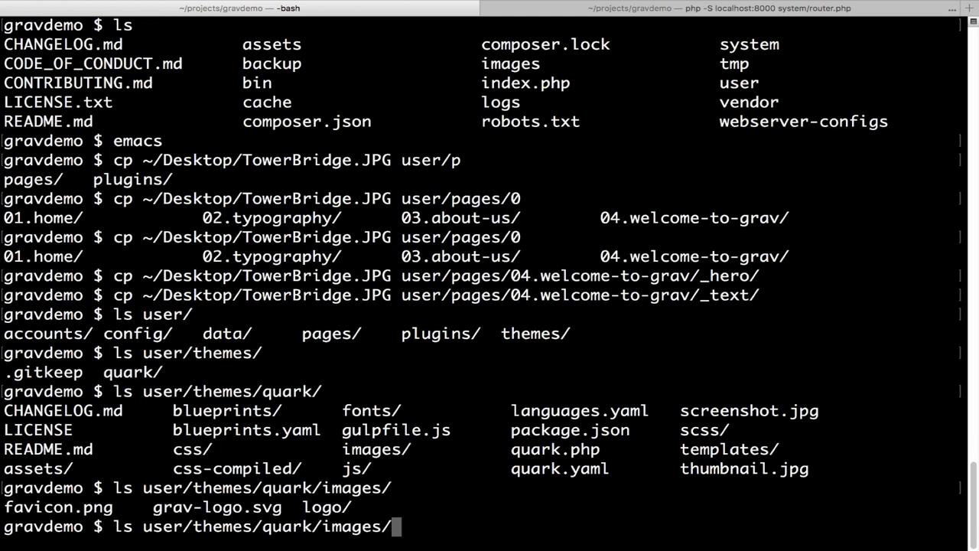
{"action": "type", "text": "l"}
{"action": "key", "text": "Tab"}
{"action": "key", "text": "Return"}
- Change into user/themes/quark/images/logo/ and confirm with ls that it is empty
{"action": "type", "text": "ls"}
{"action": "key", "text": "Return"}
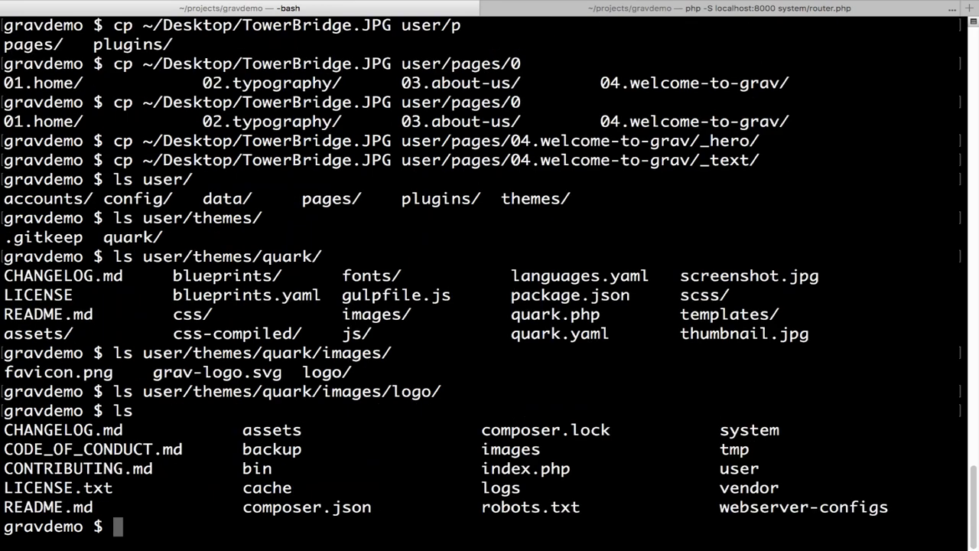
{"action": "key", "text": "Up"}
{"action": "key", "text": "ctrl+a"}
{"action": "key", "text": "Up"}
{"action": "key", "text": "ctrl+a"}
{"action": "key", "text": "Delete"}
{"action": "key", "text": "Delete"}
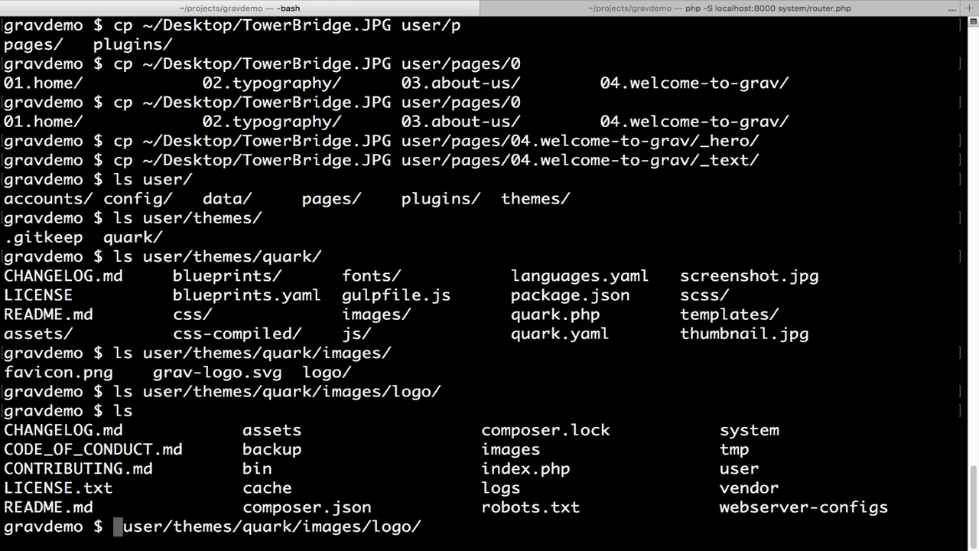
{"action": "type", "text": "cd"}
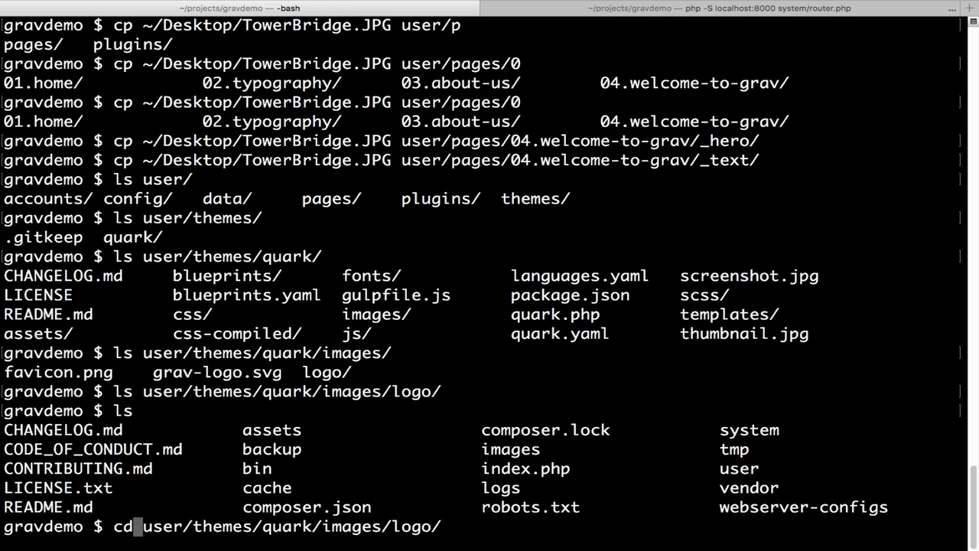
{"action": "key", "text": "Return"}
{"action": "type", "text": "ls"}
{"action": "key", "text": "Return"}
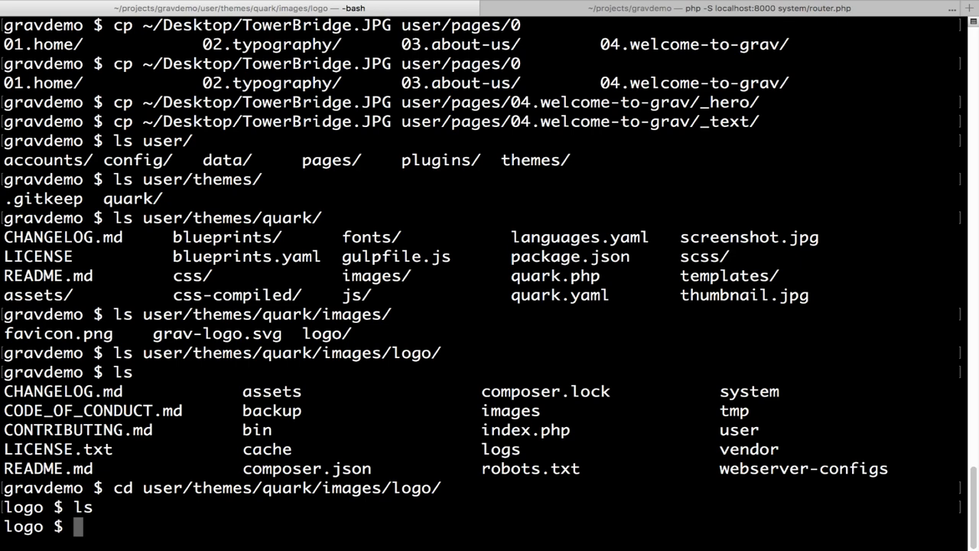
- Copy ~/Desktop/GravDemoLogo.png into the current logo folder by editing the recalled cp command
{"action": "key", "text": "ctrl+r"}
{"action": "type", "text": "cp"}
{"action": "key", "text": "Right"}
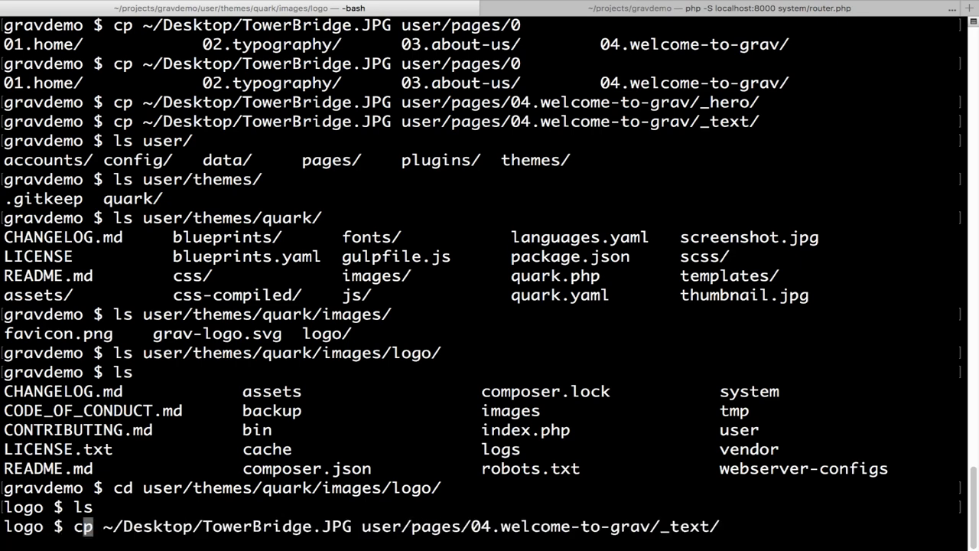
{"action": "key", "text": "ctrl+e"}
{"action": "key", "text": "BackSpace"}
{"action": "key", "text": "BackSpace"}
{"action": "key", "text": "BackSpace"}
{"action": "key", "text": "BackSpace"}
{"action": "key", "text": "BackSpace"}
{"action": "key", "text": "BackSpace"}
{"action": "key", "text": "BackSpace"}
{"action": "key", "text": "BackSpace"}
{"action": "key", "text": "BackSpace"}
{"action": "key", "text": "BackSpace"}
{"action": "key", "text": "BackSpace"}
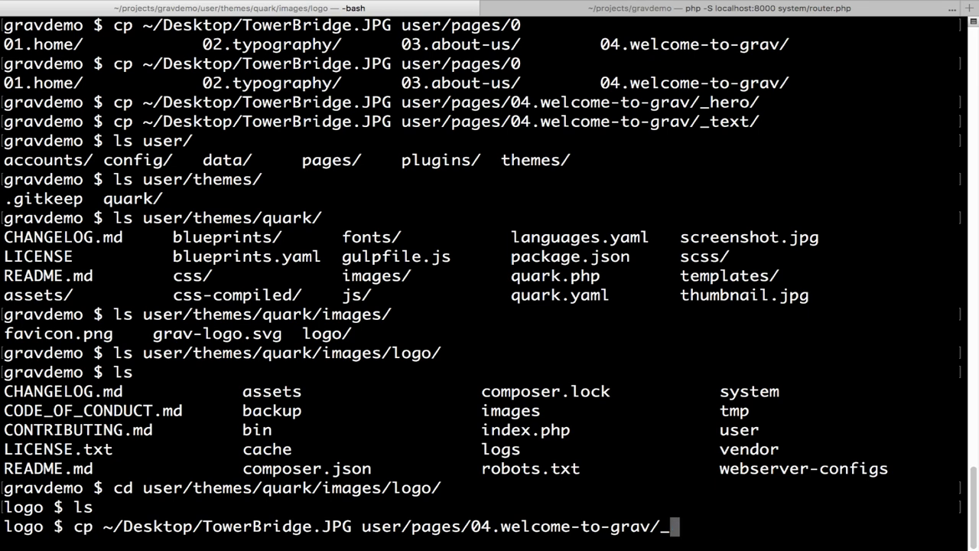
{"action": "key", "text": "BackSpace"}
{"action": "key", "text": "BackSpace"}
{"action": "key", "text": "BackSpace"}
{"action": "key", "text": "BackSpace"}
{"action": "key", "text": "BackSpace"}
{"action": "key", "text": "BackSpace"}
{"action": "key", "text": "BackSpace"}
{"action": "key", "text": "BackSpace"}
{"action": "key", "text": "BackSpace"}
{"action": "key", "text": "BackSpace"}
{"action": "key", "text": "BackSpace"}
{"action": "key", "text": "BackSpace"}
{"action": "key", "text": "BackSpace"}
{"action": "key", "text": "BackSpace"}
{"action": "key", "text": "BackSpace"}
{"action": "key", "text": "BackSpace"}
{"action": "key", "text": "BackSpace"}
{"action": "key", "text": "BackSpace"}
{"action": "key", "text": "BackSpace"}
{"action": "key", "text": "BackSpace"}
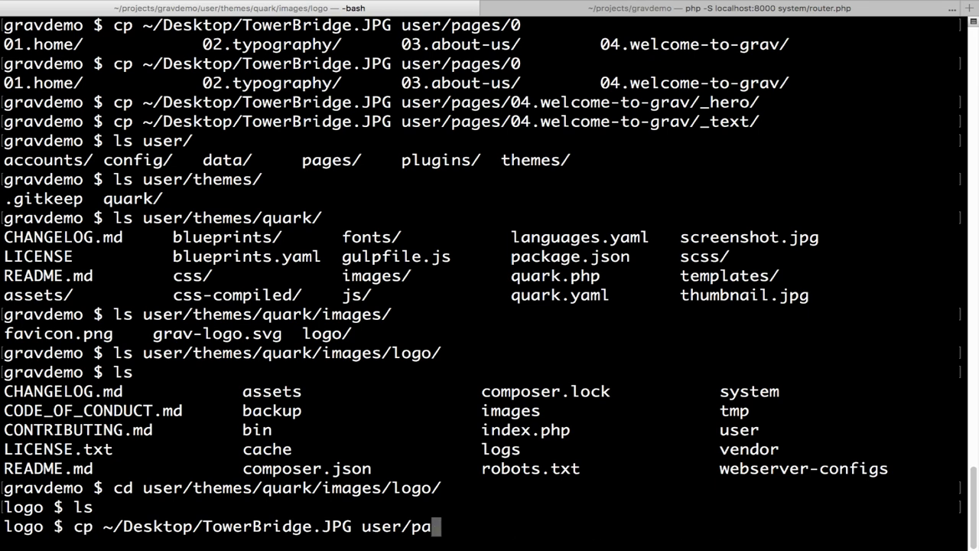
{"action": "key", "text": "BackSpace"}
{"action": "key", "text": "BackSpace"}
{"action": "key", "text": "BackSpace"}
{"action": "key", "text": "BackSpace"}
{"action": "key", "text": "BackSpace"}
{"action": "key", "text": "BackSpace"}
{"action": "key", "text": "BackSpace"}
{"action": "key", "text": "BackSpace"}
{"action": "key", "text": "BackSpace"}
{"action": "key", "text": "BackSpace"}
{"action": "key", "text": "BackSpace"}
{"action": "key", "text": "BackSpace"}
{"action": "key", "text": "BackSpace"}
{"action": "key", "text": "BackSpace"}
{"action": "key", "text": "BackSpace"}
{"action": "key", "text": "BackSpace"}
{"action": "key", "text": "BackSpace"}
{"action": "key", "text": "BackSpace"}
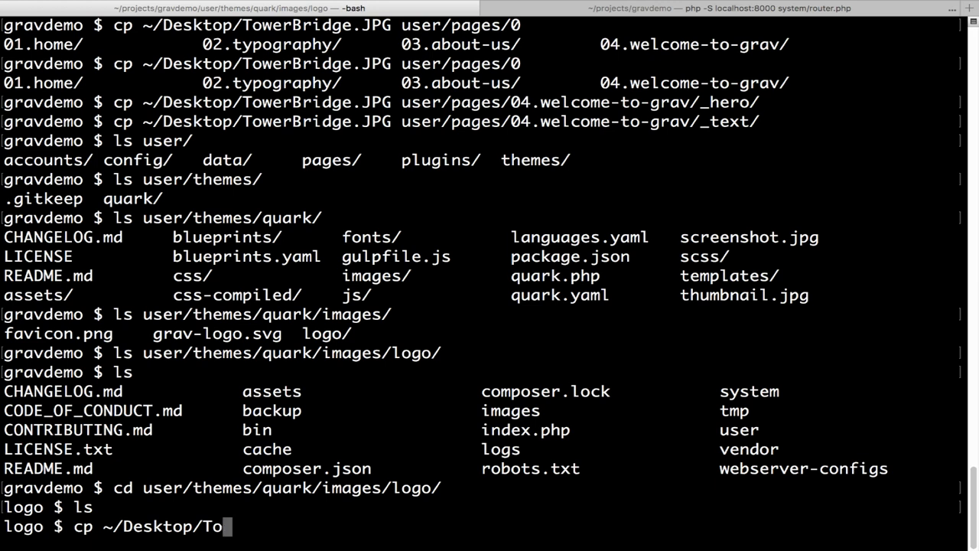
{"action": "type", "text": "Gr"}
{"action": "key", "text": "Tab"}
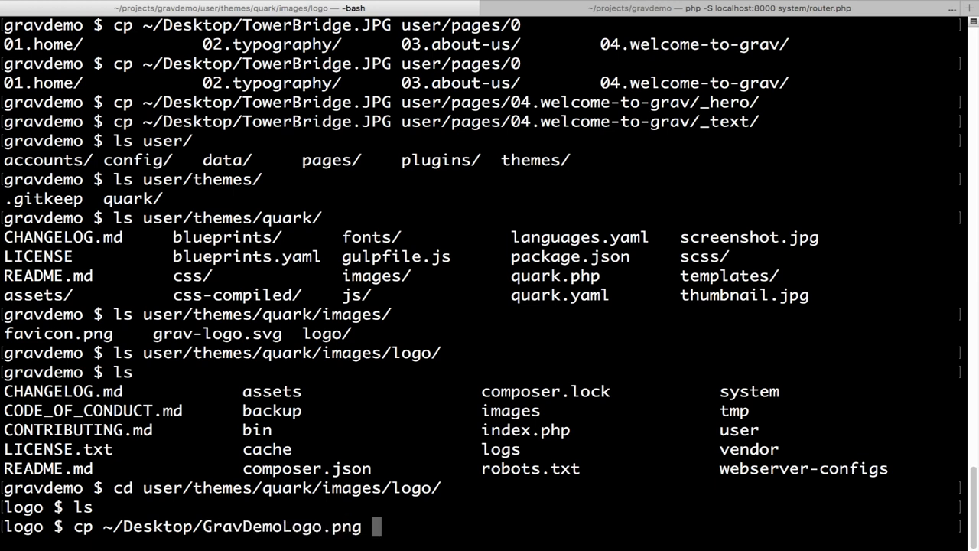
{"action": "type", "text": "."}
{"action": "key", "text": "Return"}
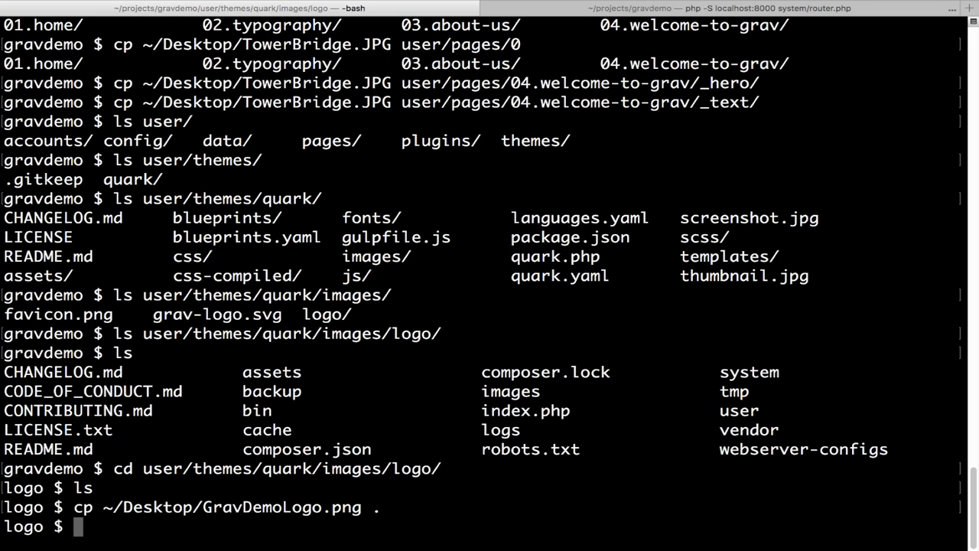
{"action": "key", "text": "ctrl+Left"}
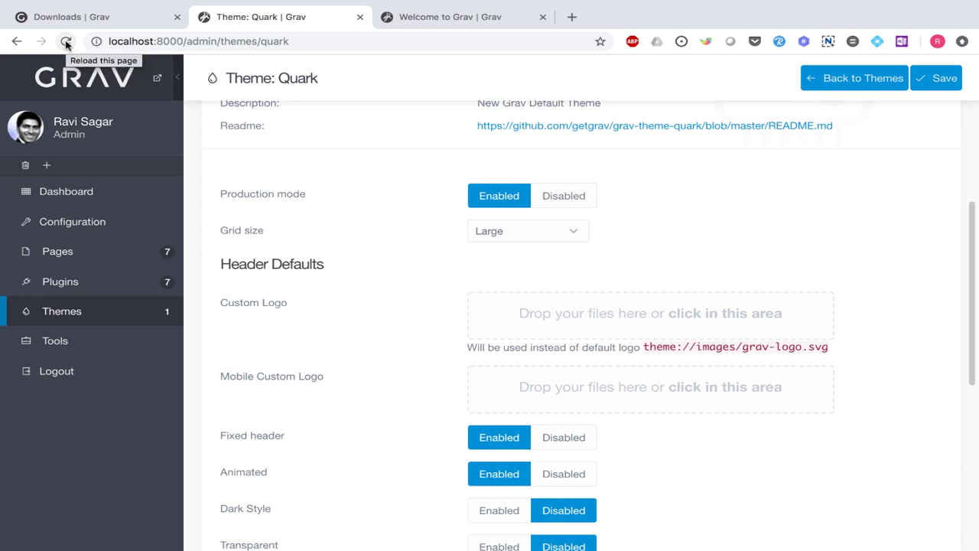
- Reload the Theme: Quark settings page and the Welcome to Grav homepage
{"action": "left_click", "coordinate": [65, 43]}
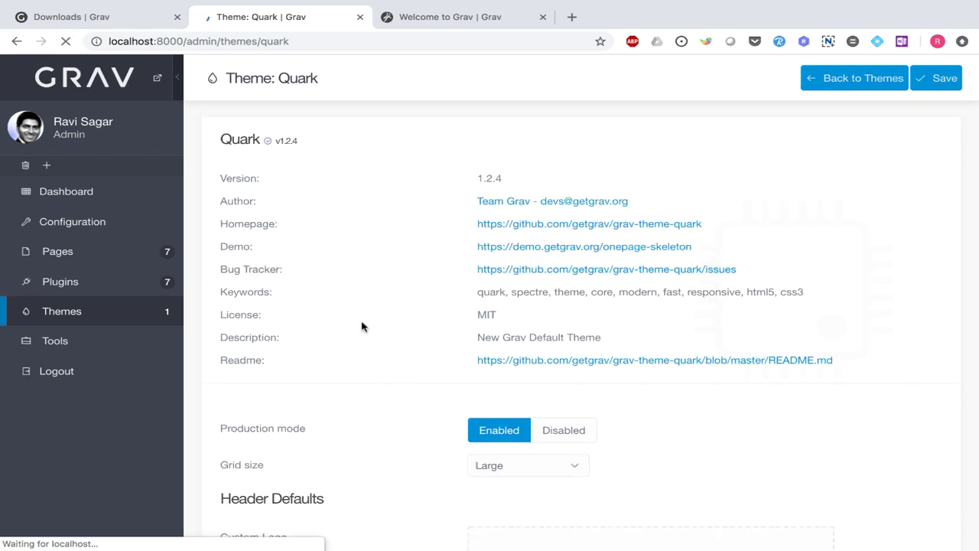
{"action": "scroll", "coordinate": [360, 328], "scroll_direction": "down", "scroll_amount": 3}
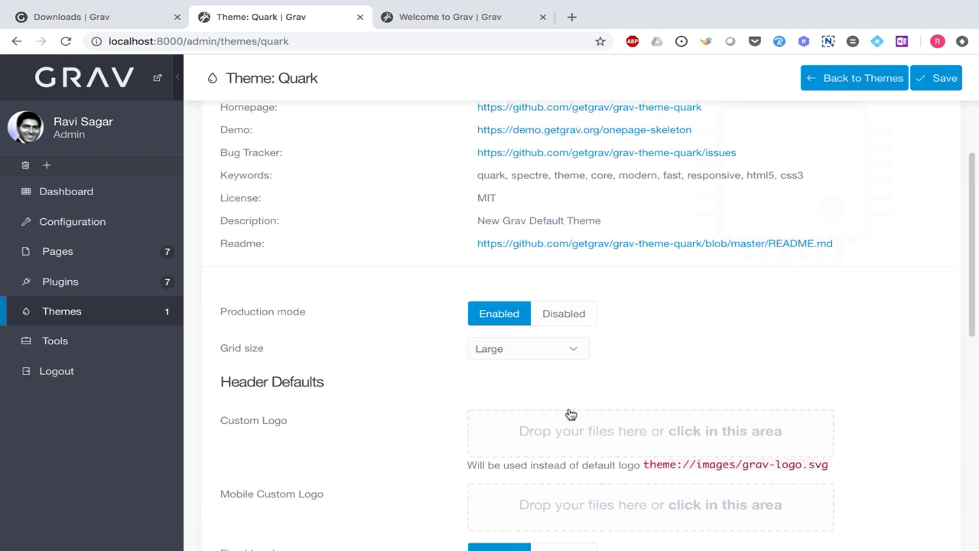
{"action": "key", "text": "ctrl+Tab"}
{"action": "left_click", "coordinate": [66, 41]}
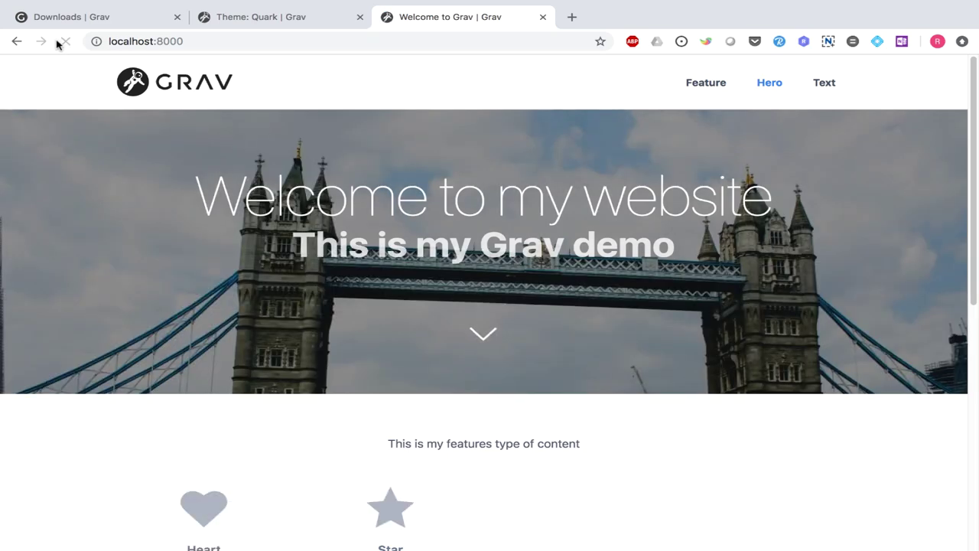
{"action": "left_click", "coordinate": [59, 44]}
{"action": "key", "text": "ctrl+shift+Tab"}
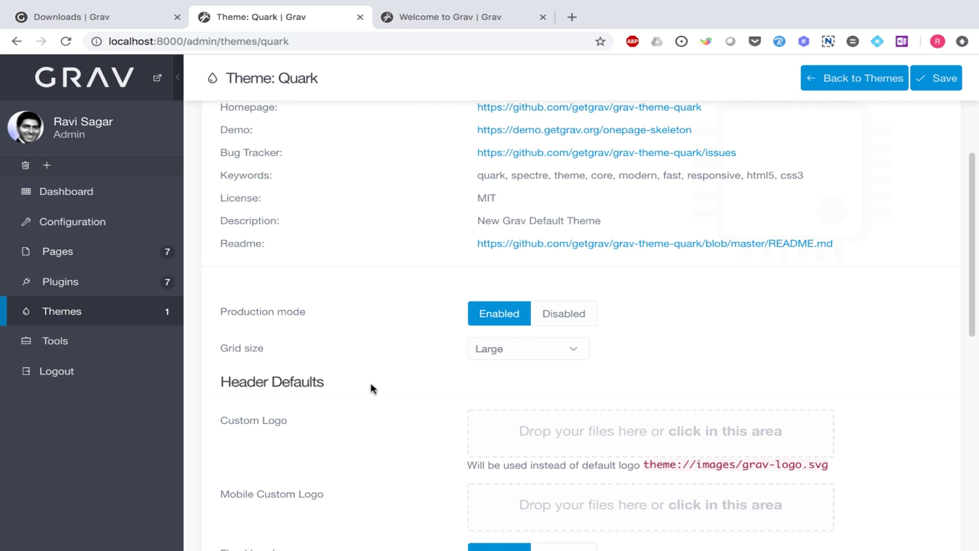
- Launch Emacs from the terminal in the logo folder
{"action": "key", "text": "ctrl+Right"}
{"action": "type", "text": "emacs"}
{"action": "key", "text": "Return"}
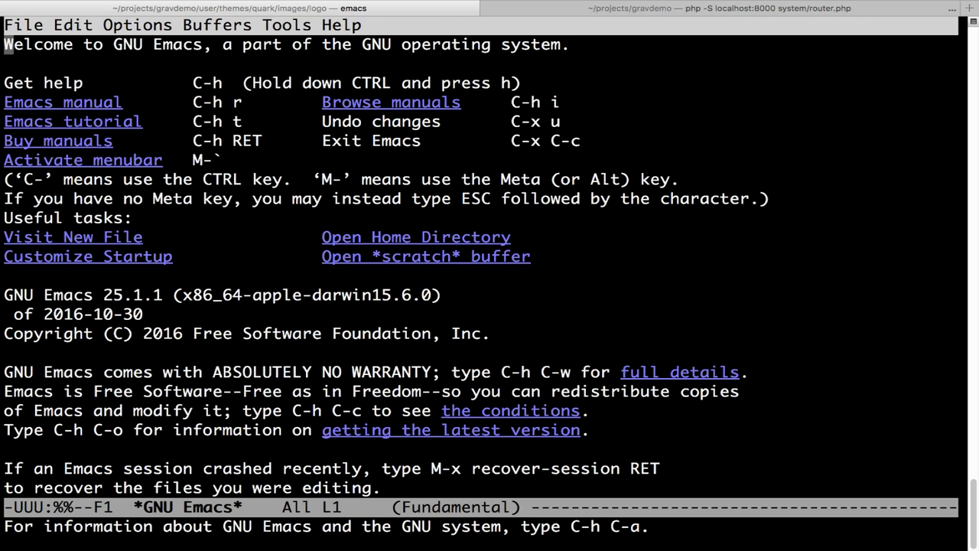
- Open the logo folder in Dired to confirm GravDemoLogo.png is there
{"action": "key", "text": "ctrl+x"}
{"action": "key", "text": "ctrl+x"}
{"action": "key", "text": "ctrl+x"}
{"action": "key", "text": "f"}
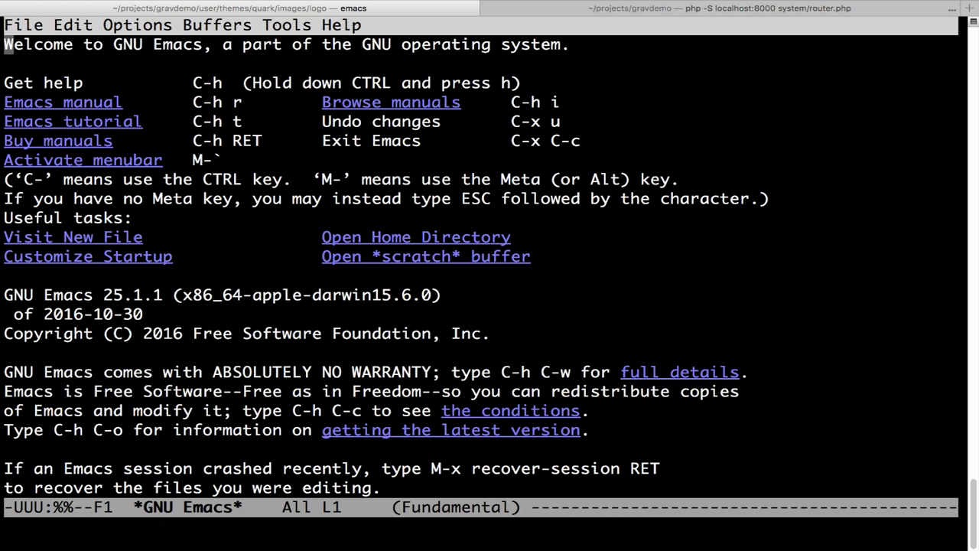
{"action": "key", "text": "Return"}
{"action": "key", "text": "ctrl+x"}
{"action": "key", "text": "ctrl+f"}
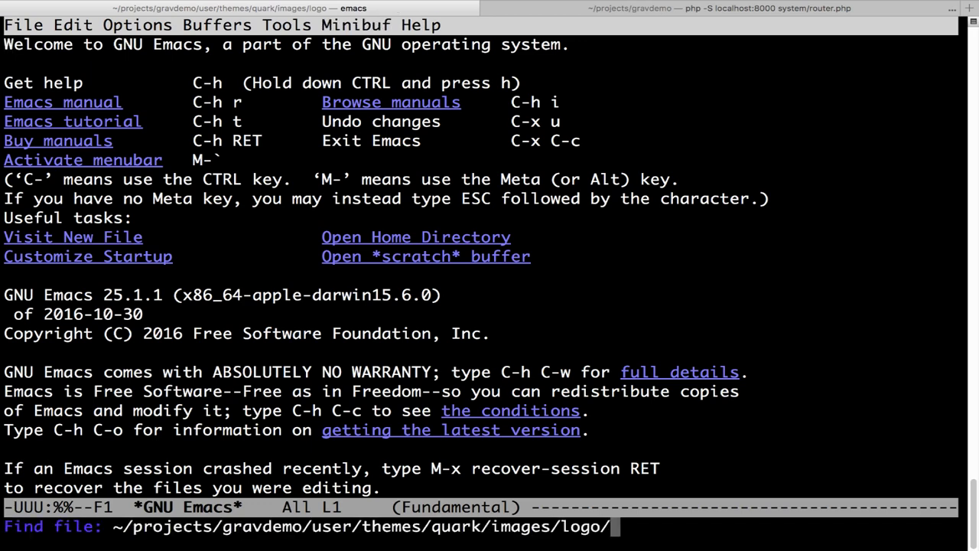
{"action": "key", "text": "Return"}
- Go up through images to the quark theme folder and open quark.yaml
{"action": "key", "text": "Up"}
{"action": "key", "text": "Return"}
{"action": "key", "text": "Up"}
{"action": "key", "text": "Return"}
{"action": "key", "text": "Down"}
{"action": "key", "text": "Down"}
{"action": "key", "text": "Down"}
{"action": "key", "text": "Down"}
{"action": "key", "text": "Down"}
{"action": "key", "text": "Down"}
{"action": "key", "text": "Down"}
{"action": "key", "text": "Down"}
{"action": "key", "text": "Down"}
{"action": "key", "text": "Down"}
{"action": "key", "text": "Down"}
{"action": "key", "text": "Down"}
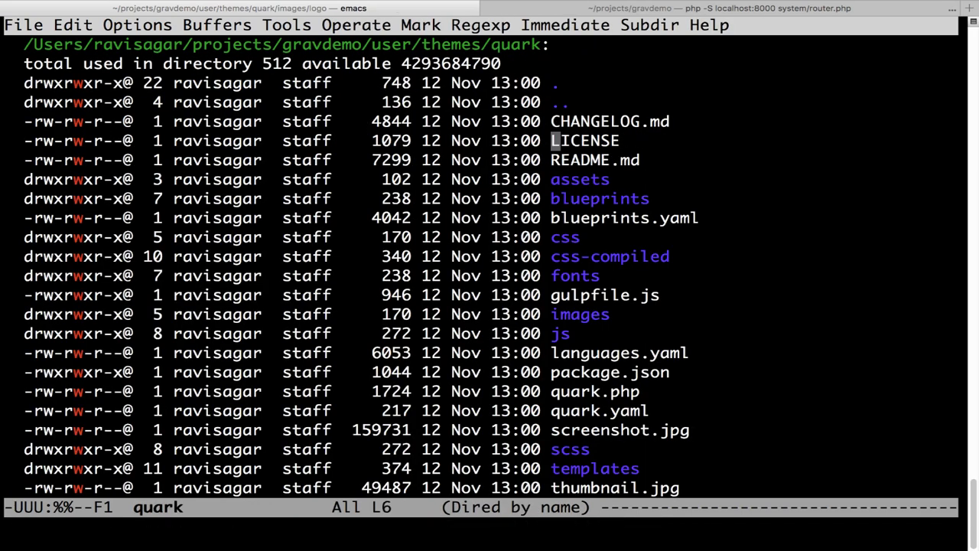
{"action": "key", "text": "Down"}
{"action": "key", "text": "Down"}
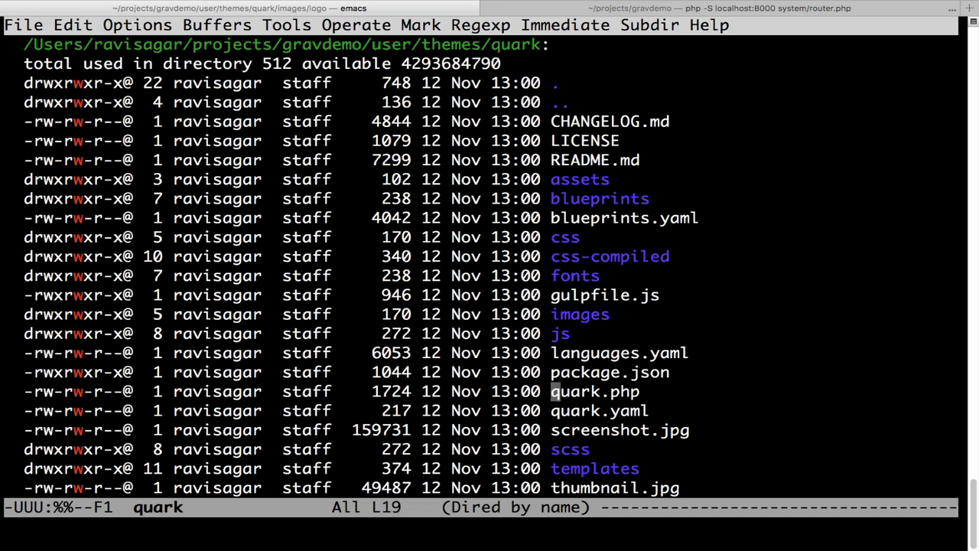
{"action": "key", "text": "Down"}
{"action": "key", "text": "Down"}
{"action": "key", "text": "Down"}
{"action": "key", "text": "Down"}
{"action": "key", "text": "Down"}
{"action": "key", "text": "Down"}
{"action": "key", "text": "Up"}
{"action": "key", "text": "Up"}
{"action": "key", "text": "Up"}
{"action": "key", "text": "Up"}
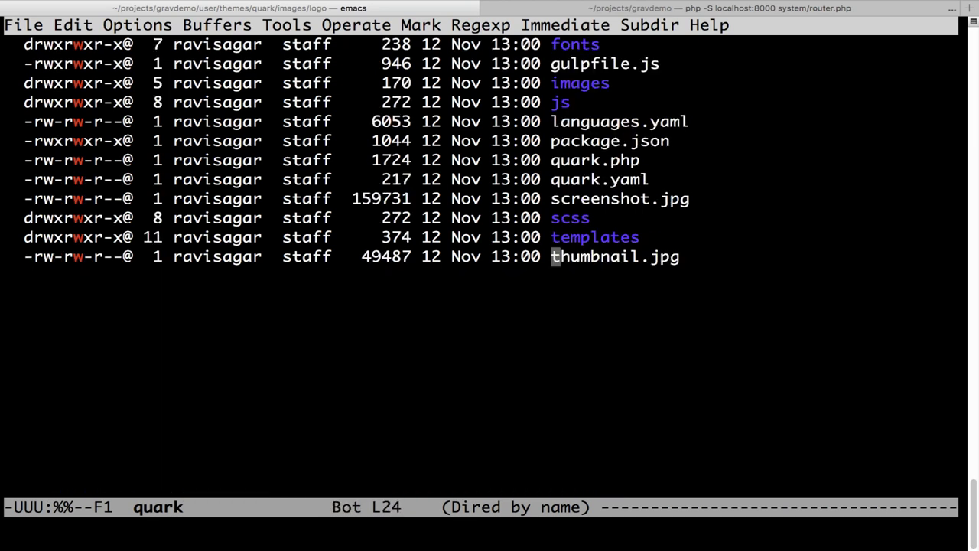
{"action": "key", "text": "Up"}
{"action": "key", "text": "Return"}
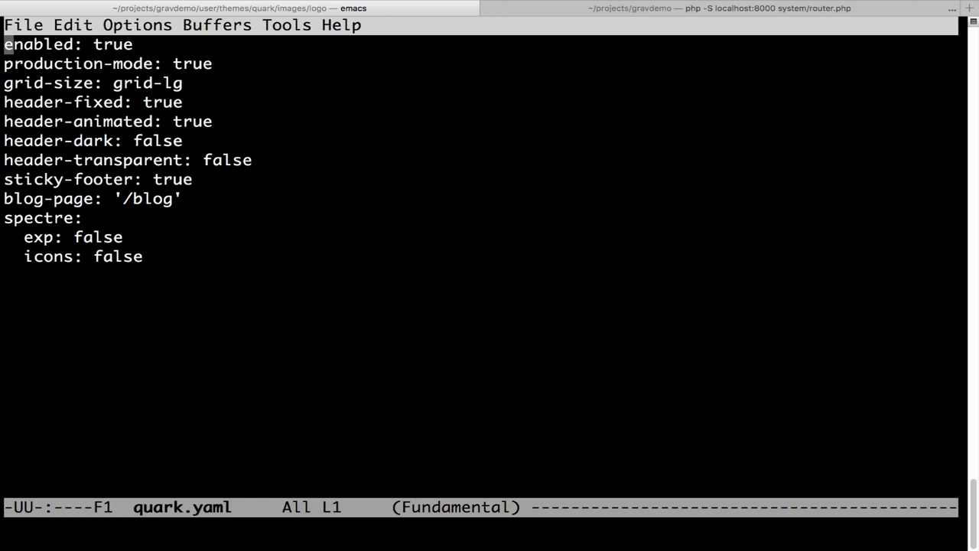
- Quit and relaunch Emacs, reopening the logo folder listing
{"action": "key", "text": "ctrl+x"}
{"action": "key", "text": "ctrl+c"}
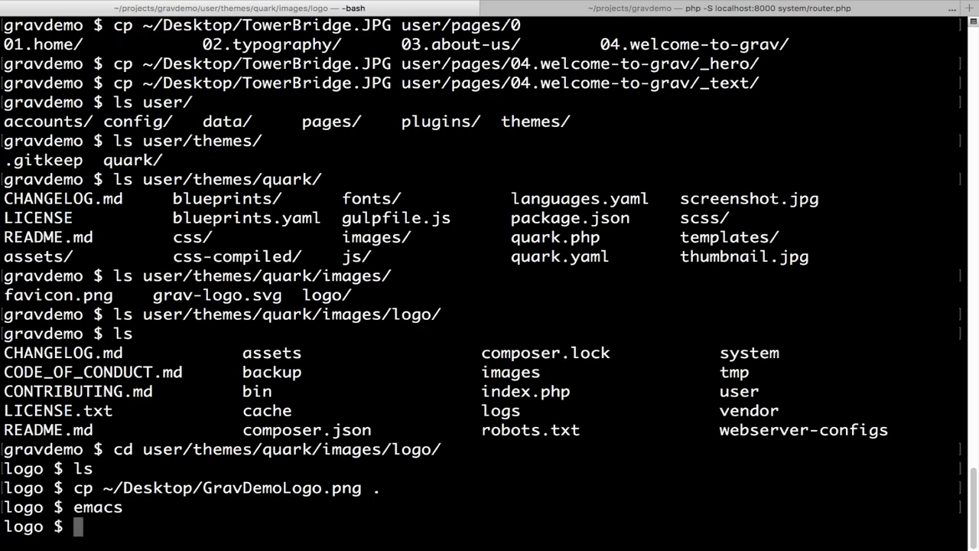
{"action": "key", "text": "Up"}
{"action": "key", "text": "Return"}
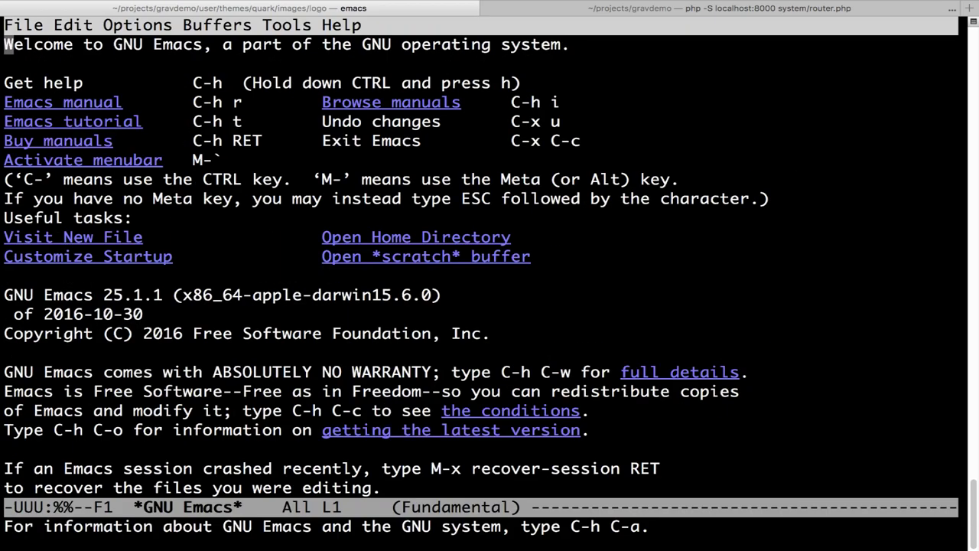
{"action": "key", "text": "ctrl+x"}
{"action": "key", "text": "ctrl+f"}
{"action": "key", "text": "Return"}
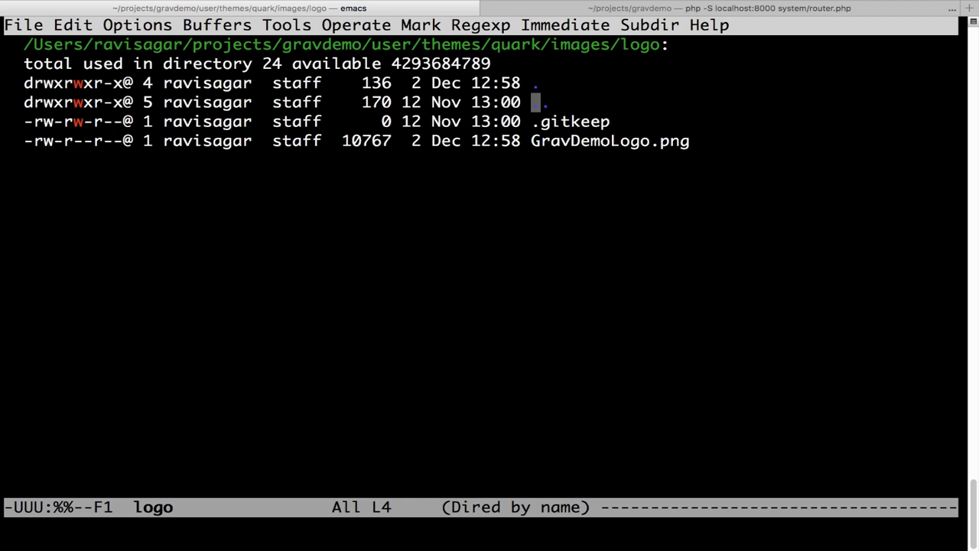
- Navigate up from the logo folder through quark and themes to the Grav user folder
{"action": "key", "text": "Return"}
{"action": "key", "text": "Up"}
{"action": "key", "text": "Return"}
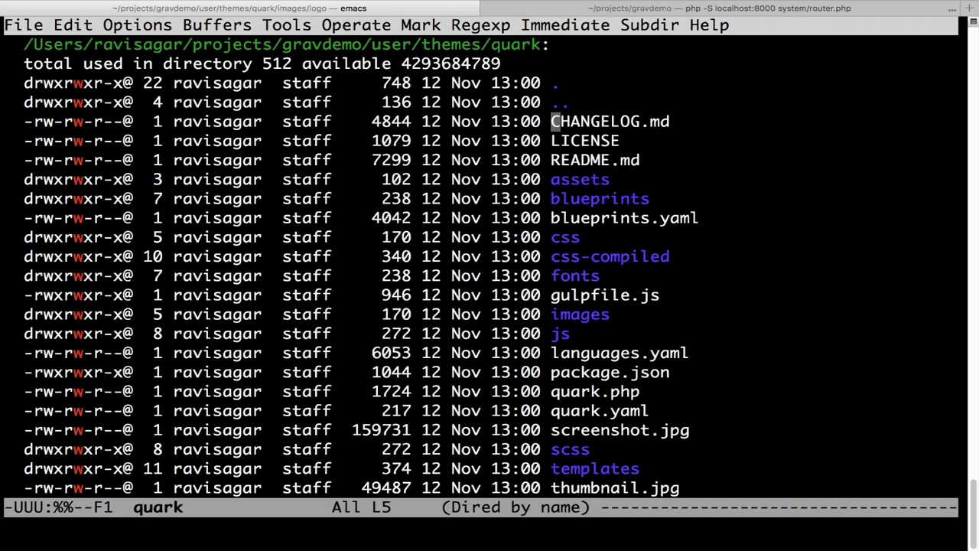
{"action": "key", "text": "Down"}
{"action": "key", "text": "Down"}
{"action": "key", "text": "Down"}
{"action": "key", "text": "Down"}
{"action": "key", "text": "Down"}
{"action": "key", "text": "Down"}
{"action": "key", "text": "Down"}
{"action": "key", "text": "Down"}
{"action": "key", "text": "Down"}
{"action": "key", "text": "Down"}
{"action": "key", "text": "Down"}
{"action": "key", "text": "Down"}
{"action": "key", "text": "Down"}
{"action": "key", "text": "Down"}
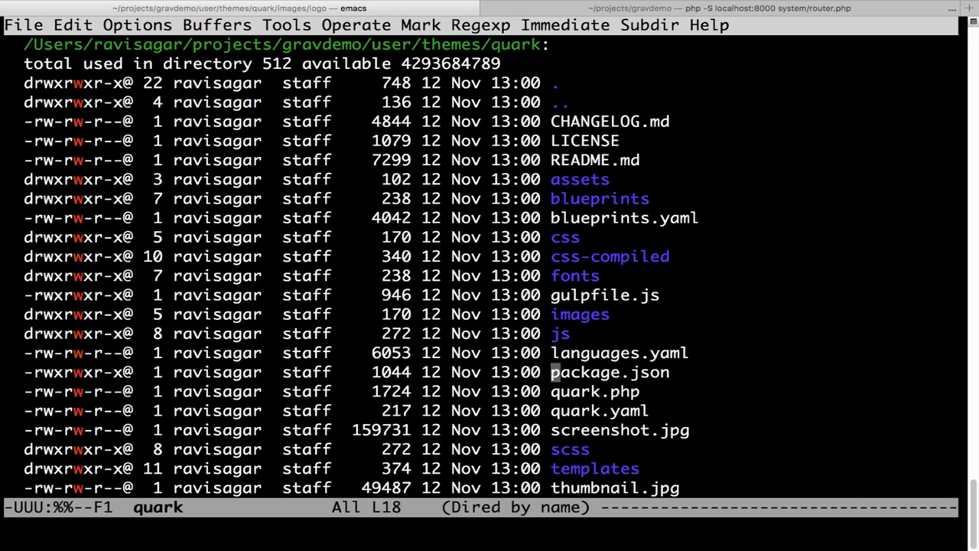
{"action": "key", "text": "Up"}
{"action": "key", "text": "Down"}
{"action": "key", "text": "Down"}
{"action": "key", "text": "Down"}
{"action": "key", "text": "Down"}
{"action": "key", "text": "Down"}
{"action": "key", "text": "Down"}
{"action": "key", "text": "Down"}
{"action": "key", "text": "Up"}
{"action": "key", "text": "Up"}
{"action": "key", "text": "Up"}
{"action": "key", "text": "Up"}
{"action": "key", "text": "Up"}
{"action": "key", "text": "Up"}
{"action": "key", "text": "Up"}
{"action": "key", "text": "Up"}
{"action": "key", "text": "Up"}
{"action": "key", "text": "Up"}
{"action": "key", "text": "Up"}
{"action": "key", "text": "Up"}
{"action": "key", "text": "Up"}
{"action": "key", "text": "Up"}
{"action": "key", "text": "Up"}
{"action": "key", "text": "Up"}
{"action": "key", "text": "Up"}
{"action": "key", "text": "Up"}
{"action": "key", "text": "Up"}
{"action": "key", "text": "Up"}
{"action": "key", "text": "Up"}
{"action": "key", "text": "Up"}
{"action": "key", "text": "Down"}
{"action": "key", "text": "Return"}
{"action": "key", "text": "Up"}
{"action": "key", "text": "Return"}
{"action": "key", "text": "Up"}
{"action": "key", "text": "Down"}
{"action": "key", "text": "Down"}
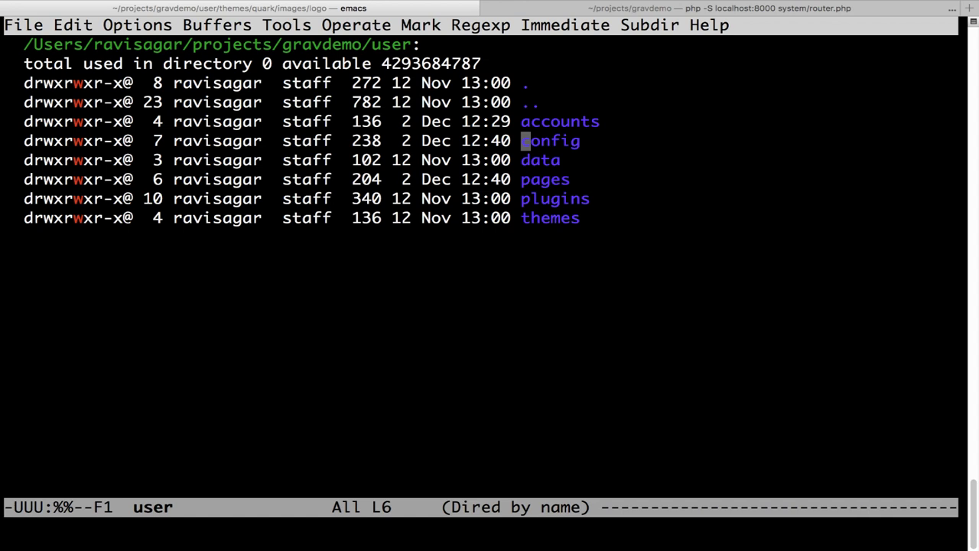
- Open the config folder, view site.yaml, then kill its buffer with C-x k
{"action": "key", "text": "Return"}
{"action": "key", "text": "Down"}
{"action": "key", "text": "Down"}
{"action": "key", "text": "Down"}
{"action": "key", "text": "Up"}
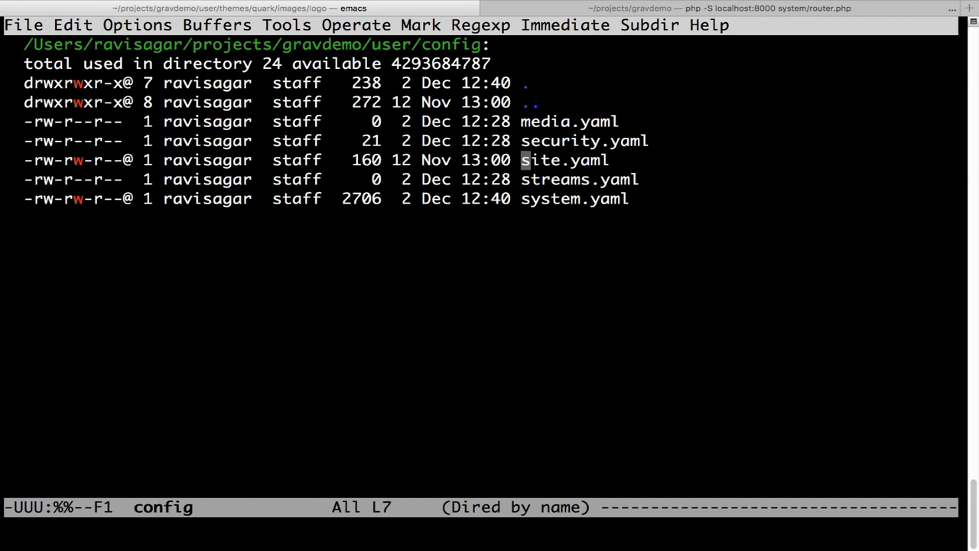
{"action": "key", "text": "Return"}
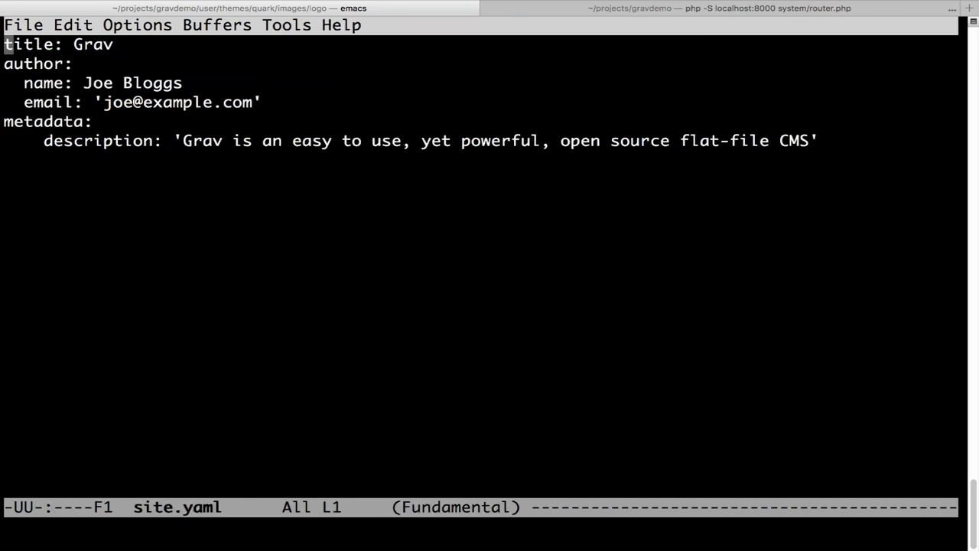
{"action": "key", "text": "ctrl+x"}
{"action": "key", "text": "k"}
{"action": "key", "text": "Return"}
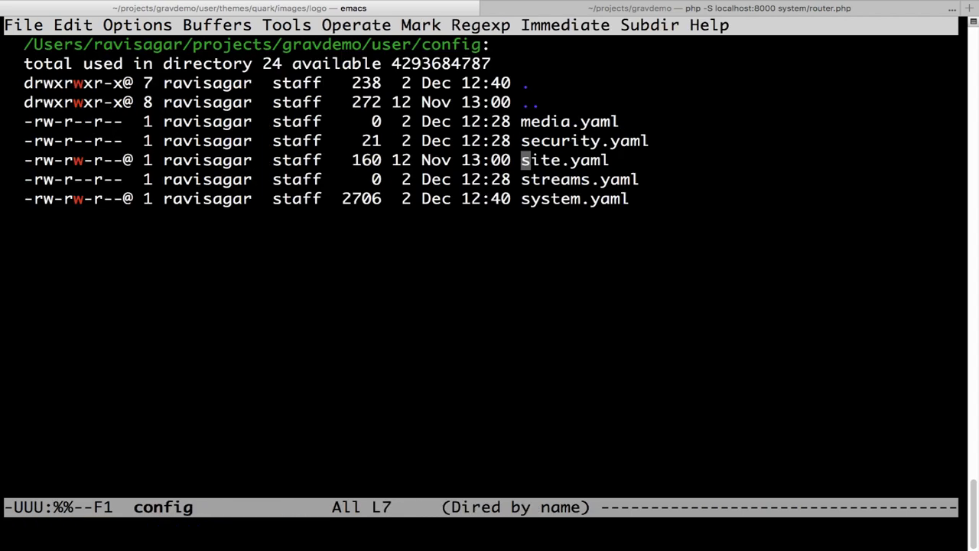
- Search system.yaml for 'logo', find no match, and quit Emacs
{"action": "key", "text": "Down"}
{"action": "key", "text": "Down"}
{"action": "key", "text": "Return"}
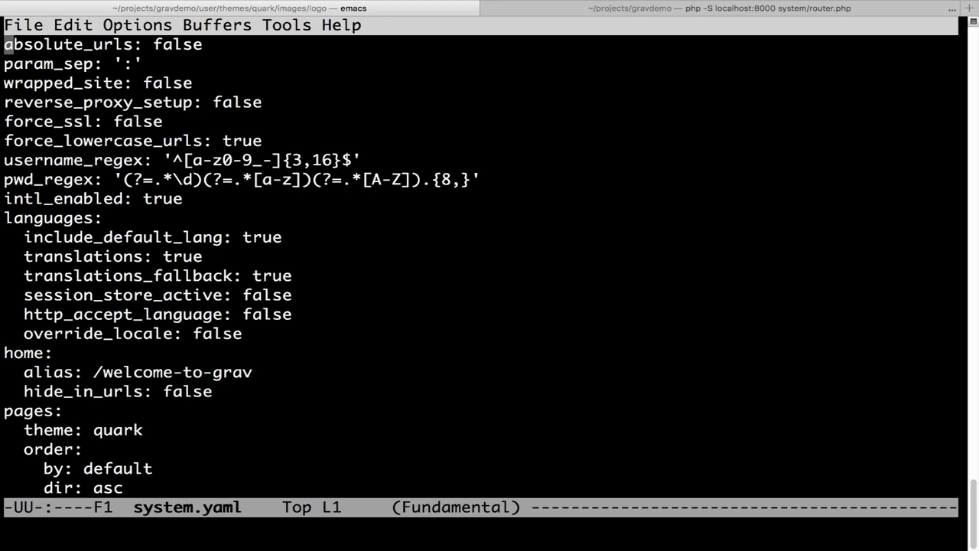
{"action": "key", "text": "ctrl+s"}
{"action": "type", "text": "logo"}
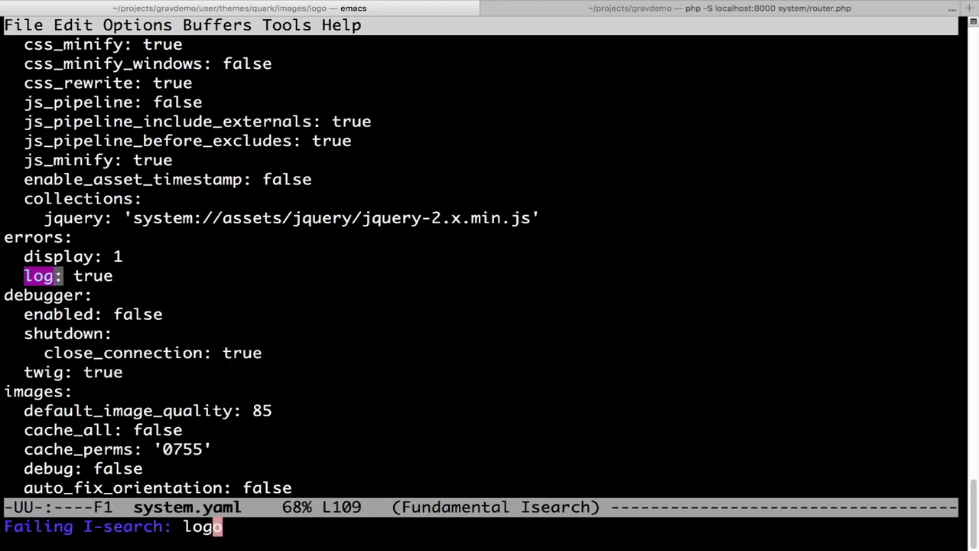
{"action": "key", "text": "Down"}
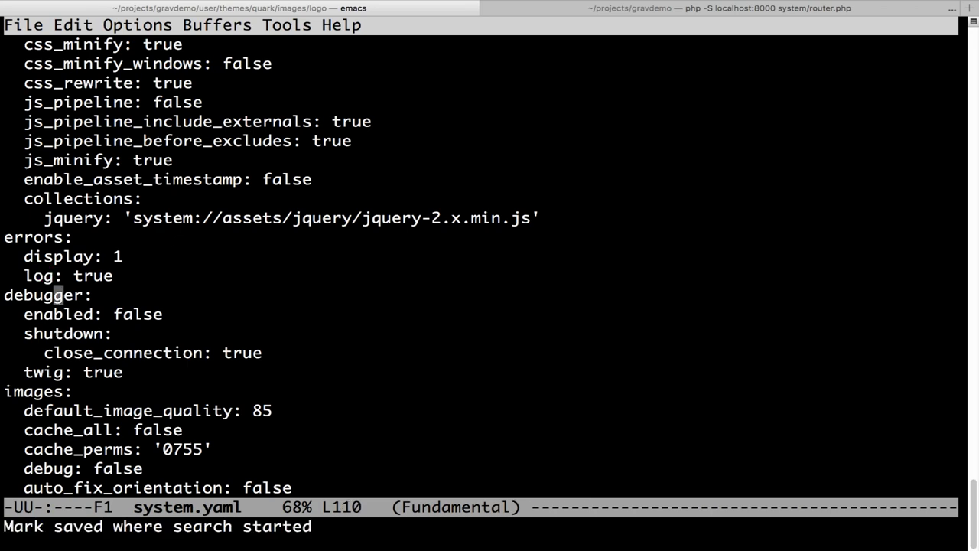
{"action": "key", "text": "ctrl+x"}
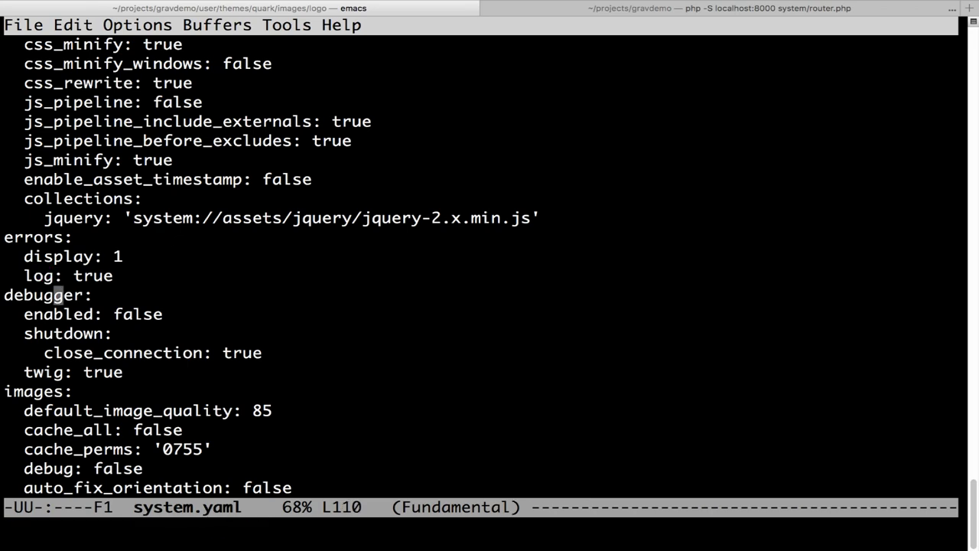
{"action": "key", "text": "ctrl+c"}
{"action": "key", "text": "ctrl+Left"}
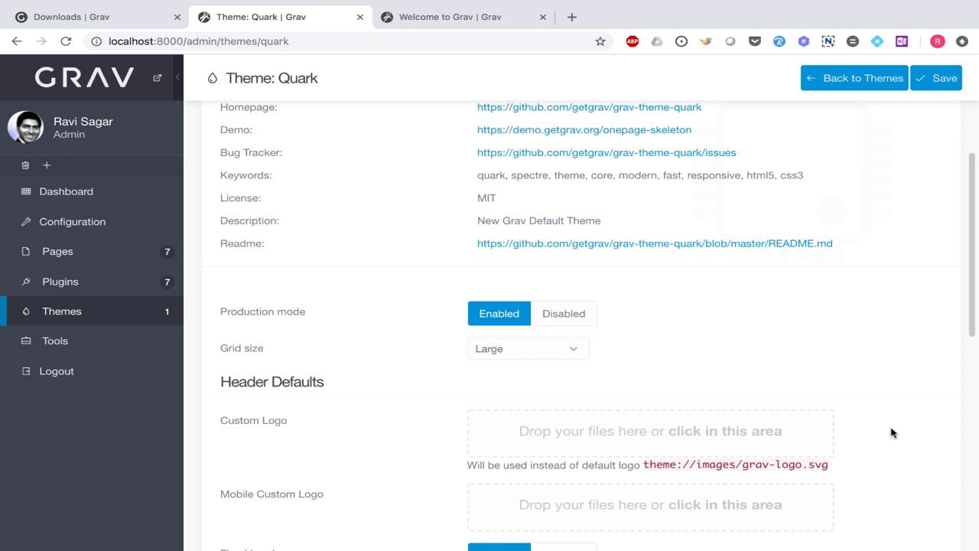
- Drop GravDemoLogo.png into the Custom Logo area and save the Quark theme settings
{"action": "left_click_drag", "start_coordinate": [661, 432], "coordinate": [623, 433]}
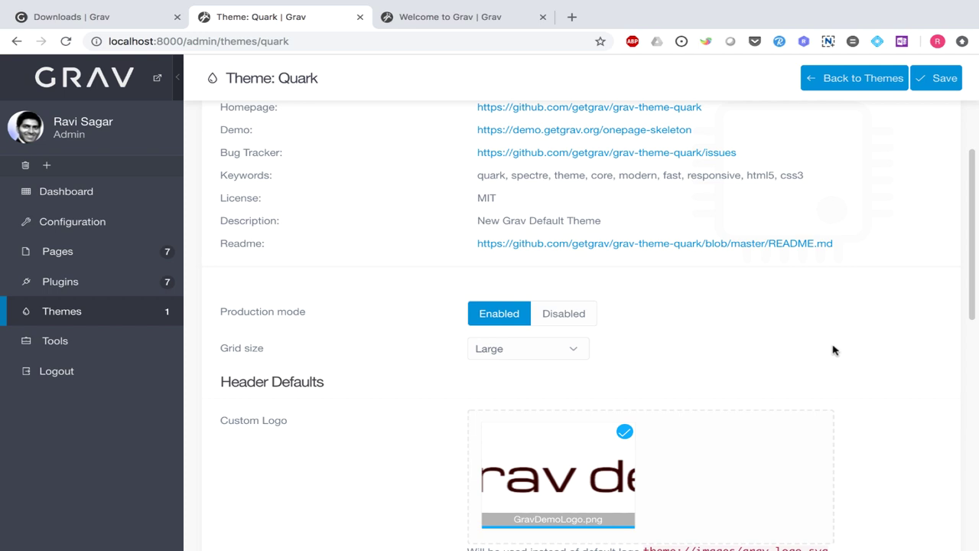
{"action": "scroll", "coordinate": [832, 348], "scroll_direction": "down", "scroll_amount": 2}
{"action": "scroll", "coordinate": [849, 383], "scroll_direction": "up", "scroll_amount": 1}
{"action": "scroll", "coordinate": [862, 400], "scroll_direction": "up", "scroll_amount": 5}
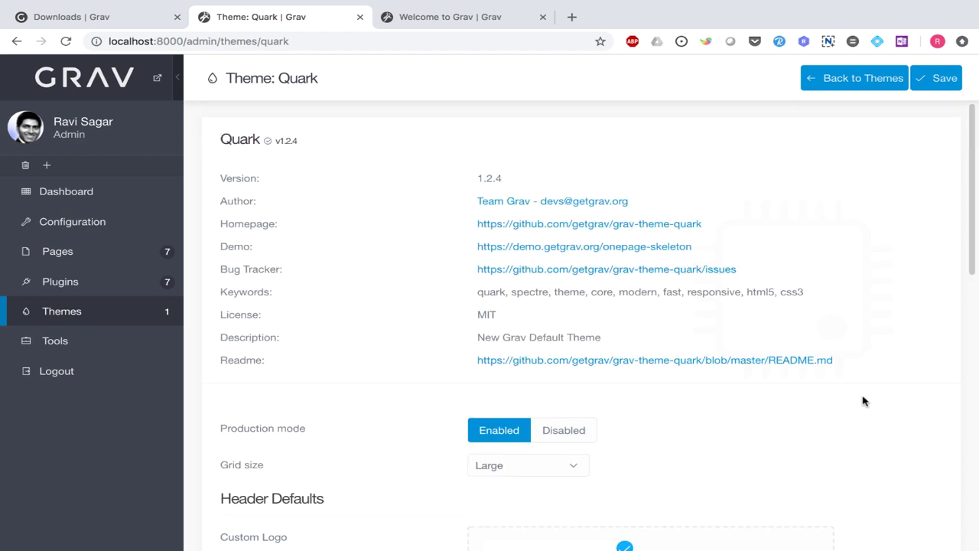
{"action": "left_click", "coordinate": [936, 78]}
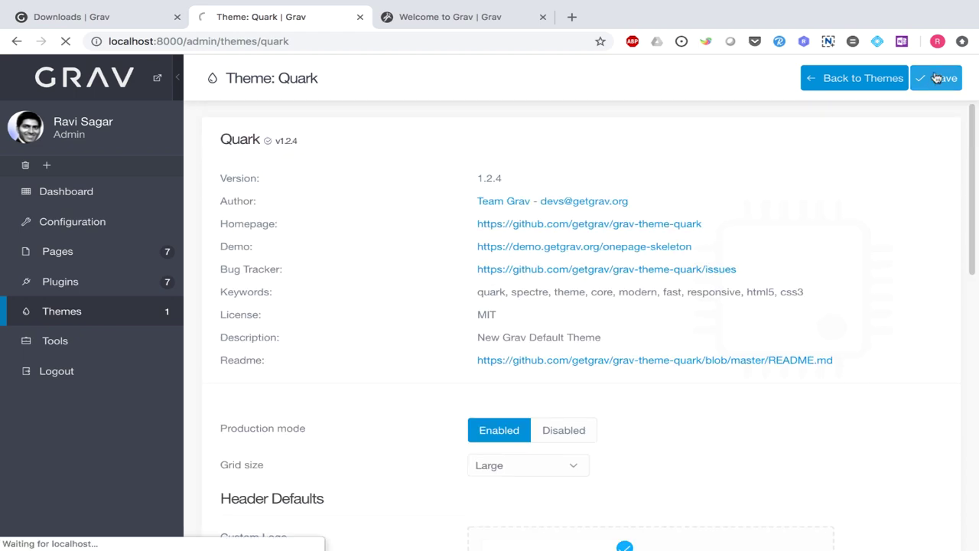
{"action": "scroll", "coordinate": [765, 391], "scroll_direction": "down", "scroll_amount": 3}
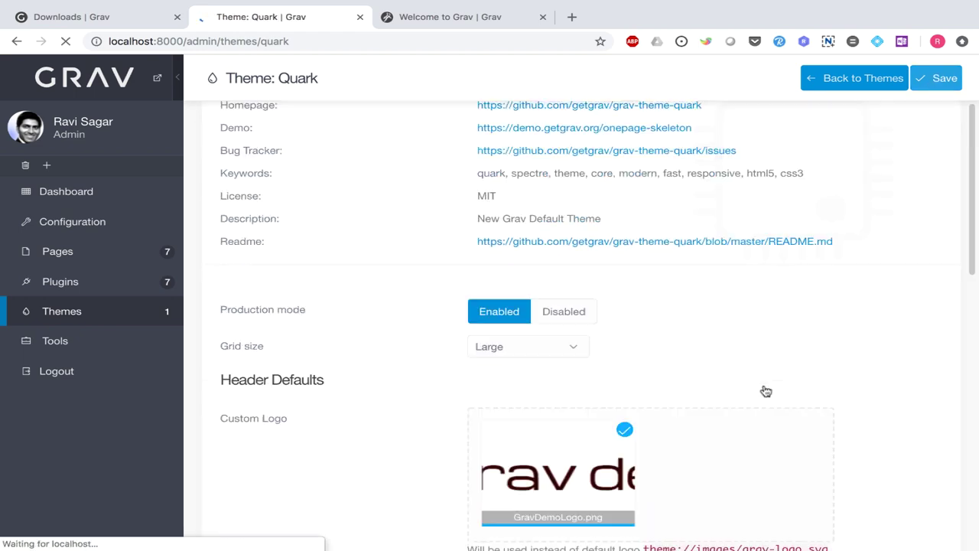
- Reload the homepage to show the Grav demo logo, then scroll admin to Header Defaults
{"action": "key", "text": "ctrl+Tab"}
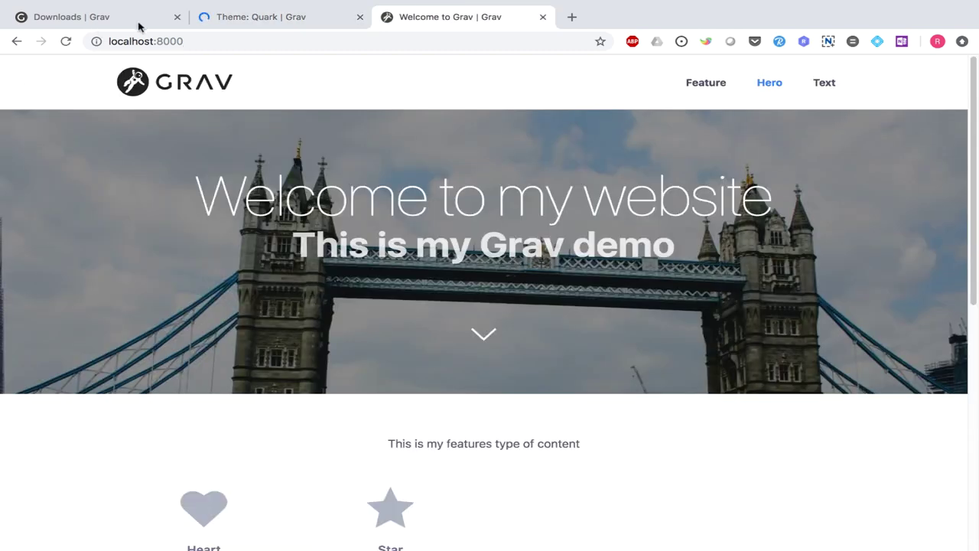
{"action": "left_click", "coordinate": [66, 42]}
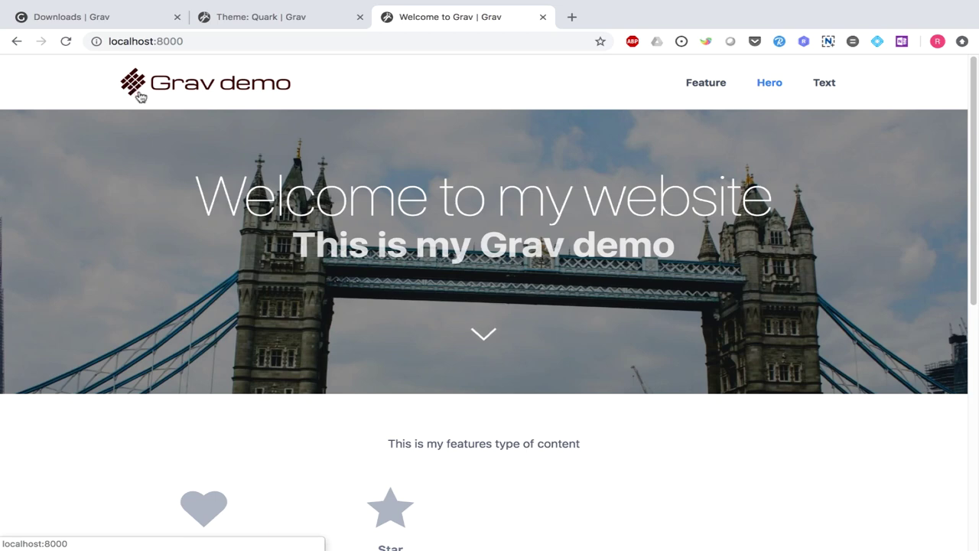
{"action": "key", "text": "ctrl+shift+Tab"}
{"action": "scroll", "coordinate": [485, 277], "scroll_direction": "down", "scroll_amount": 2}
{"action": "scroll", "coordinate": [485, 278], "scroll_direction": "down", "scroll_amount": 5}
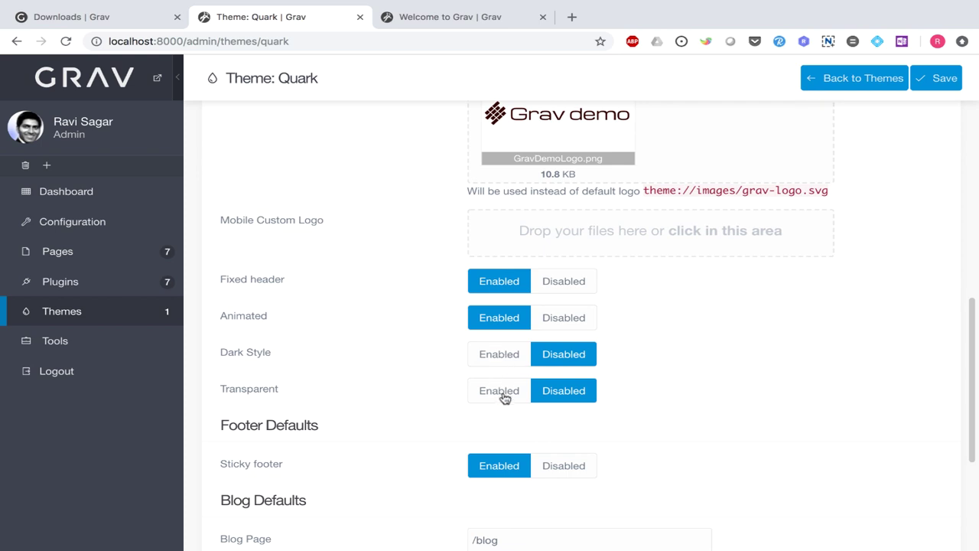
- Enable Dark Style, save, and reload the homepage to check the dark header
{"action": "scroll", "coordinate": [505, 399], "scroll_direction": "up", "scroll_amount": 2}
{"action": "scroll", "coordinate": [505, 398], "scroll_direction": "down", "scroll_amount": 4}
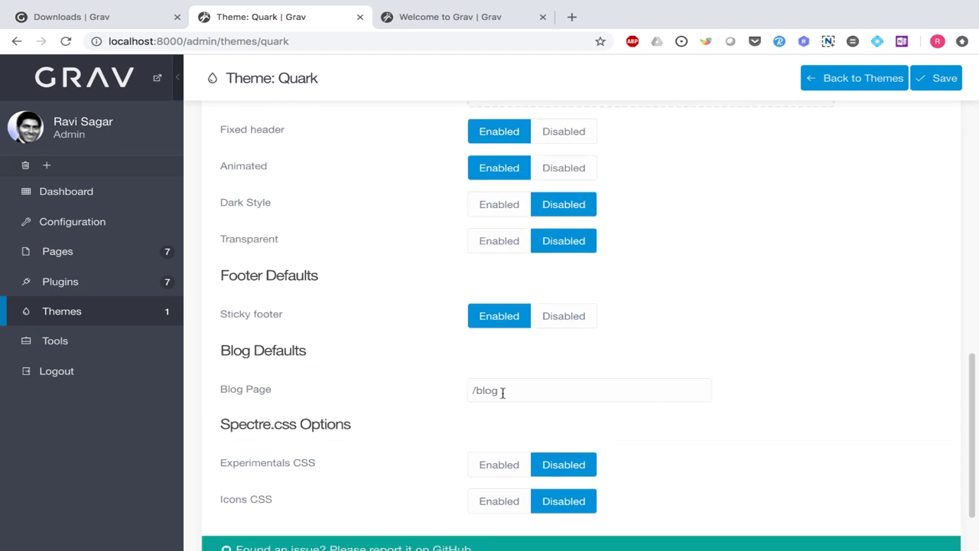
{"action": "mouse_move", "coordinate": [242, 206]}
{"action": "left_click", "coordinate": [500, 211]}
{"action": "left_click", "coordinate": [943, 80]}
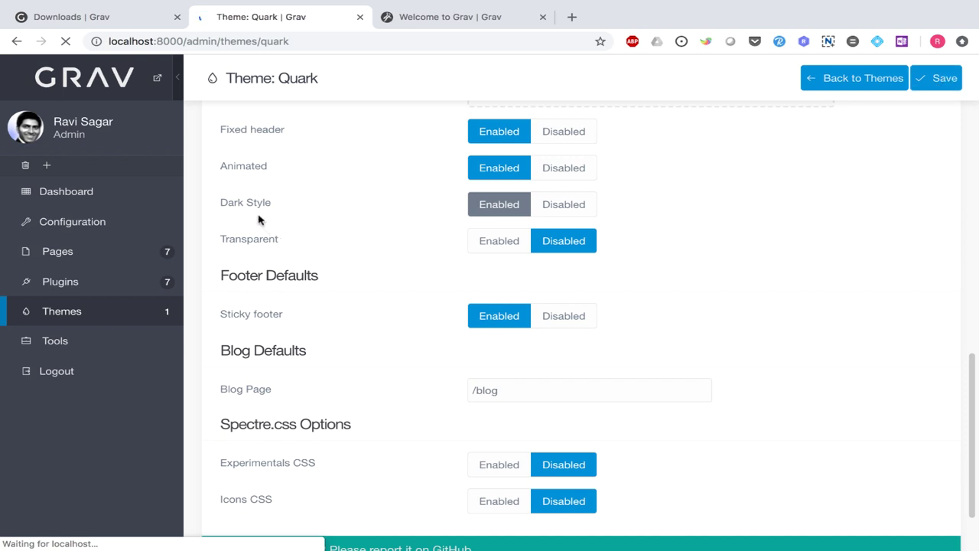
{"action": "left_click", "coordinate": [450, 16]}
{"action": "left_click", "coordinate": [66, 41]}
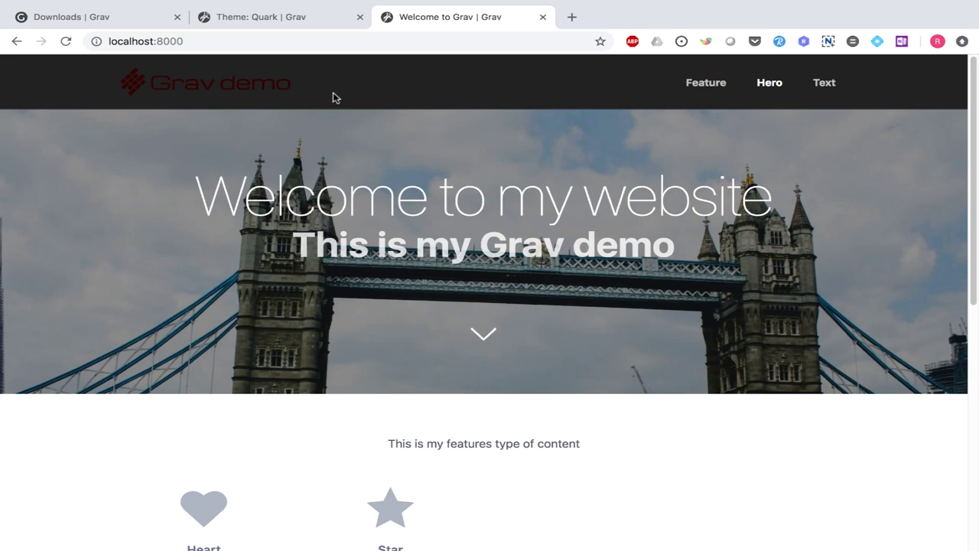
{"action": "scroll", "coordinate": [340, 115], "scroll_direction": "down", "scroll_amount": 1}
{"action": "scroll", "coordinate": [344, 122], "scroll_direction": "up", "scroll_amount": 1}
- Enable the Transparent header option, save, and reload the homepage
{"action": "key", "text": "ctrl+shift+Tab"}
{"action": "scroll", "coordinate": [520, 409], "scroll_direction": "down", "scroll_amount": 10}
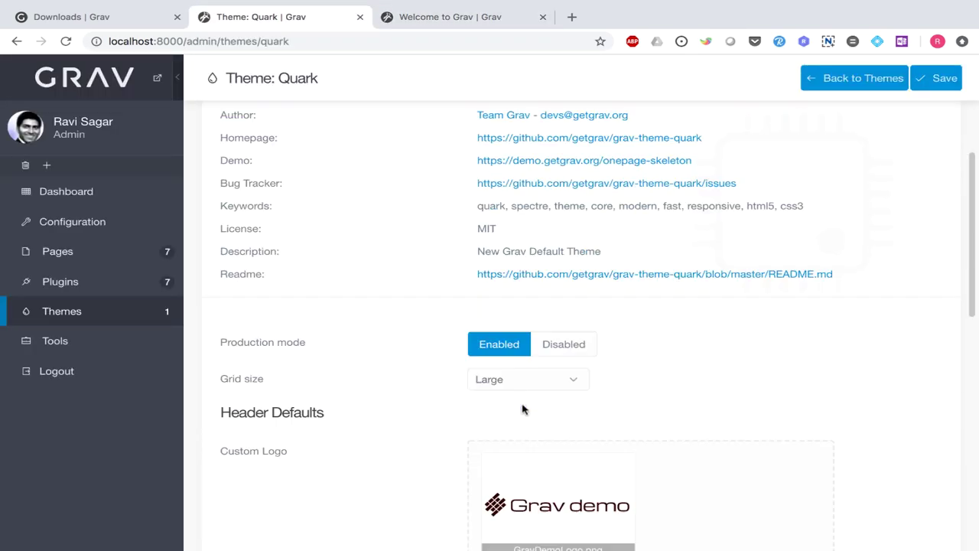
{"action": "left_click", "coordinate": [507, 457]}
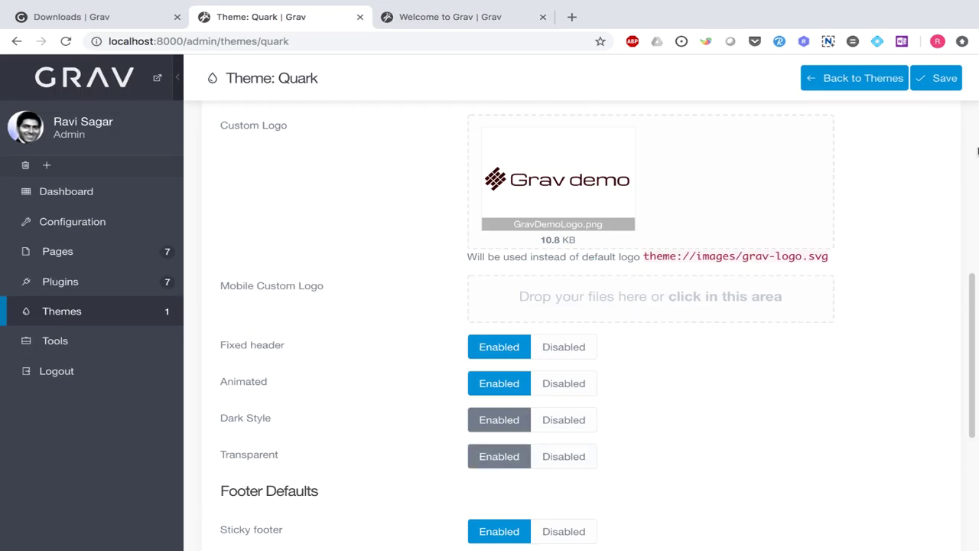
{"action": "left_click", "coordinate": [940, 81]}
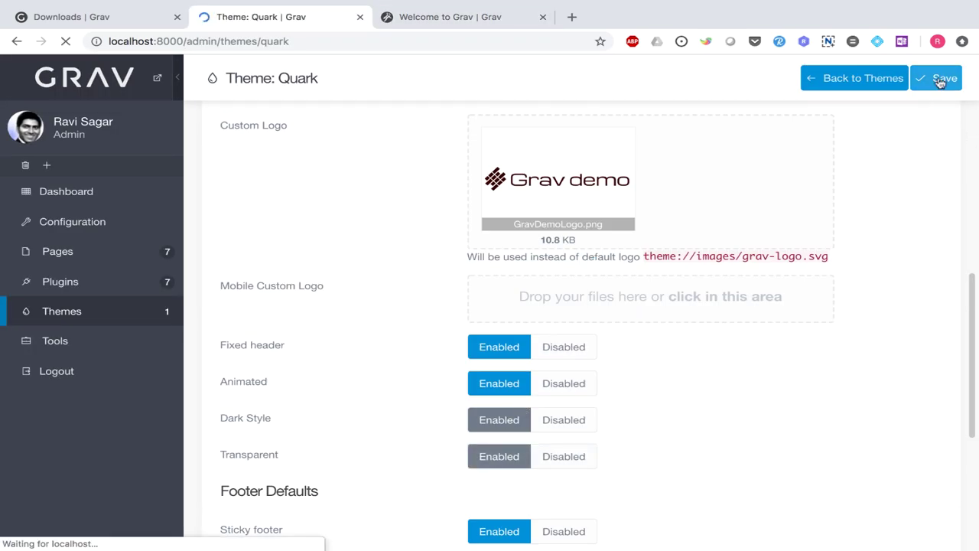
{"action": "key", "text": "ctrl+Tab"}
{"action": "left_click", "coordinate": [66, 42]}
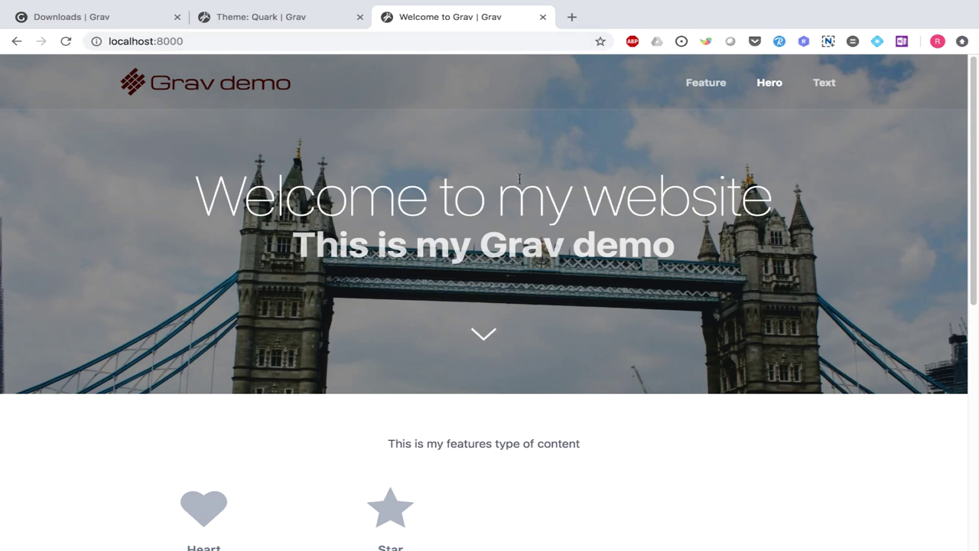
- Scroll the homepage to review the transparent header and logo, then advance to the 'Next video' slide
{"action": "scroll", "coordinate": [518, 183], "scroll_direction": "down", "scroll_amount": 3}
{"action": "scroll", "coordinate": [564, 248], "scroll_direction": "down", "scroll_amount": 3}
{"action": "scroll", "coordinate": [563, 249], "scroll_direction": "up", "scroll_amount": 6}
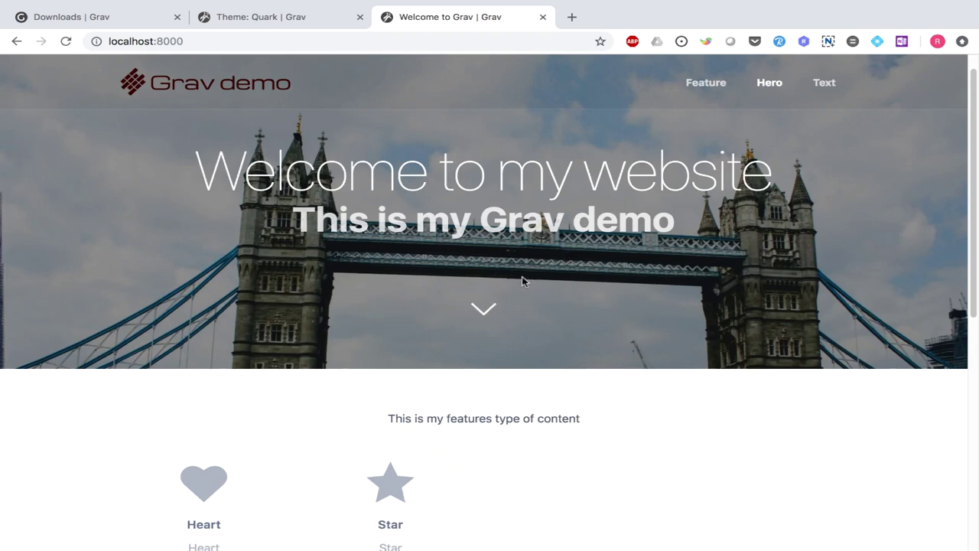
{"action": "triple_click", "coordinate": [401, 180]}
{"action": "scroll", "coordinate": [789, 212], "scroll_direction": "down", "scroll_amount": 6}
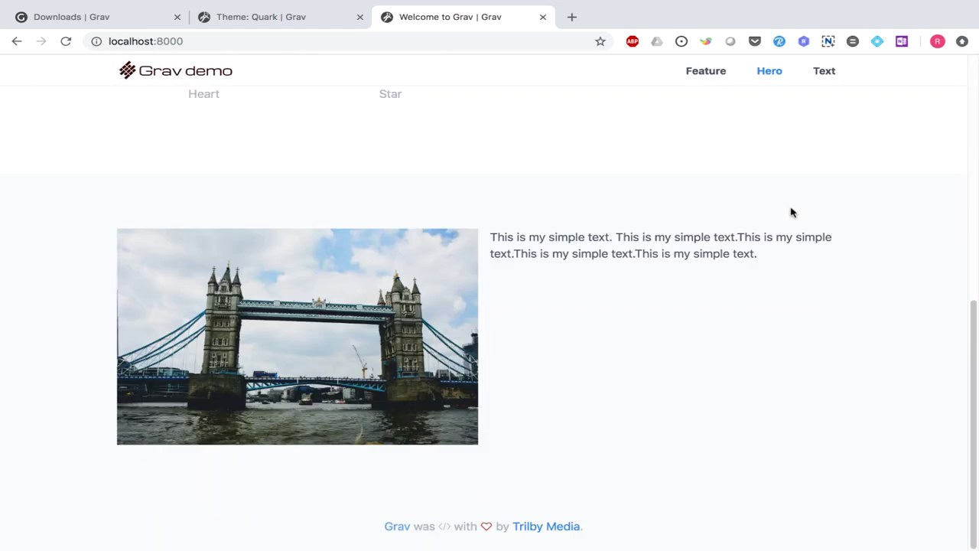
{"action": "scroll", "coordinate": [687, 331], "scroll_direction": "up", "scroll_amount": 2}
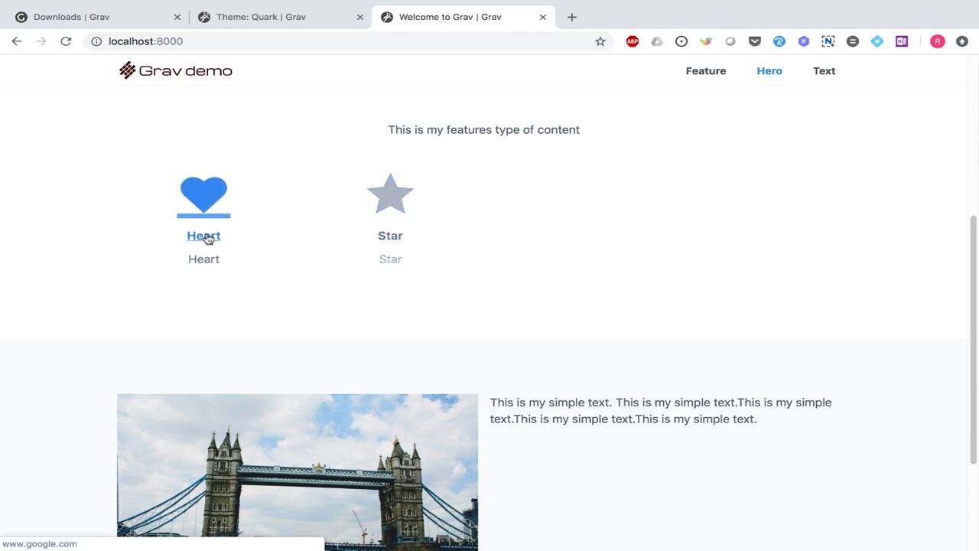
{"action": "scroll", "coordinate": [206, 239], "scroll_direction": "up", "scroll_amount": 1}
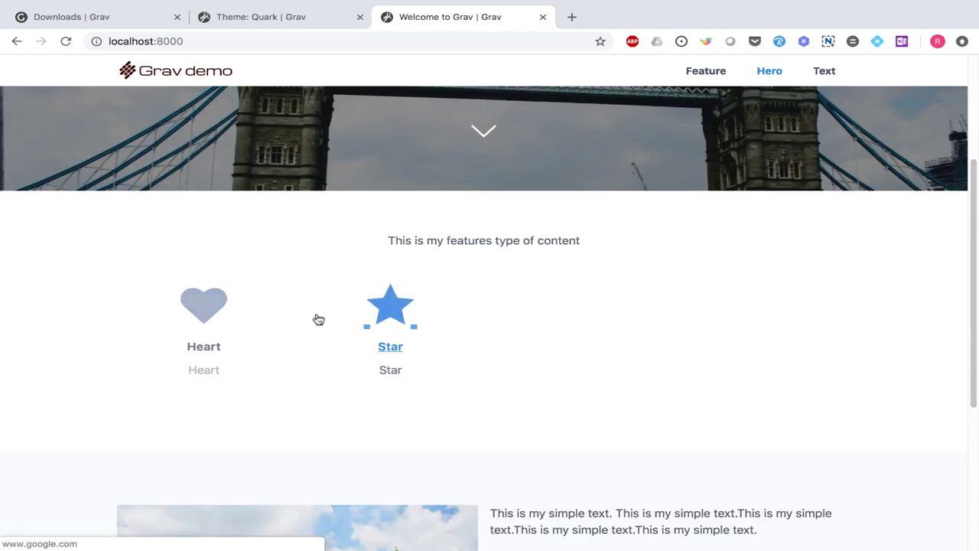
{"action": "scroll", "coordinate": [547, 298], "scroll_direction": "up", "scroll_amount": 2}
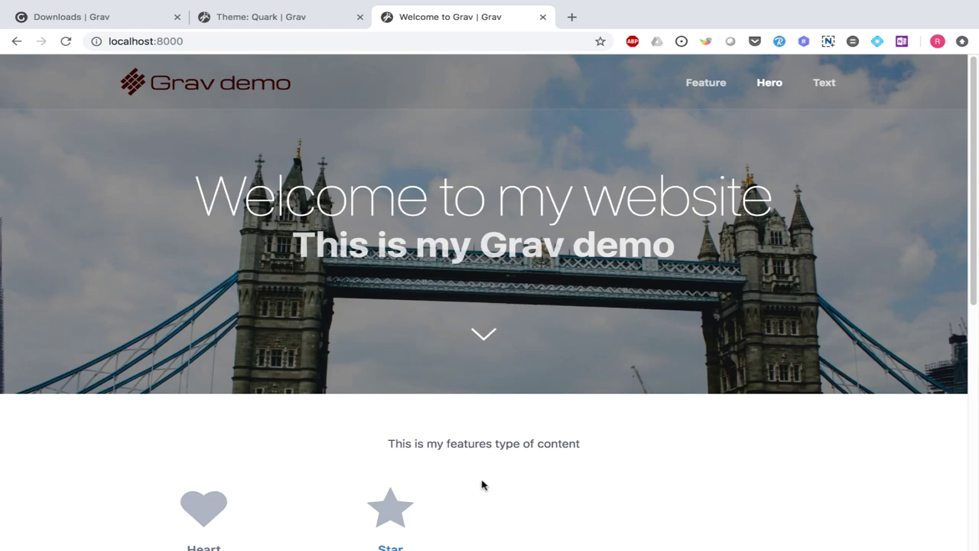
{"action": "scroll", "coordinate": [476, 474], "scroll_direction": "down", "scroll_amount": 1}
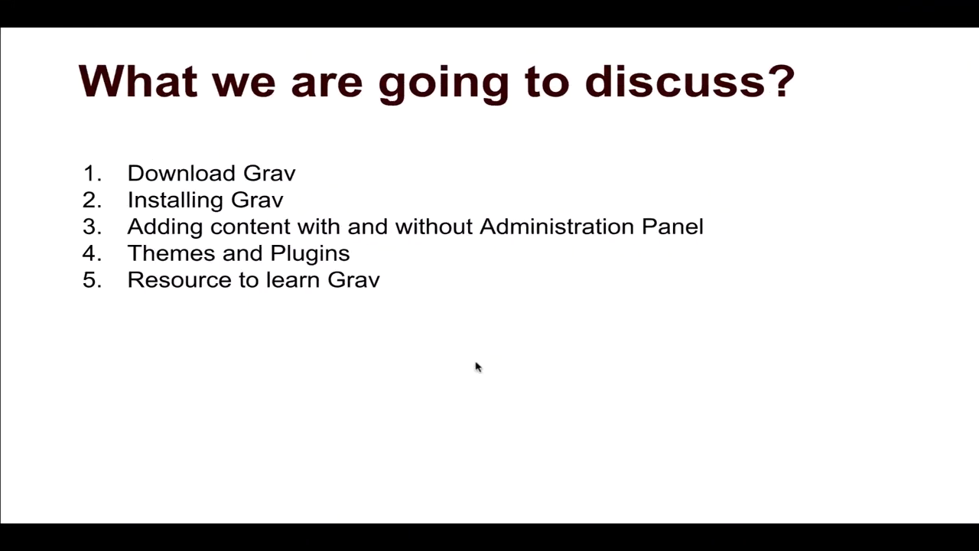
{"action": "key", "text": "Right"}
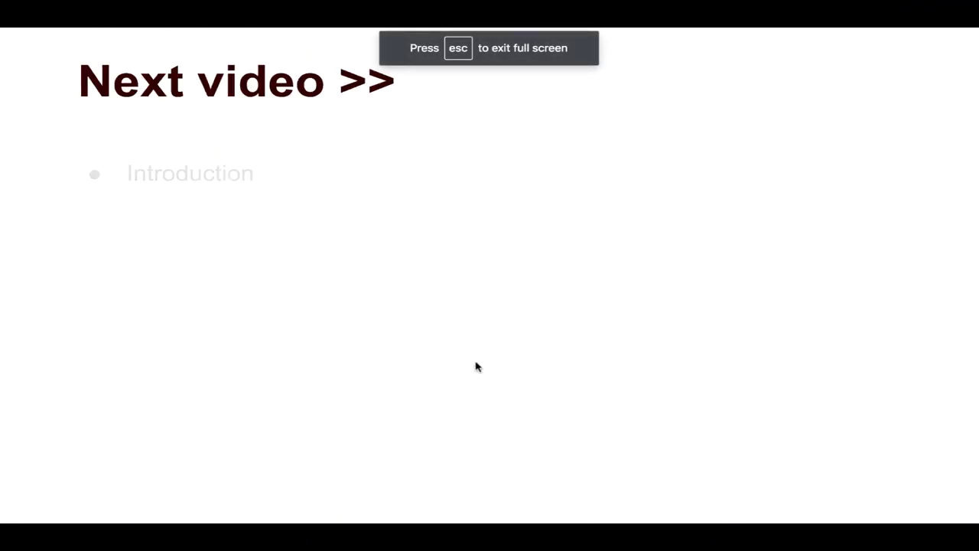